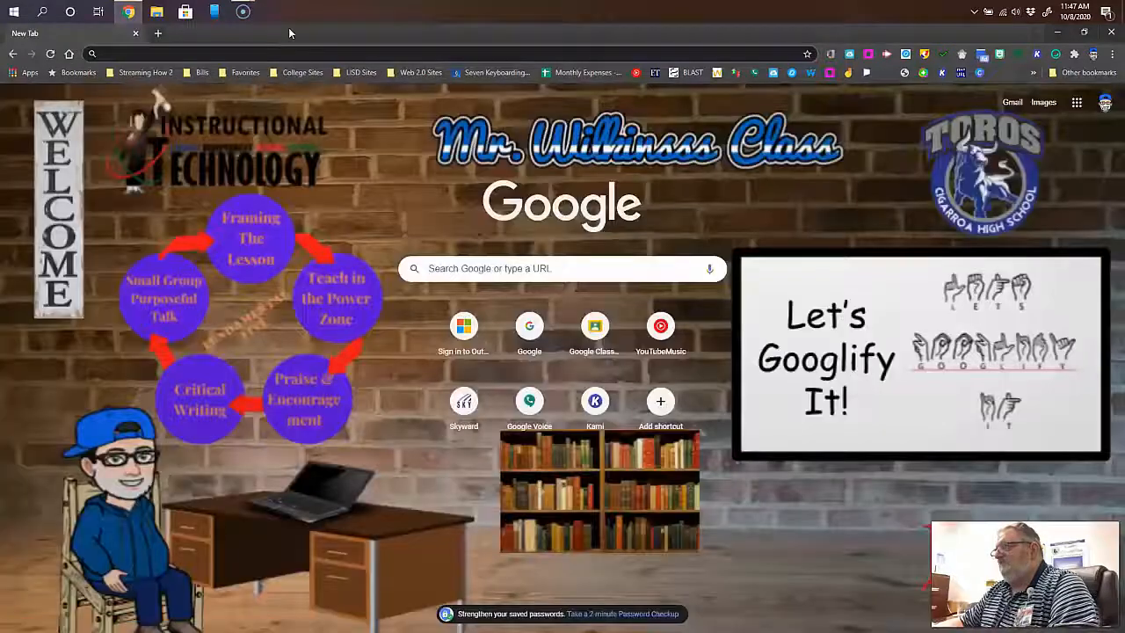
# Step: Switch to the school district Google account and open Google Meet from its apps
pyautogui.click(1105, 103)
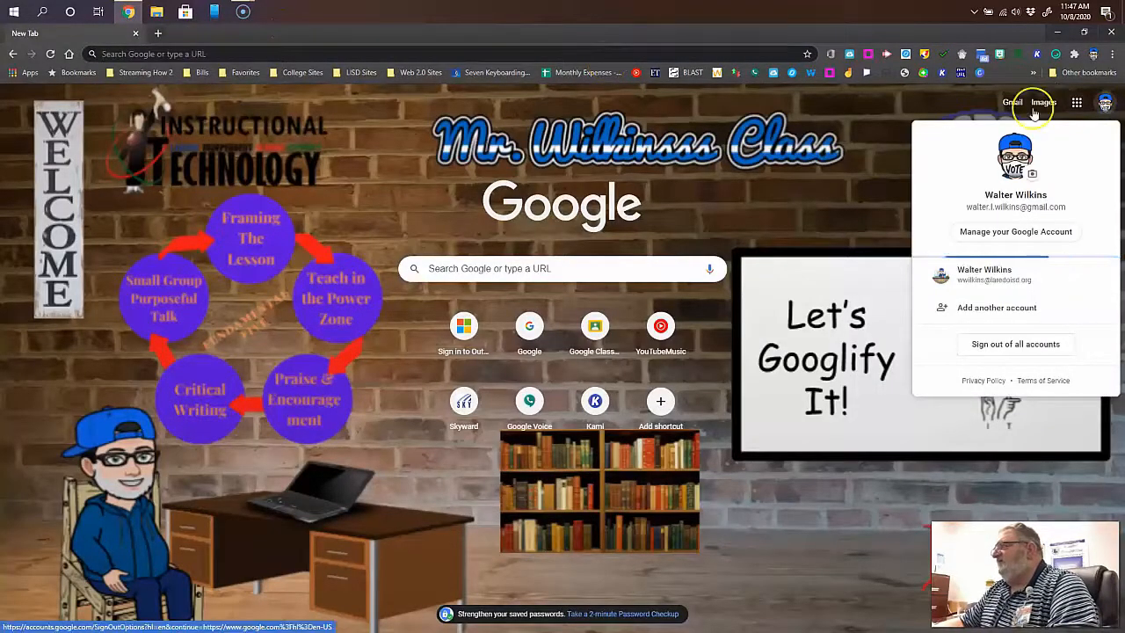
pyautogui.click(1002, 100)
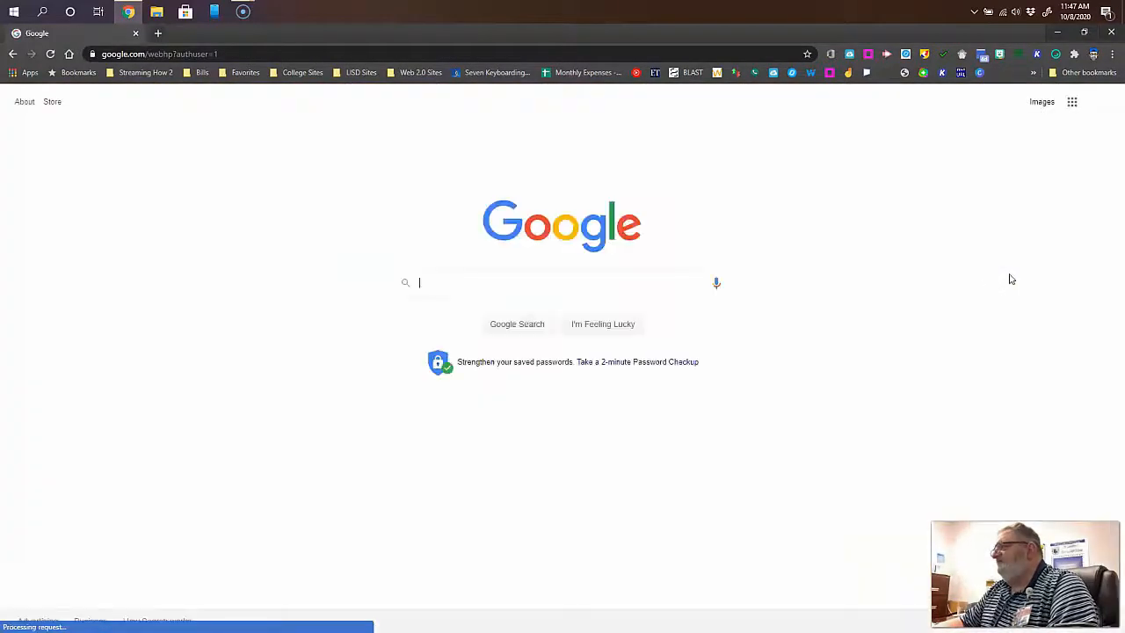
pyautogui.click(1072, 104)
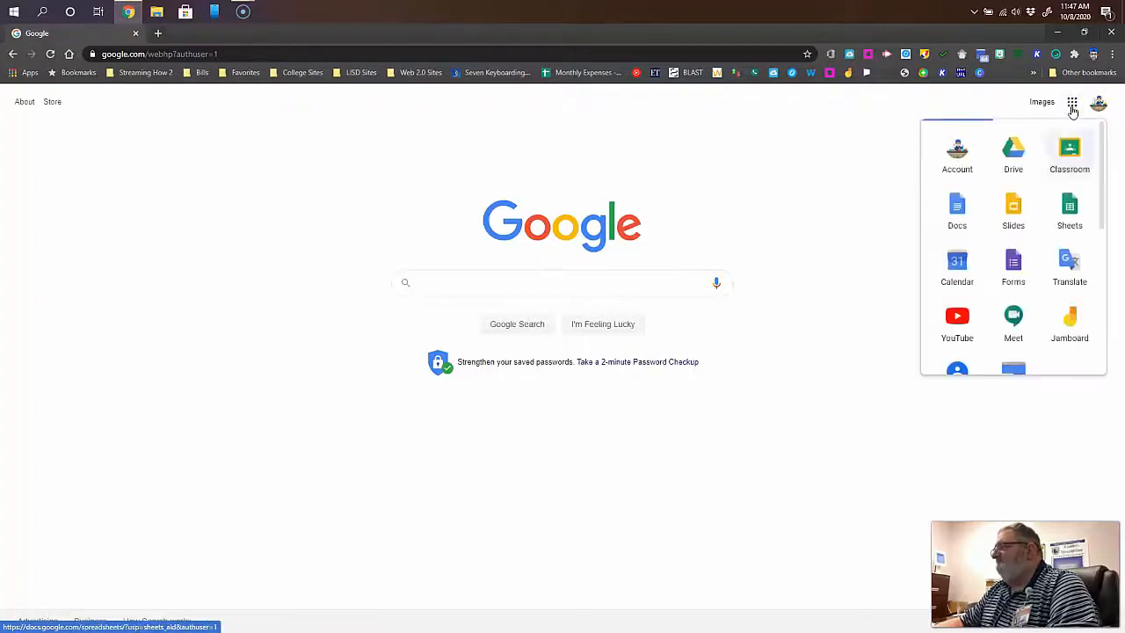
pyautogui.click(1021, 330)
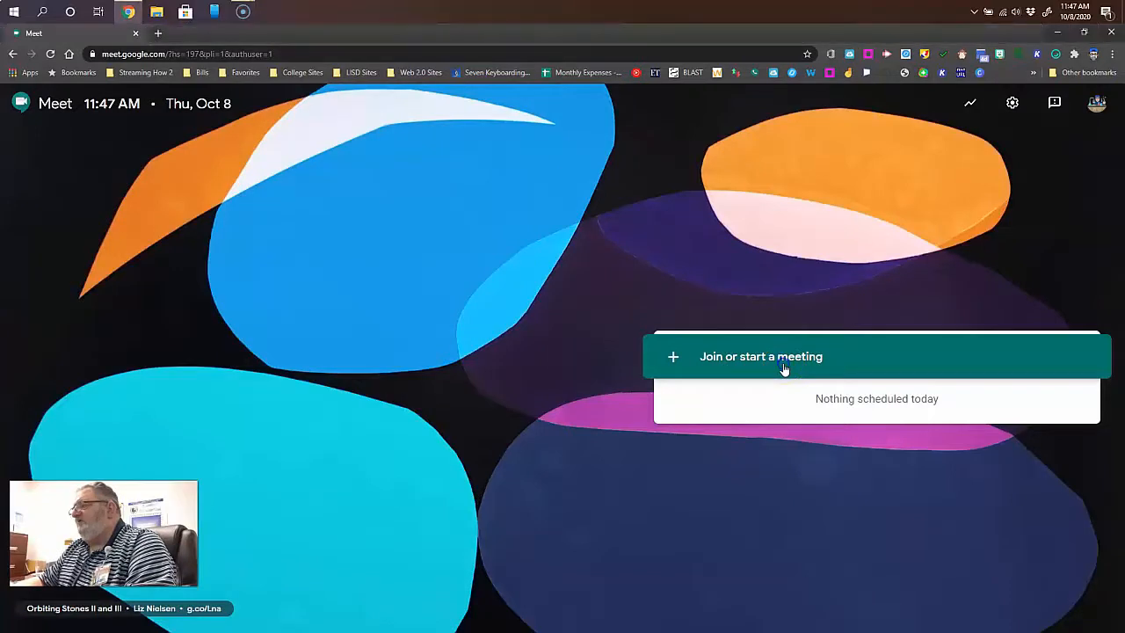
# Step: Start a new meeting with the nickname SampleMeeting
pyautogui.click(782, 369)
pyautogui.click(520, 370)
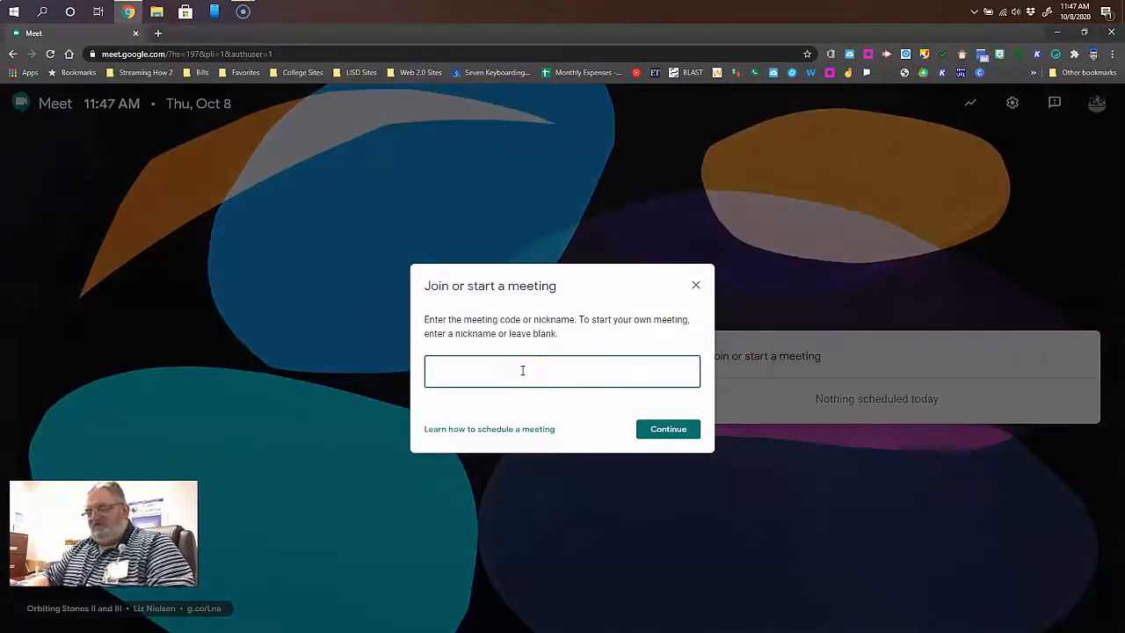
pyautogui.write('Sampl')
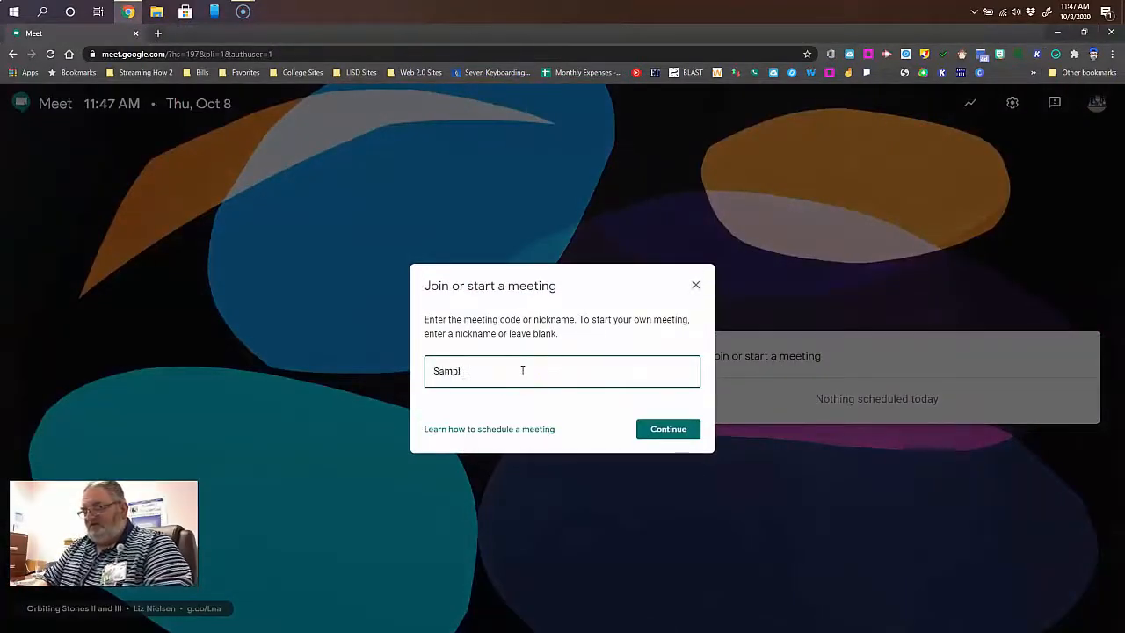
pyautogui.write('eMeeti')
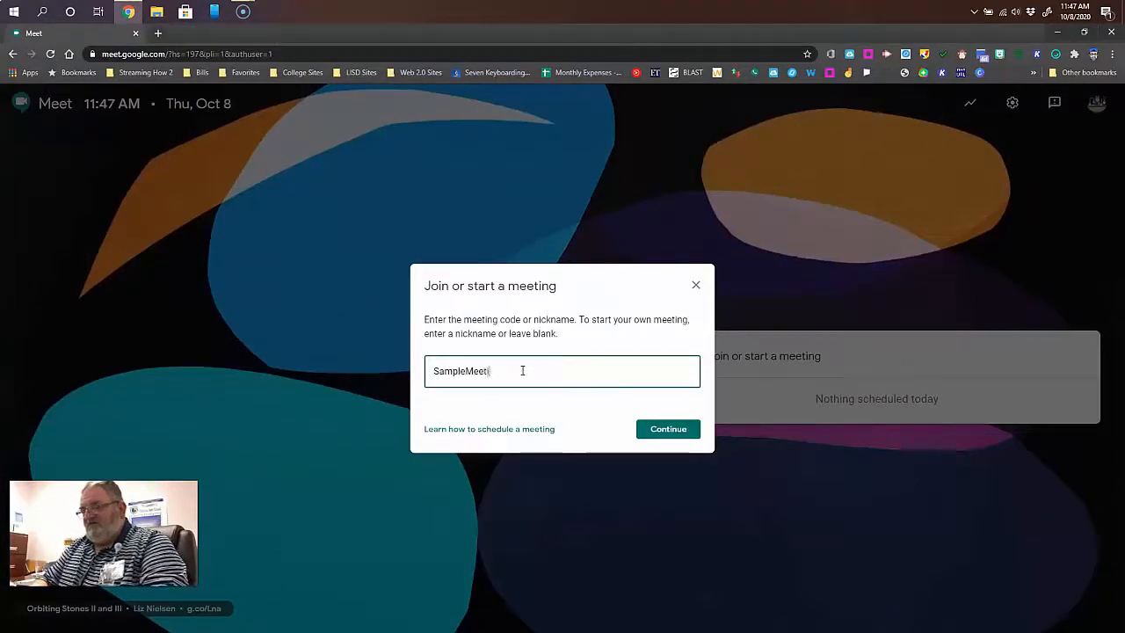
pyautogui.write('ng')
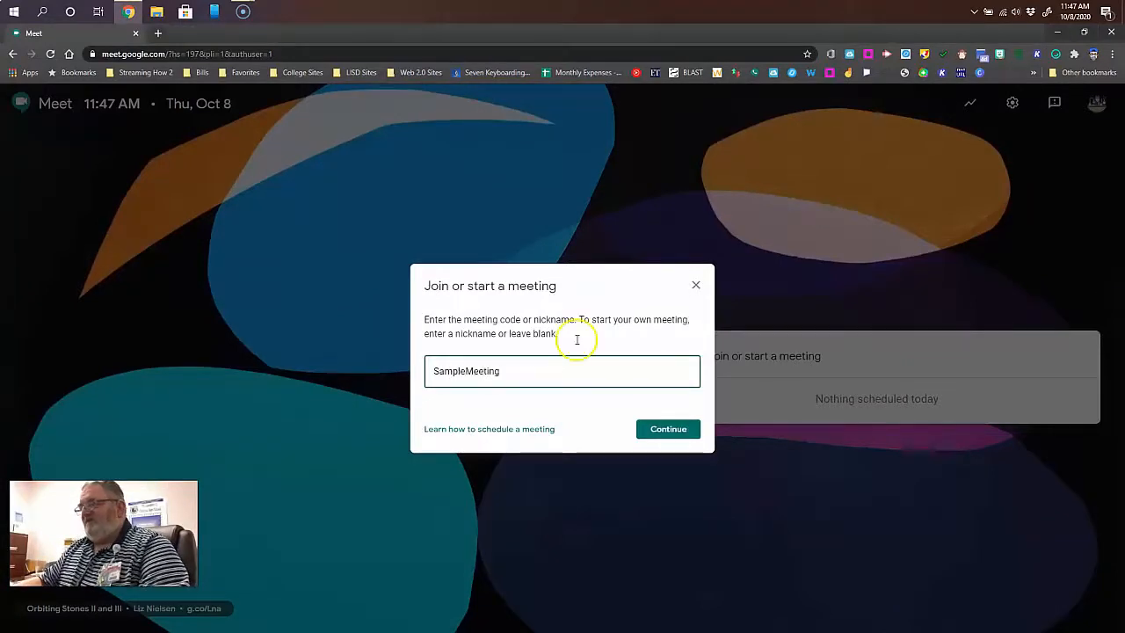
pyautogui.click(669, 436)
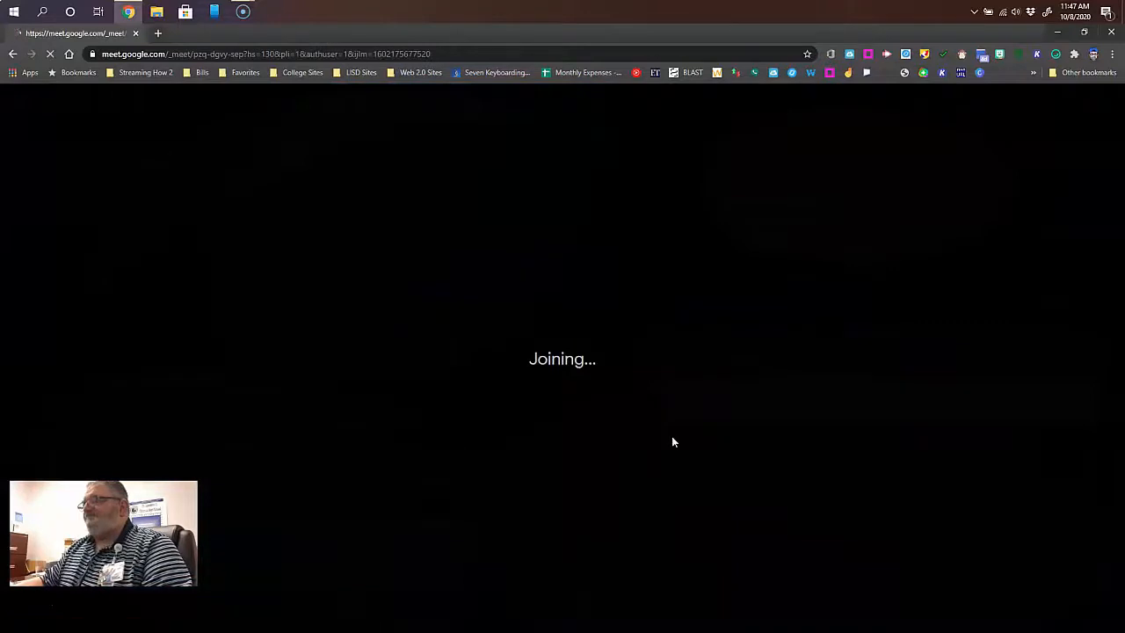
# Step: Join the meeting and dismiss the joining information for adding others
pyautogui.click(405, 457)
pyautogui.click(764, 387)
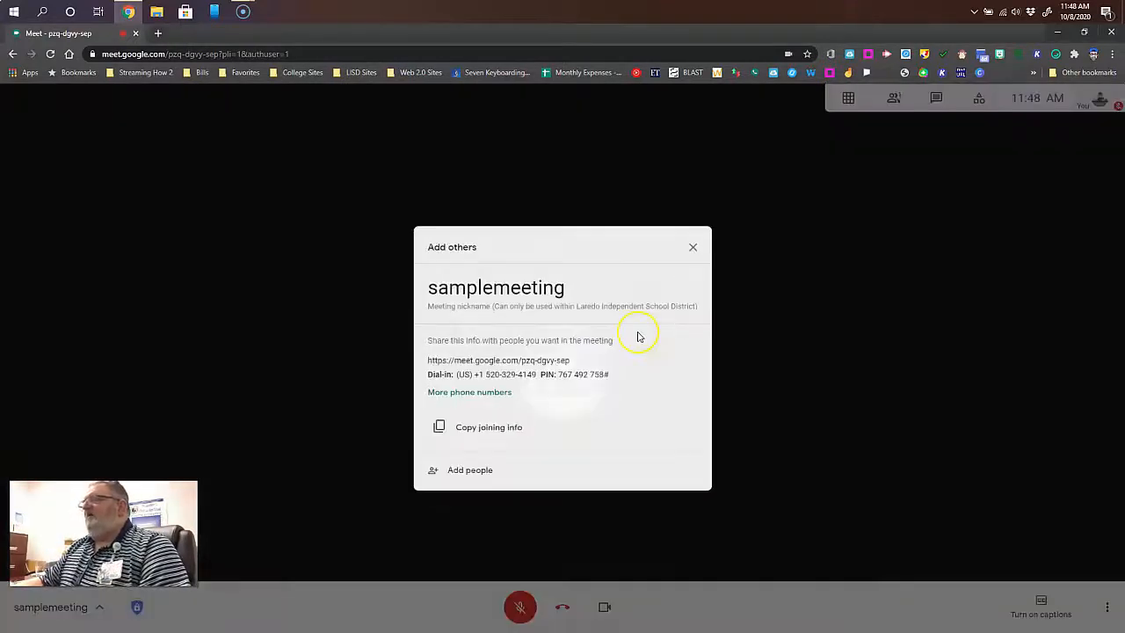
pyautogui.click(692, 250)
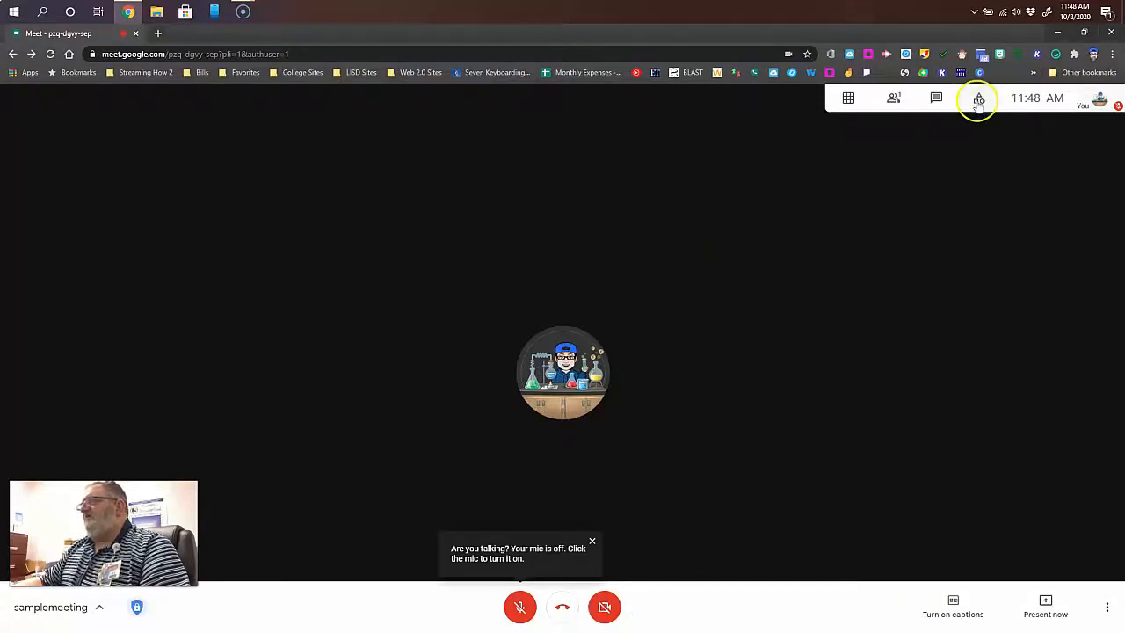
# Step: Look at the breakout rooms option among the meeting activities
pyautogui.click(978, 99)
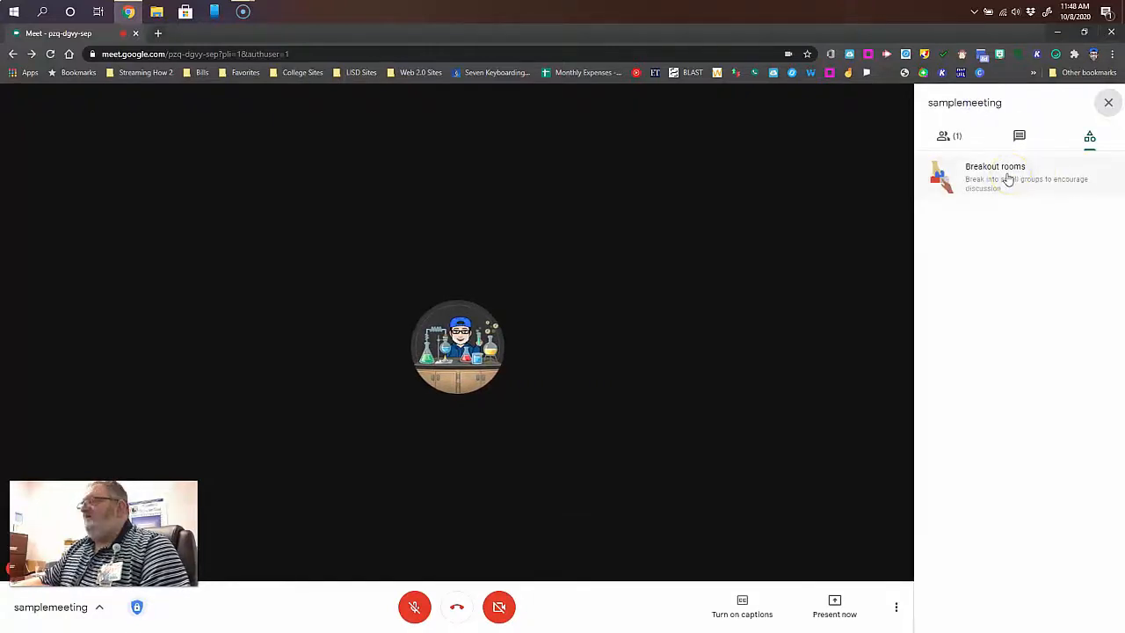
pyautogui.click(1108, 104)
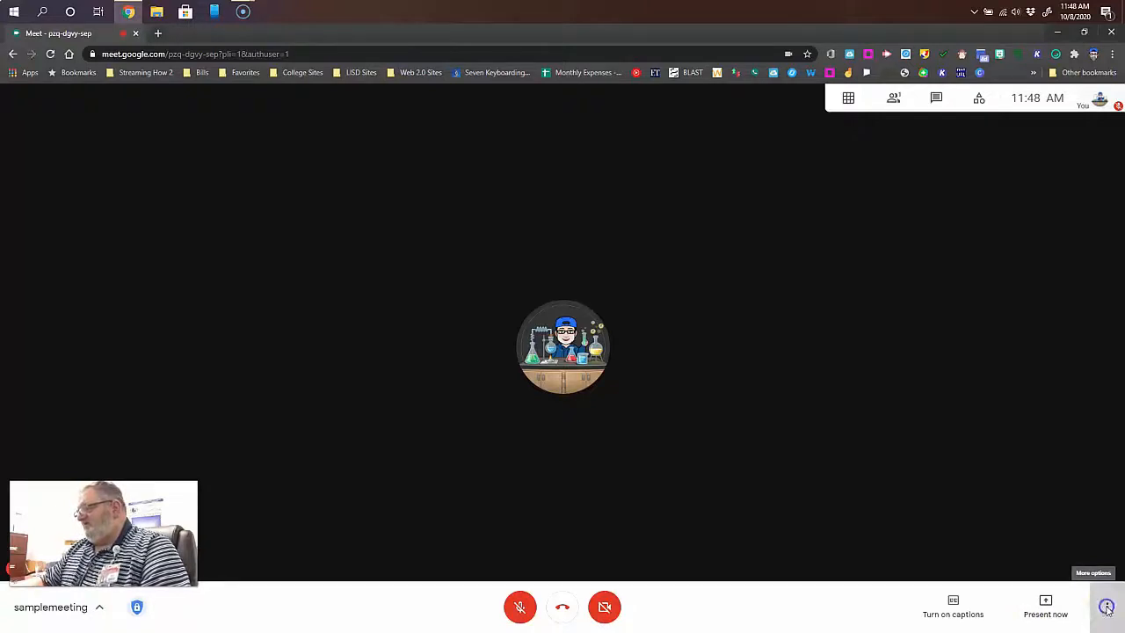
# Step: Start a new whiteboard Jam for the meeting and move its window toward the middle of the screen
pyautogui.click(1107, 611)
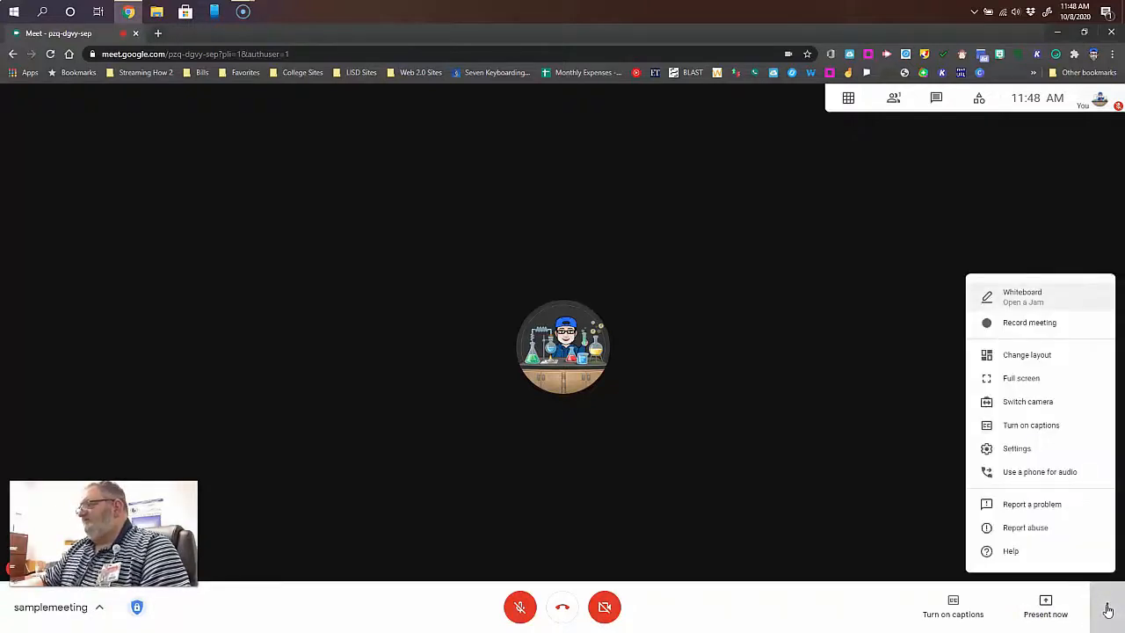
pyautogui.click(1066, 301)
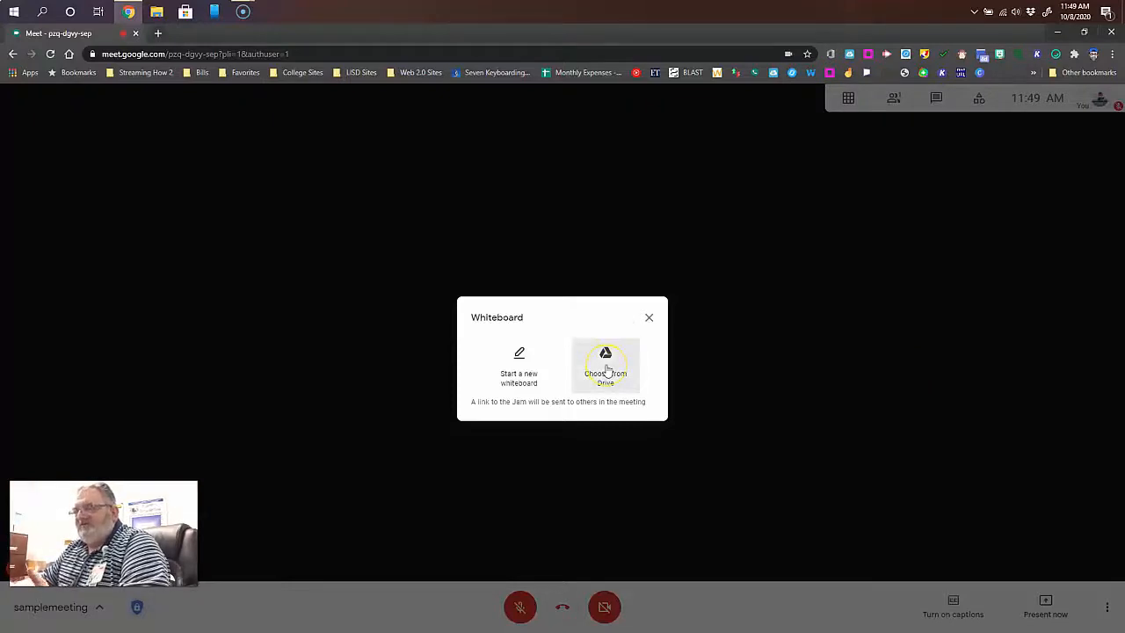
pyautogui.click(510, 373)
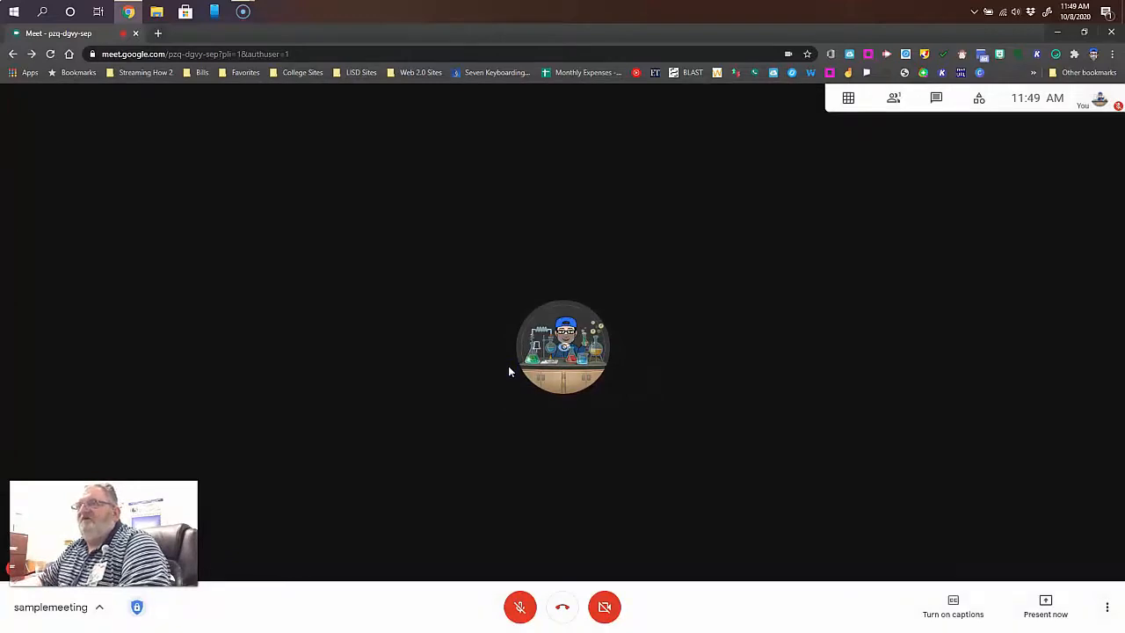
pyautogui.click(485, 352)
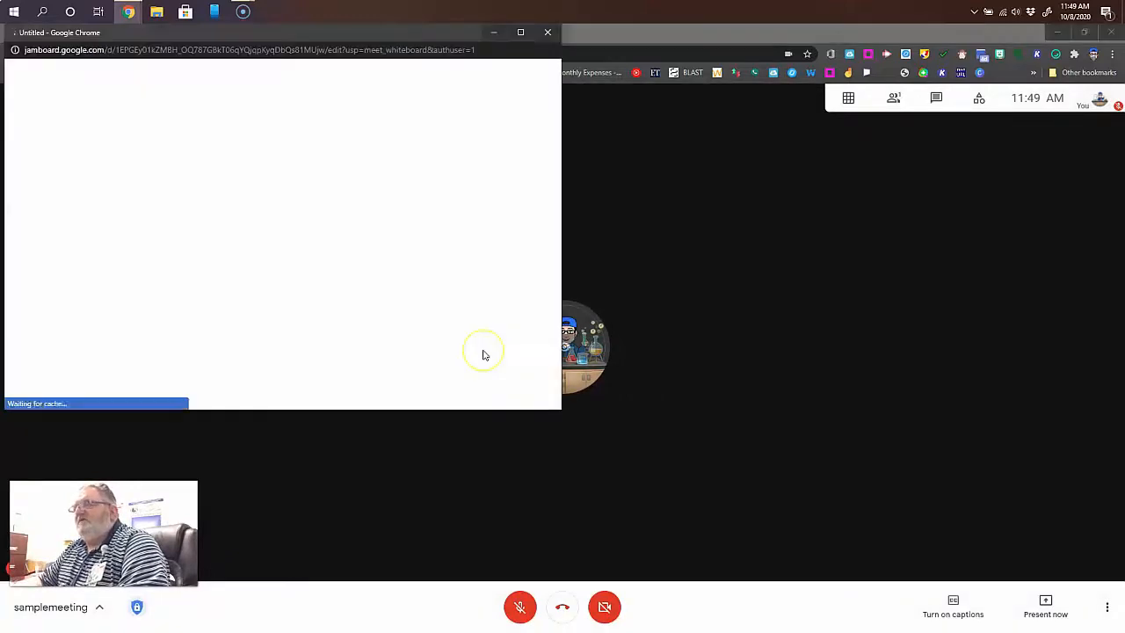
pyautogui.moveTo(258, 43); pyautogui.dragTo(493, 117)
# Step: Change the Jam's link sharing to Laredo Independent School District with Editor access
pyautogui.click(687, 168)
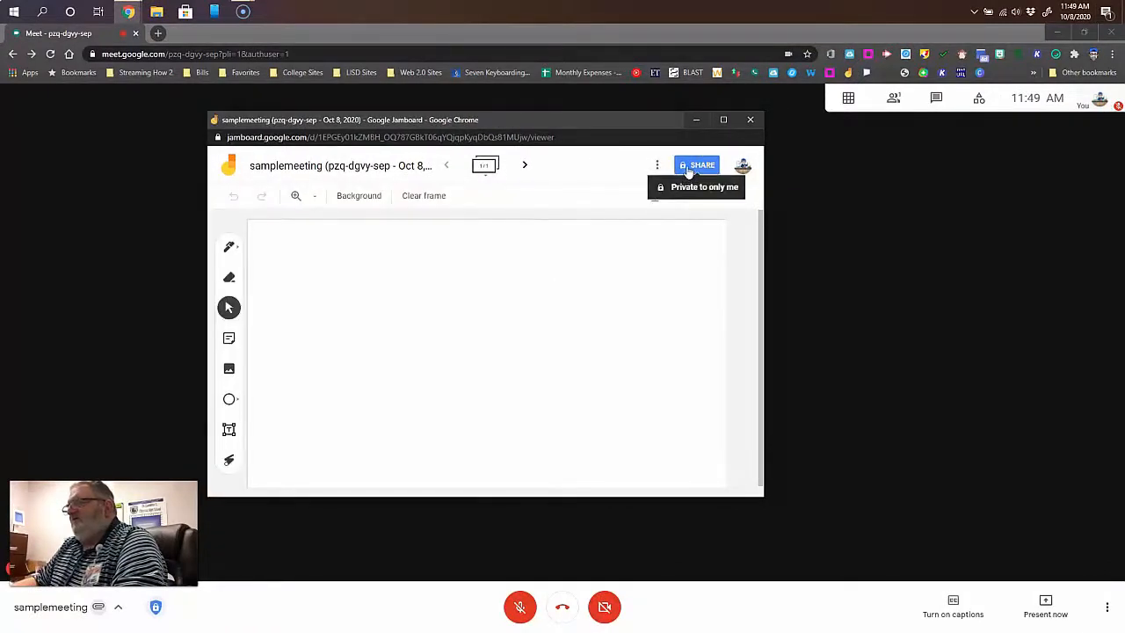
pyautogui.click(687, 168)
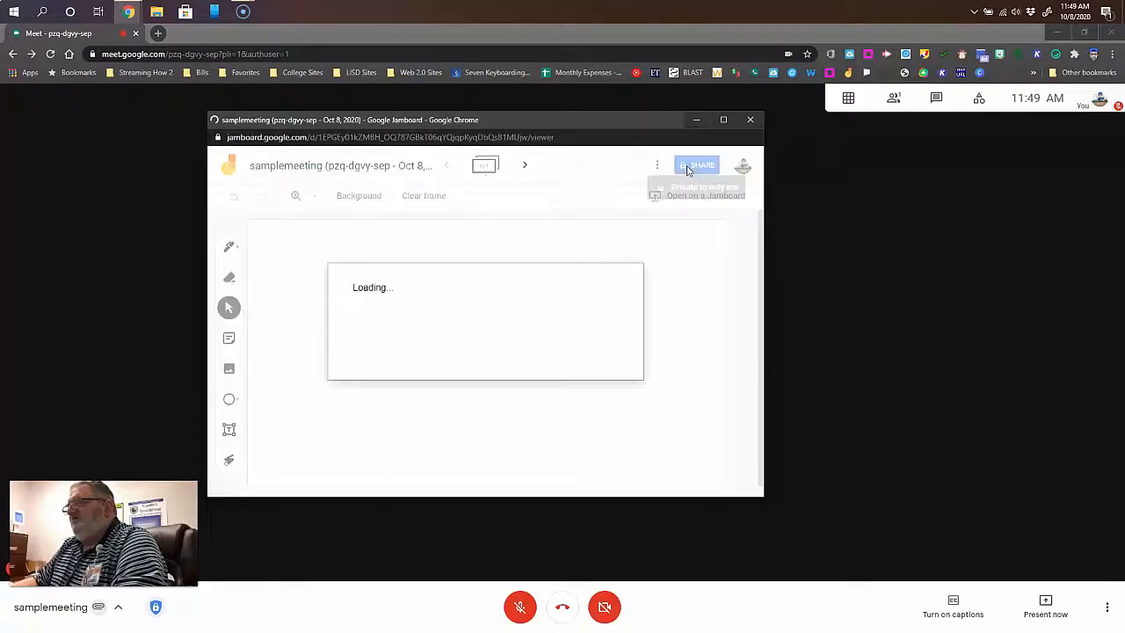
pyautogui.click(483, 355)
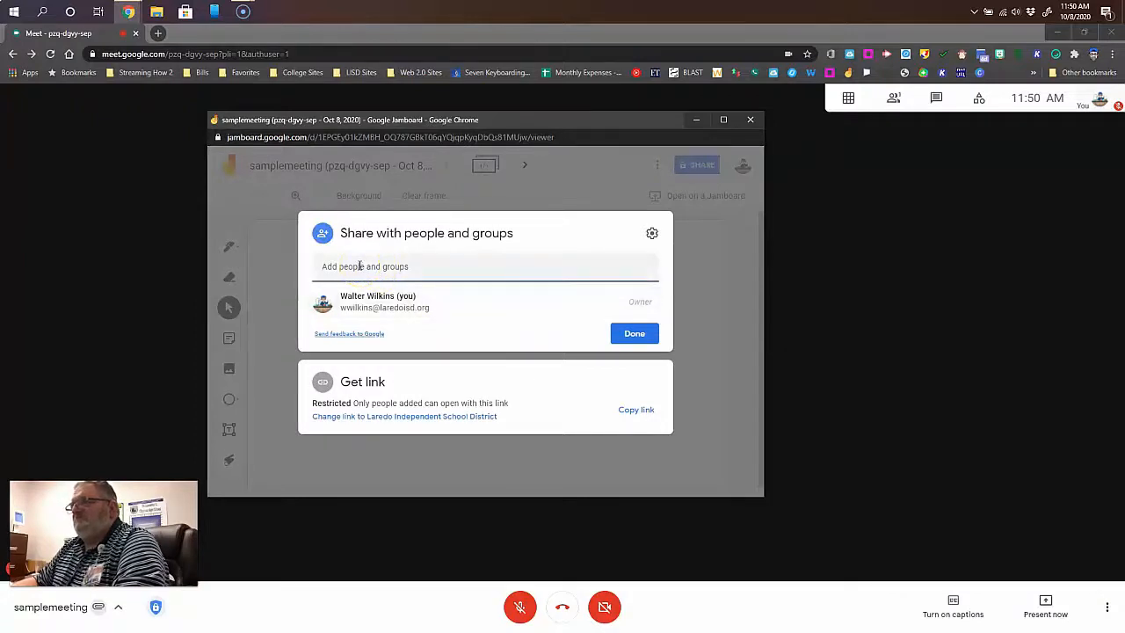
pyautogui.click(433, 417)
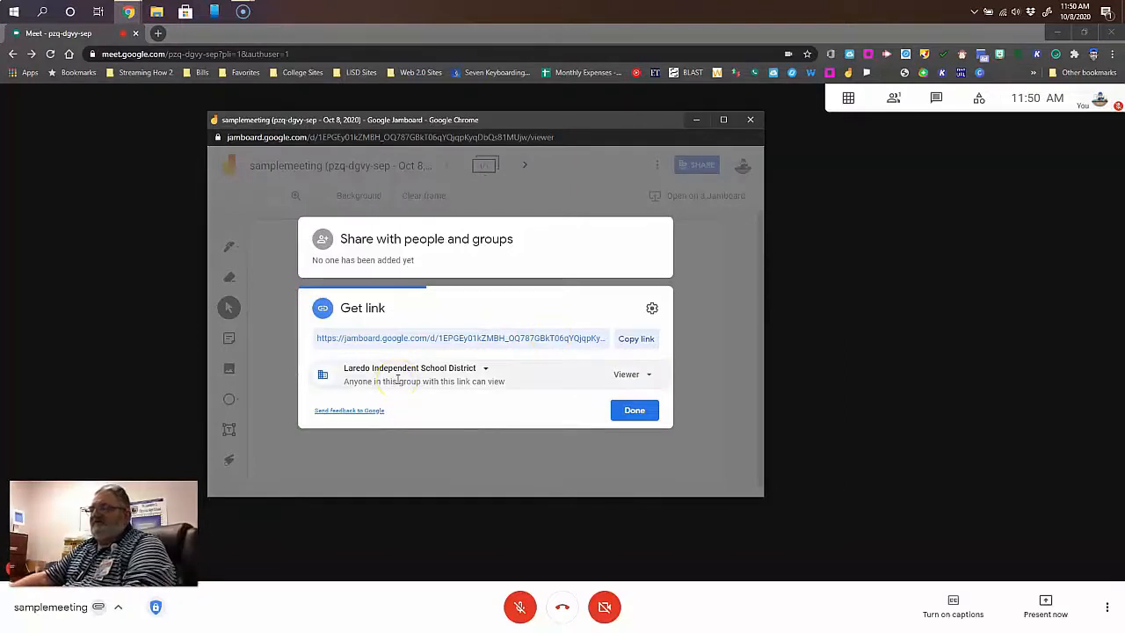
pyautogui.click(648, 378)
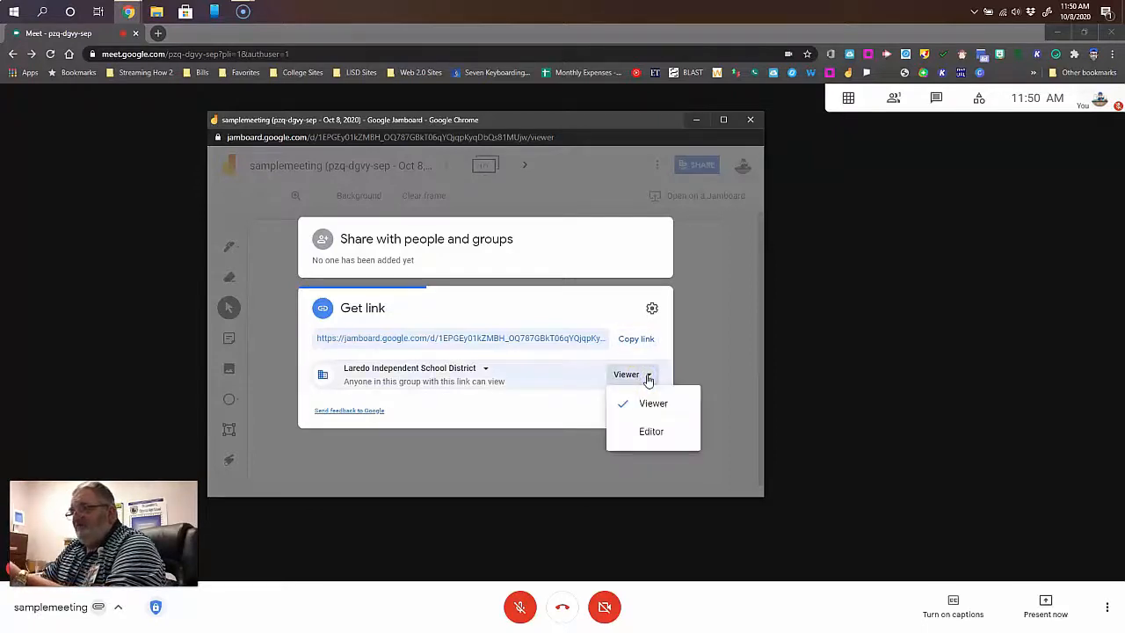
pyautogui.click(649, 433)
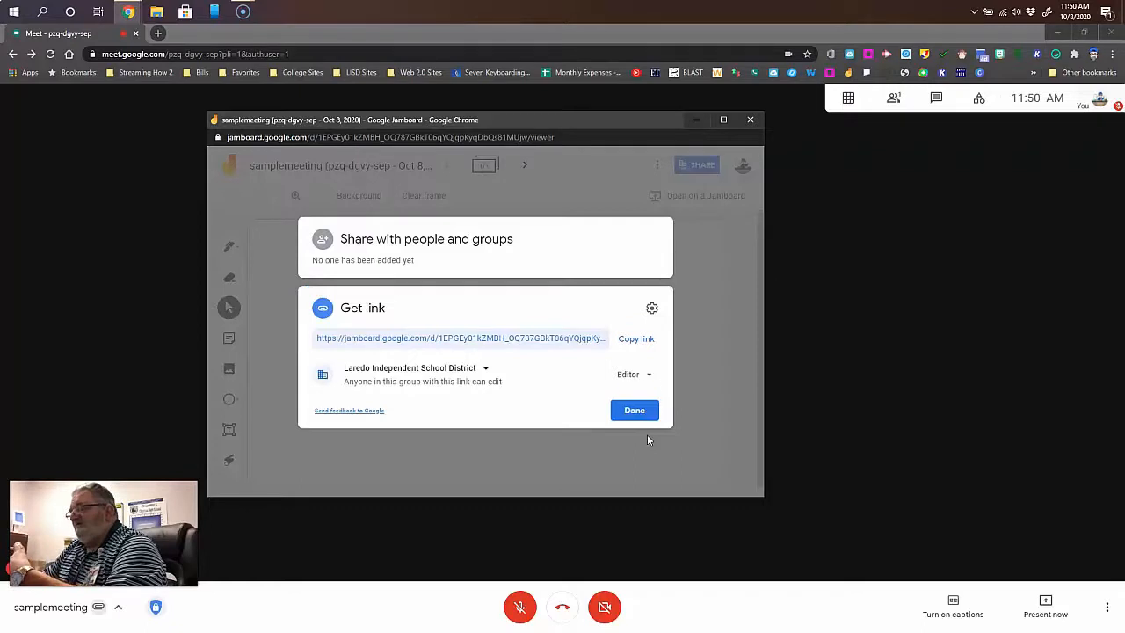
# Step: Copy the Jam's sharing link and finish the sharing settings
pyautogui.click(631, 341)
pyautogui.click(632, 341)
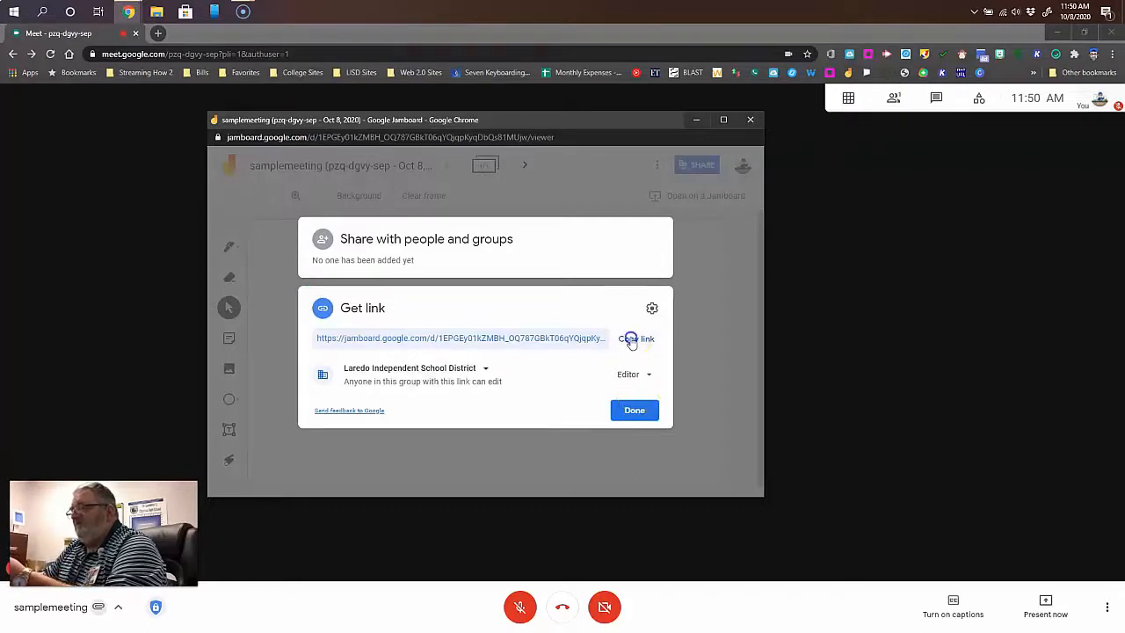
pyautogui.click(628, 409)
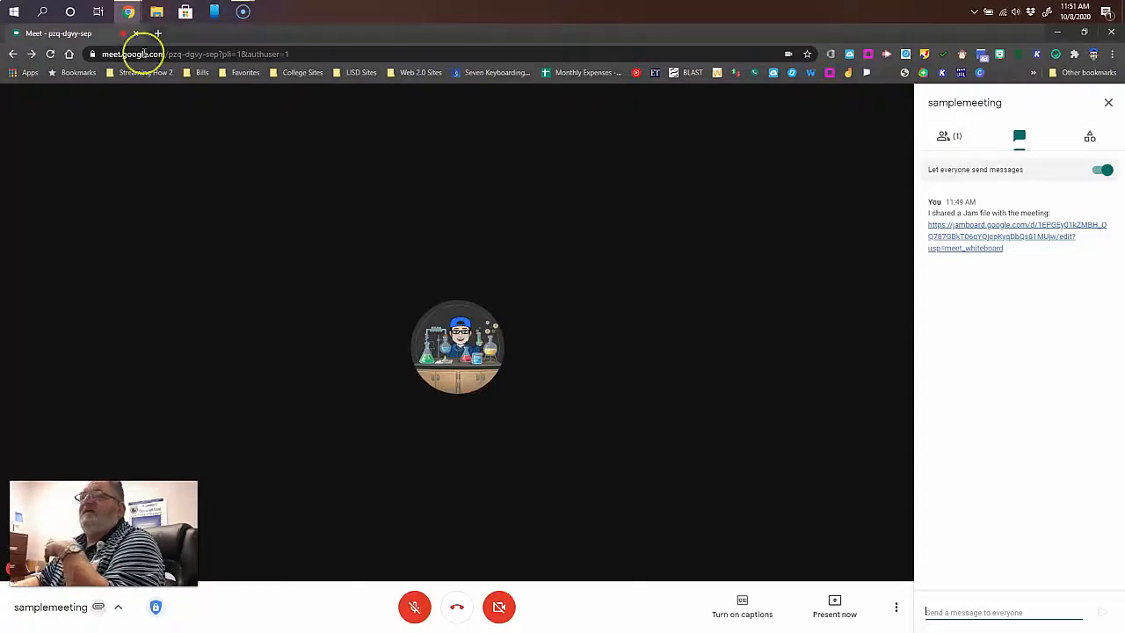
# Step: Present the samplemeeting Jamboard as a Chrome tab in the meeting, with audio shared
pyautogui.moveTo(129, 12)
pyautogui.moveTo(201, 77)
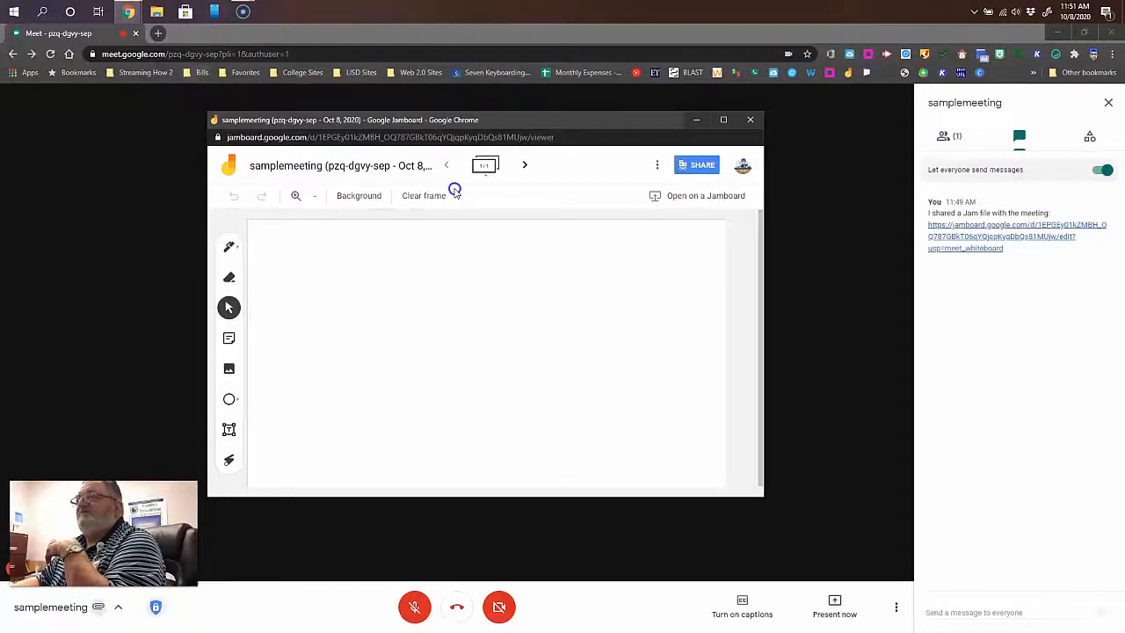
pyautogui.click(851, 619)
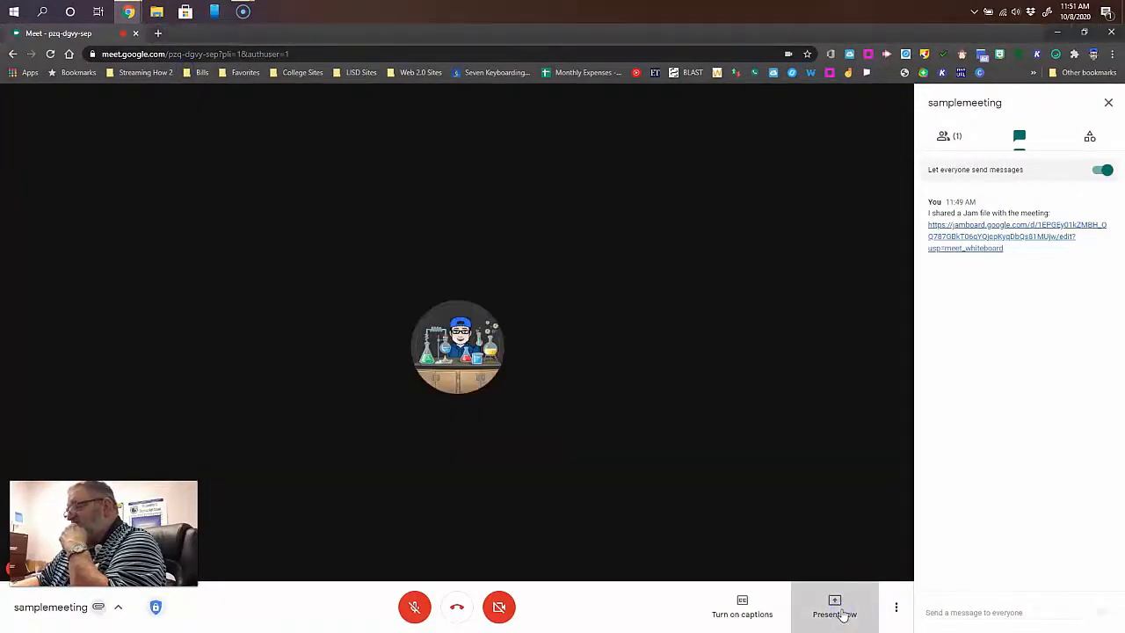
pyautogui.click(842, 615)
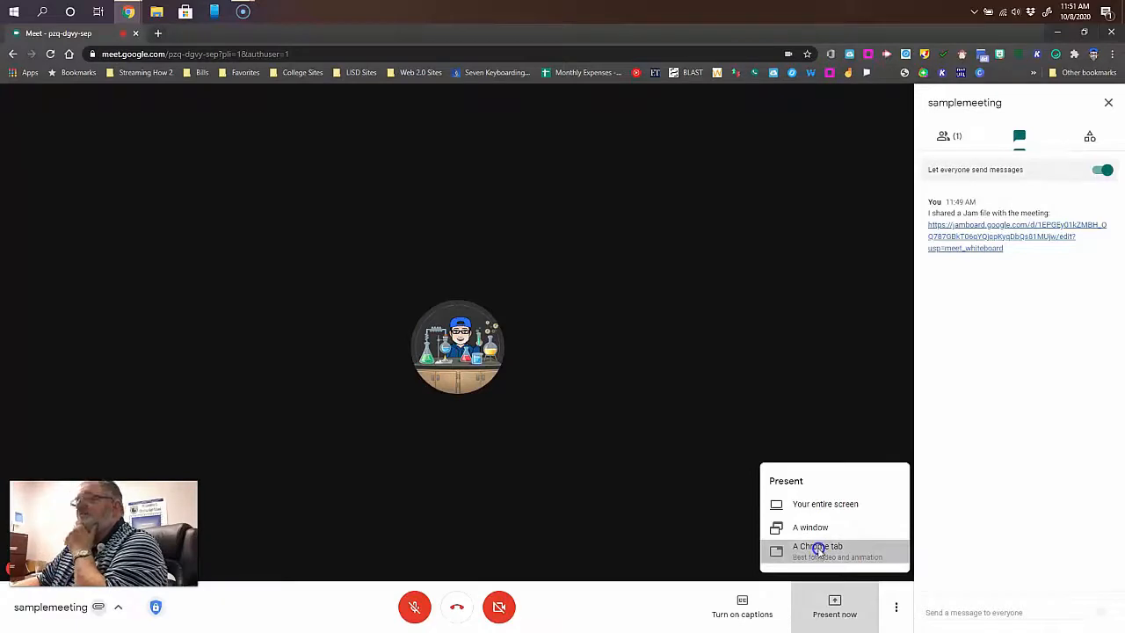
pyautogui.click(818, 551)
pyautogui.click(429, 116)
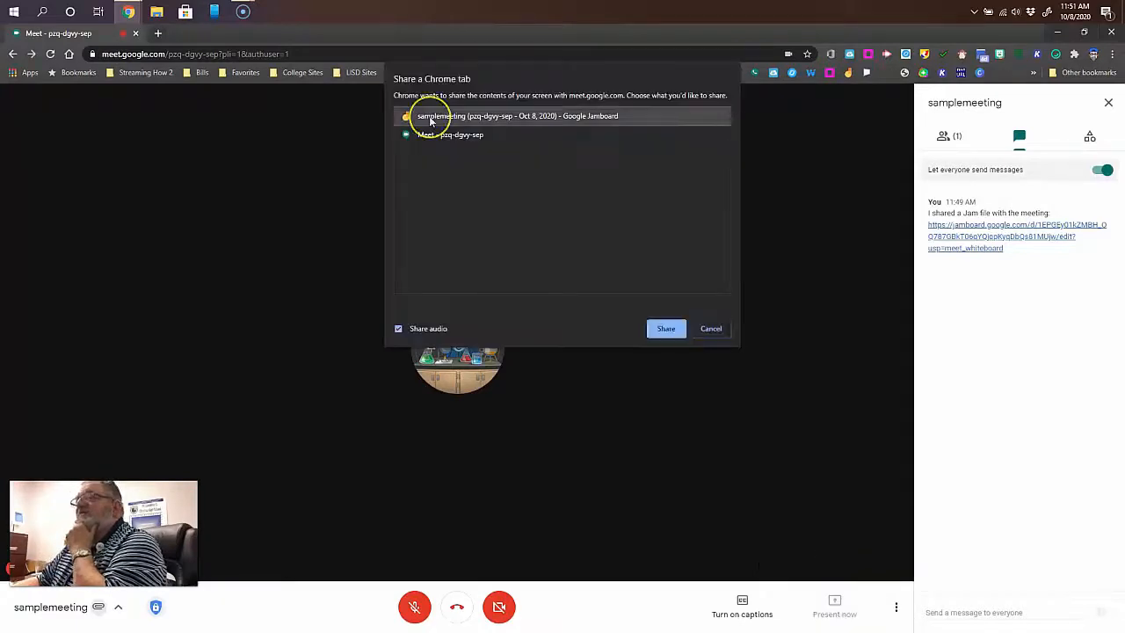
pyautogui.click(661, 329)
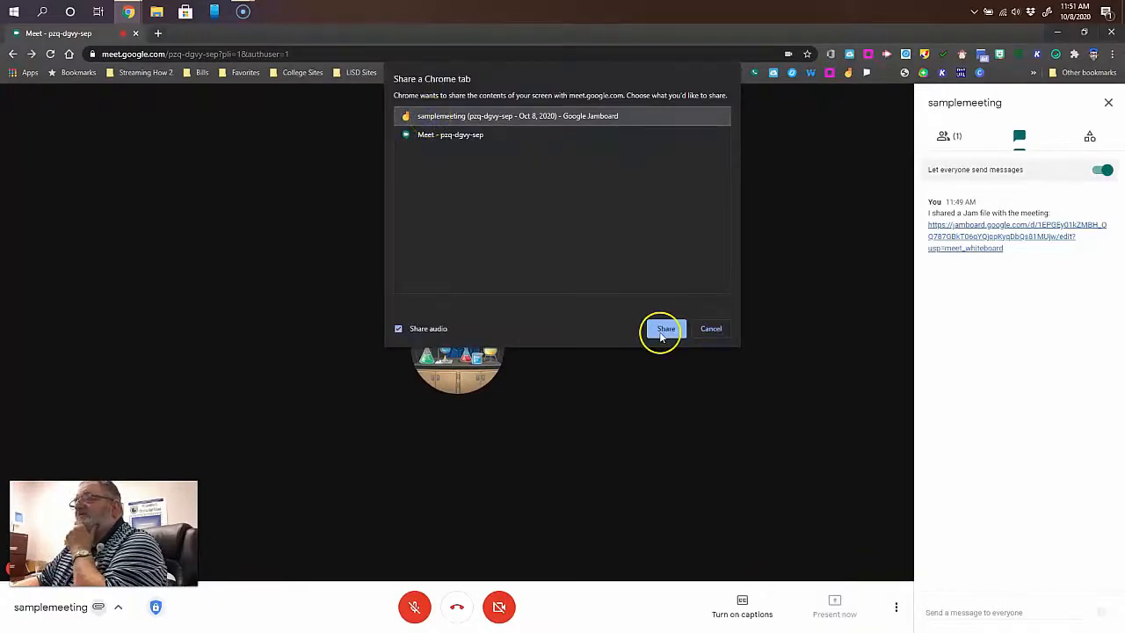
# Step: Arrange the Meet and Jamboard windows side by side and close the meeting chat
pyautogui.click(477, 119)
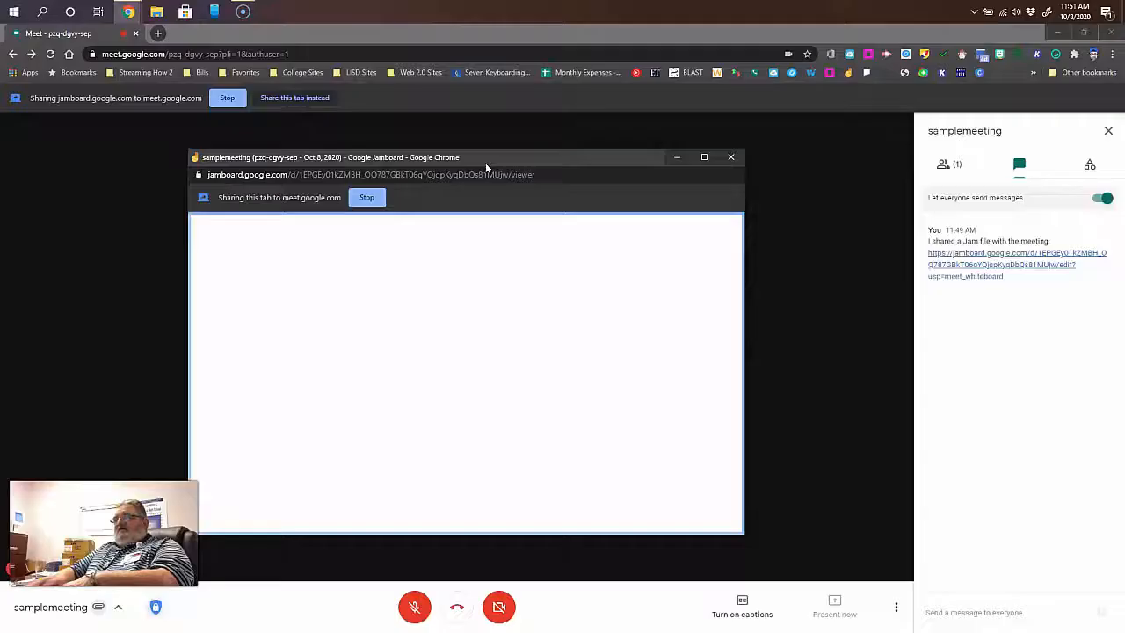
pyautogui.click(488, 164)
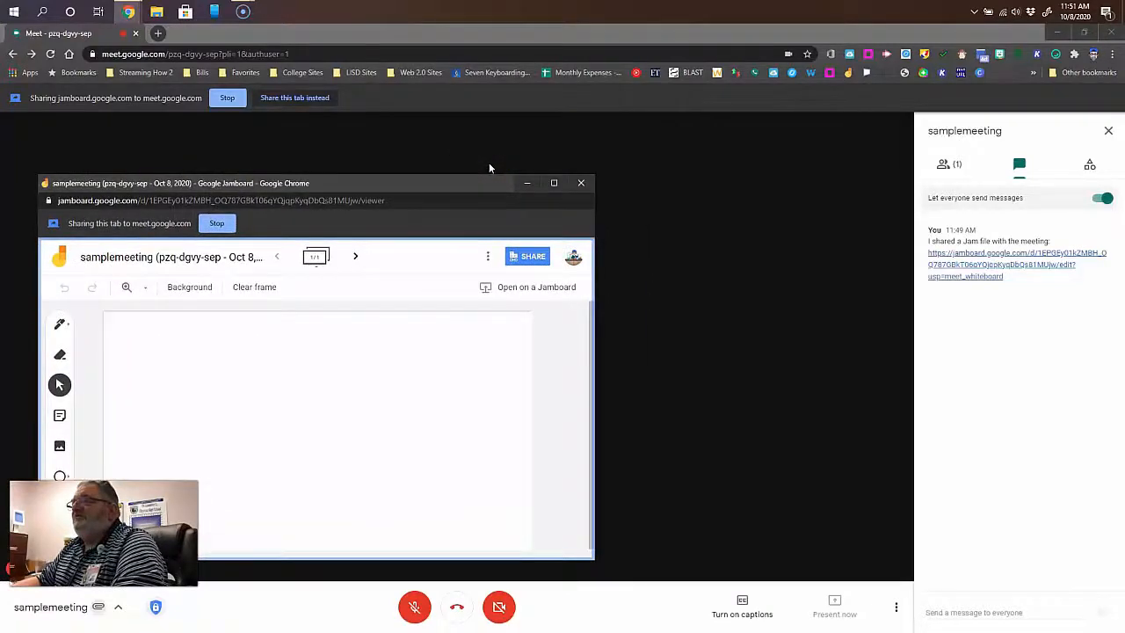
pyautogui.moveTo(490, 167); pyautogui.dragTo(1120, 276)
pyautogui.click(246, 198)
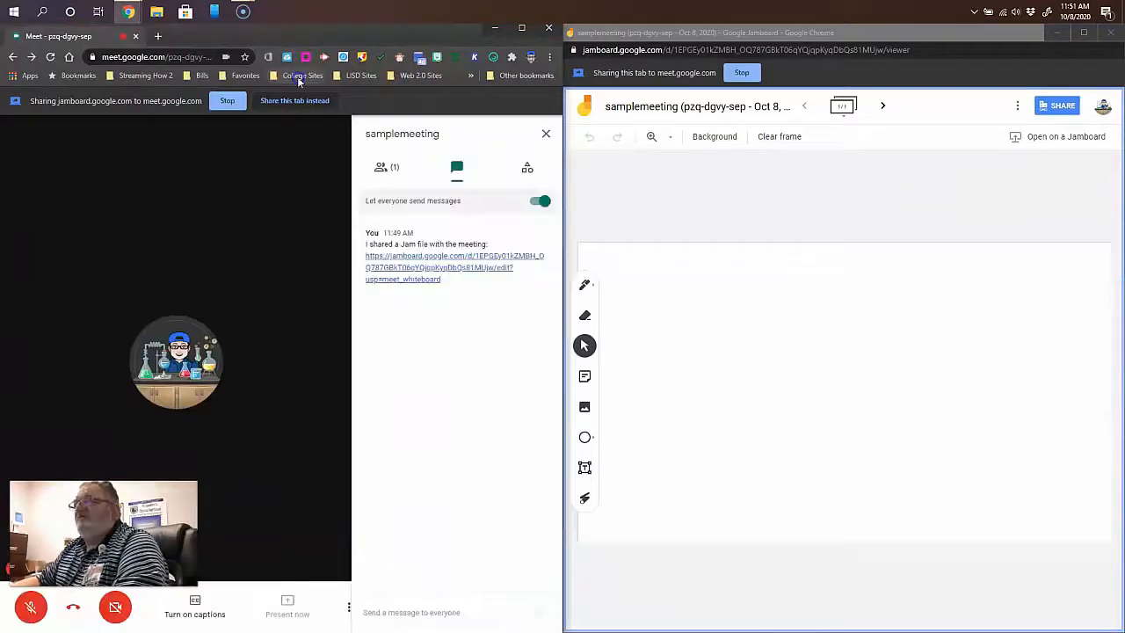
pyautogui.click(310, 40)
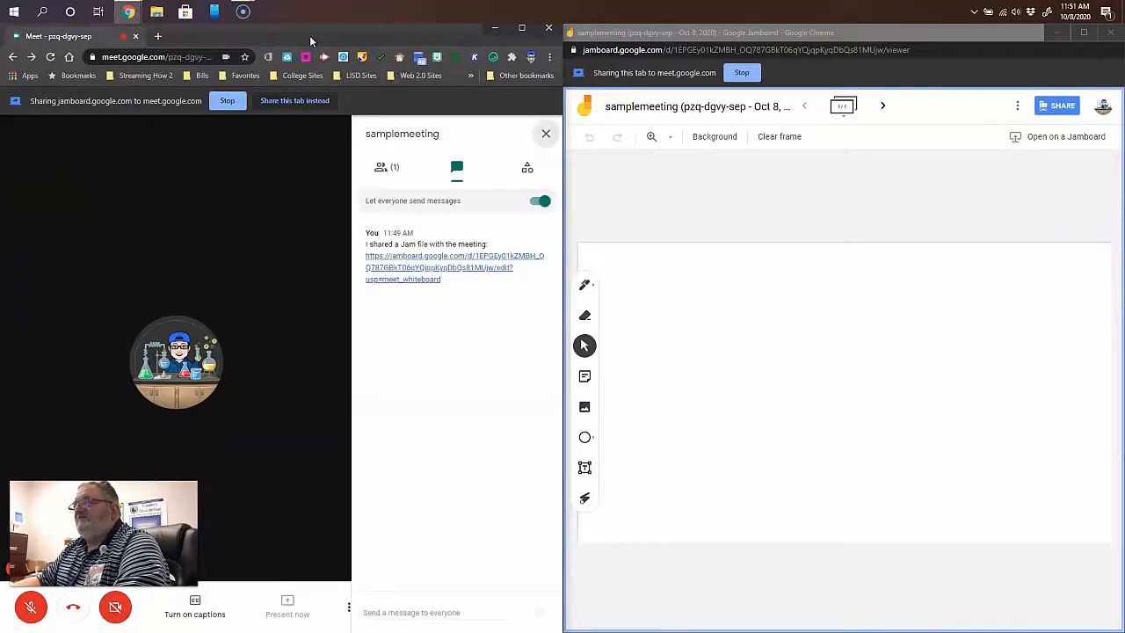
pyautogui.press('Return')
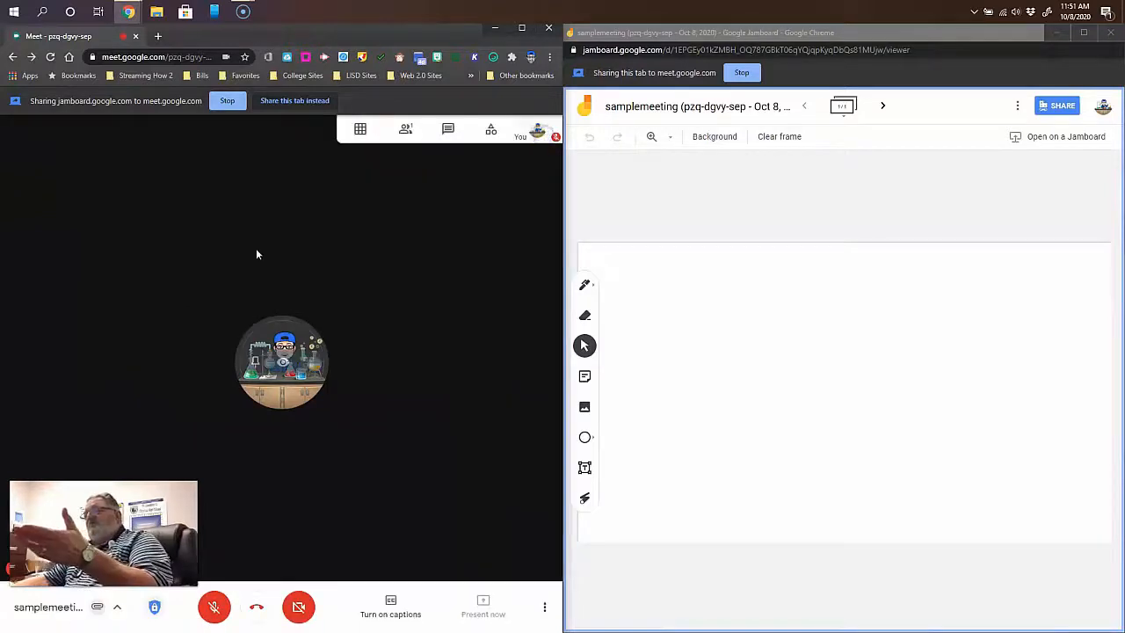
# Step: Look through the shapes available for drawing on the samplemeeting Jam
pyautogui.click(651, 284)
pyautogui.click(984, 326)
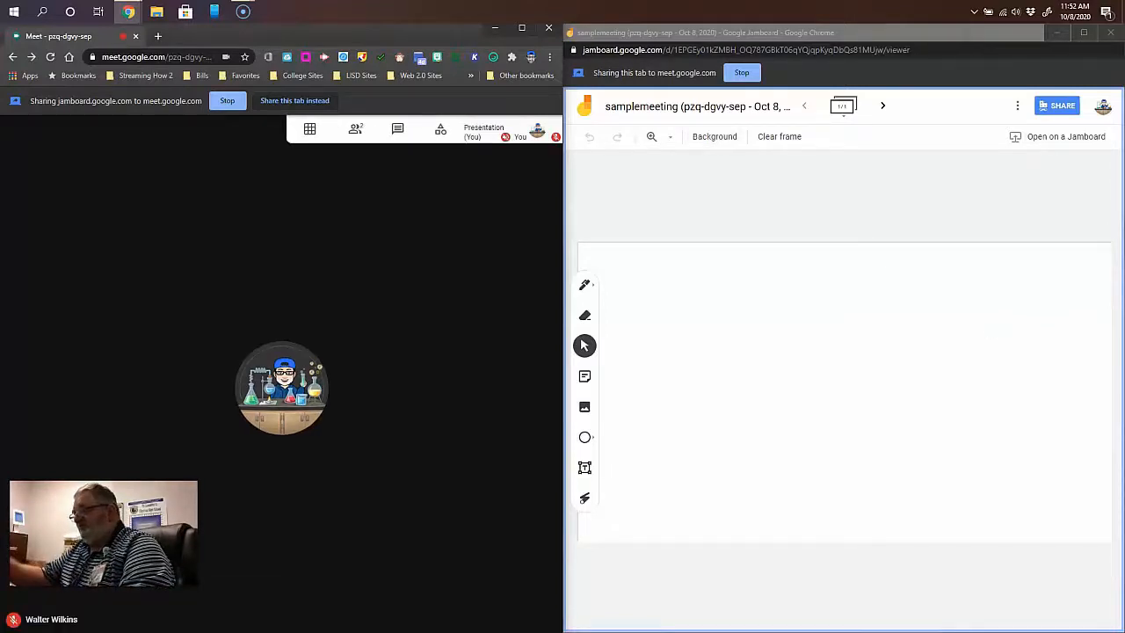
pyautogui.click(593, 440)
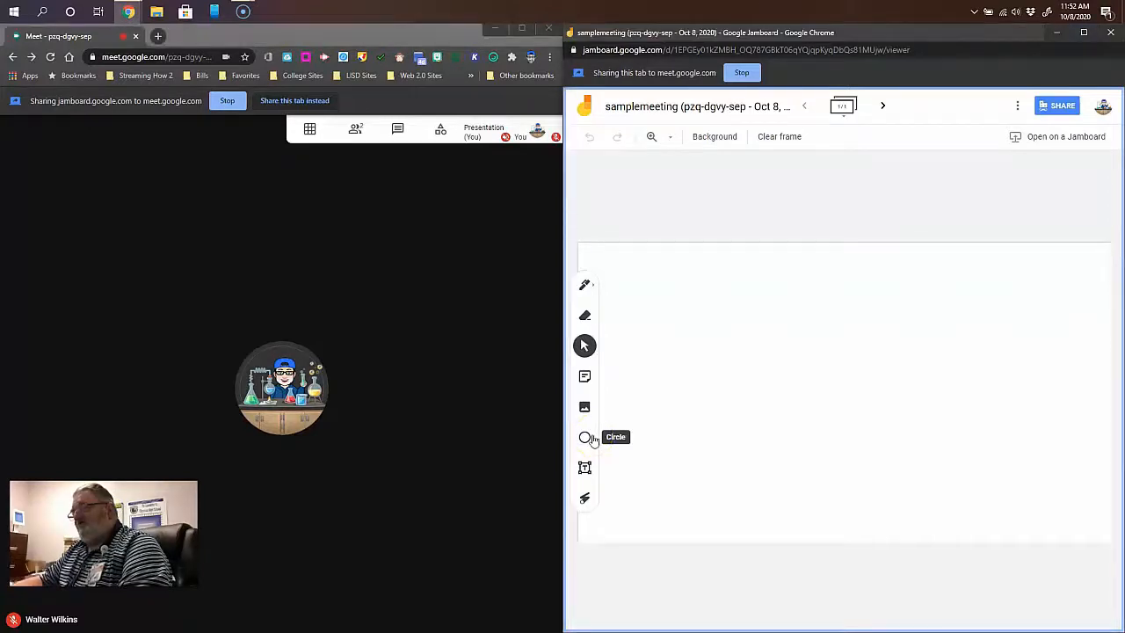
pyautogui.click(591, 438)
pyautogui.click(591, 439)
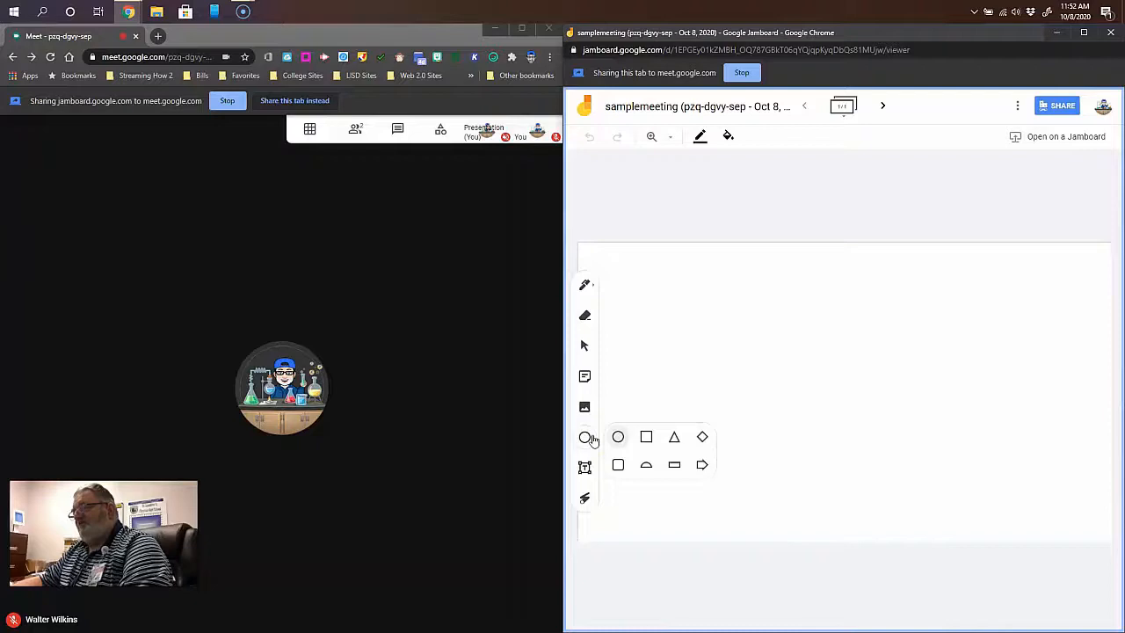
# Step: Add a text box reading "kdfbhksfvb" in the upper-left area of the samplemeeting Jam's frame
pyautogui.click(585, 467)
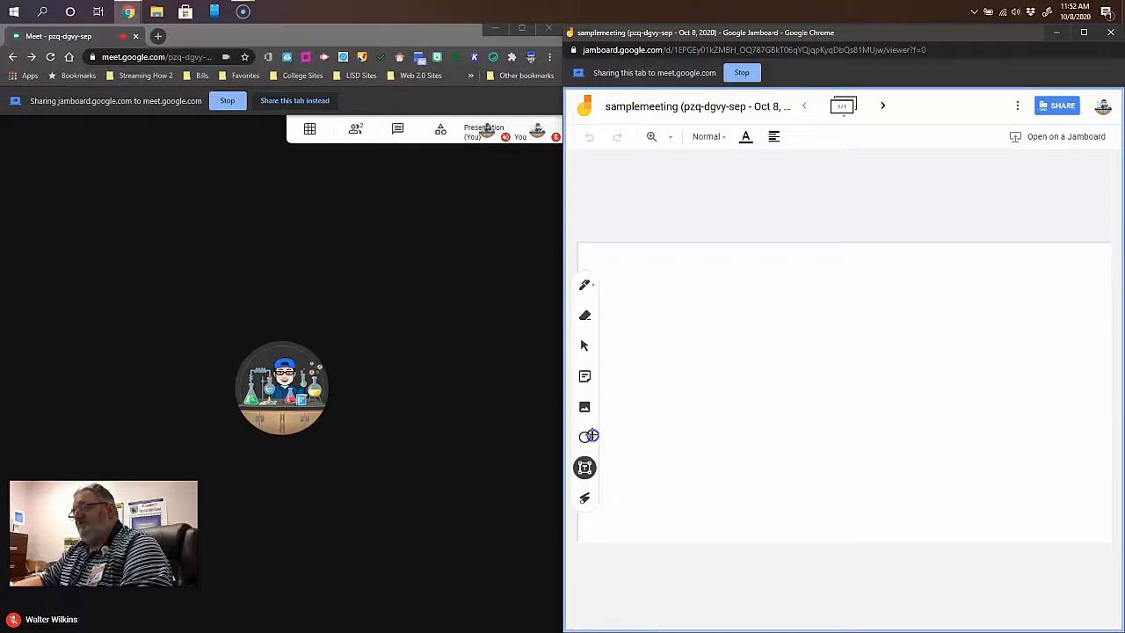
pyautogui.press('Return')
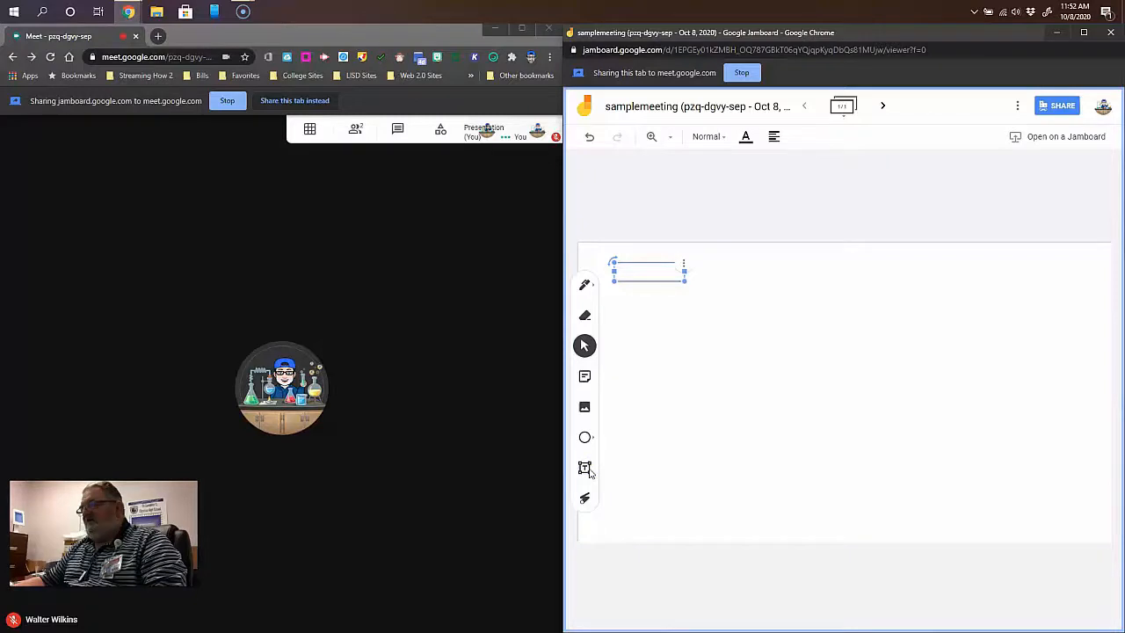
pyautogui.write('kdfbhksfvb')
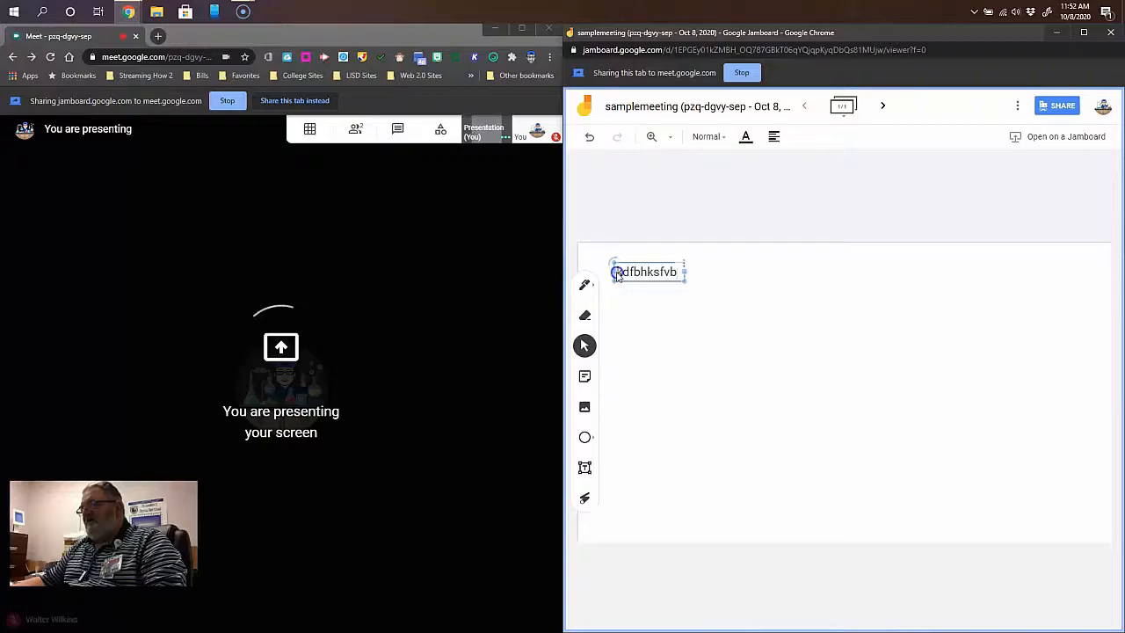
# Step: Dismiss the empty sticky note and close the samplemeeting Jamboard window
pyautogui.press('n')
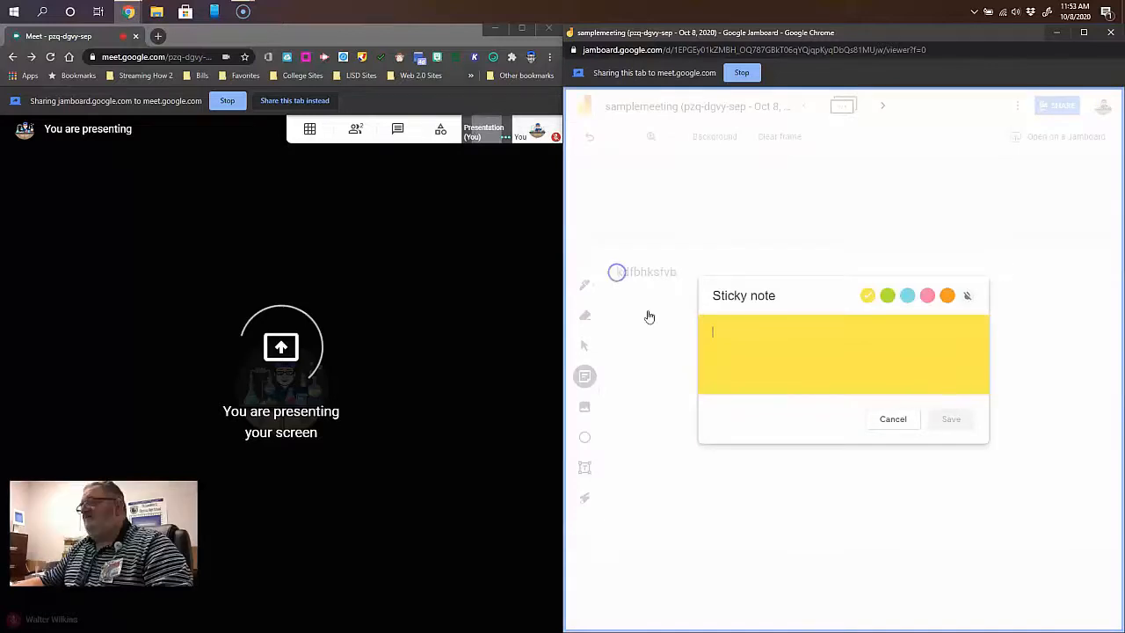
pyautogui.click(636, 274)
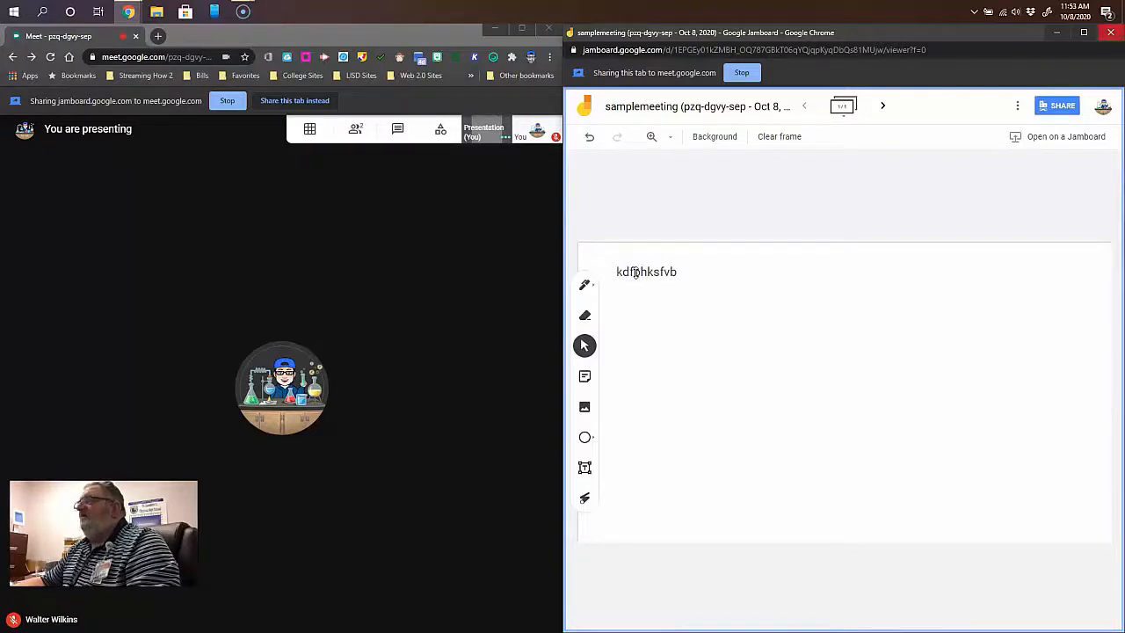
pyautogui.click(1111, 33)
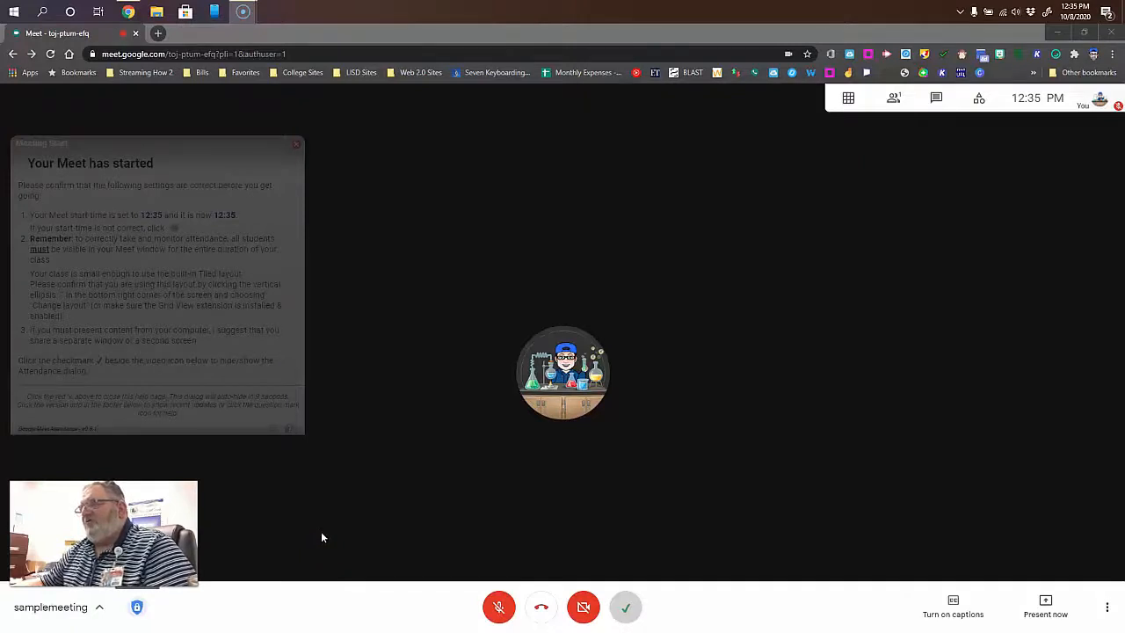
# Step: Open the existing Figurative Language Jam from Drive as the whiteboard for the new meeting
pyautogui.click(321, 525)
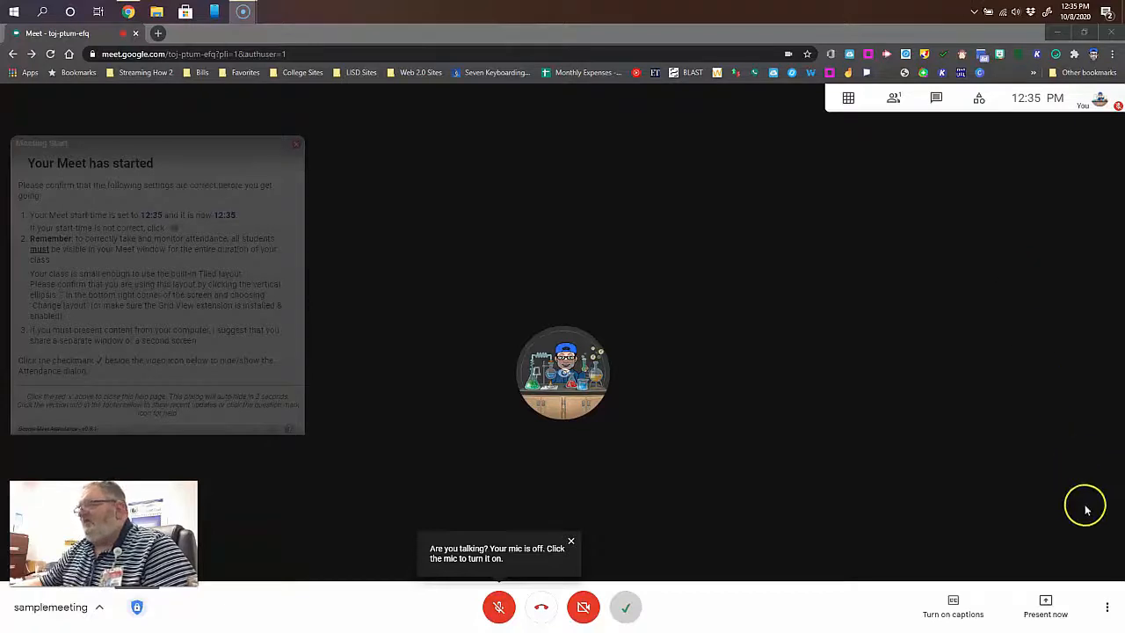
pyautogui.click(1108, 615)
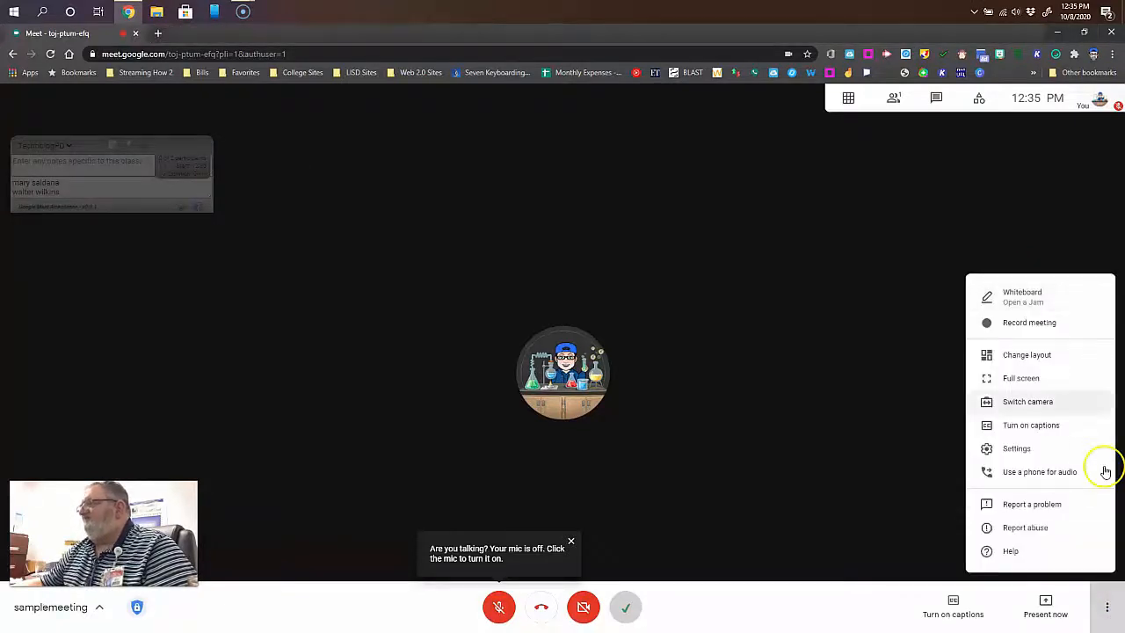
pyautogui.click(1021, 301)
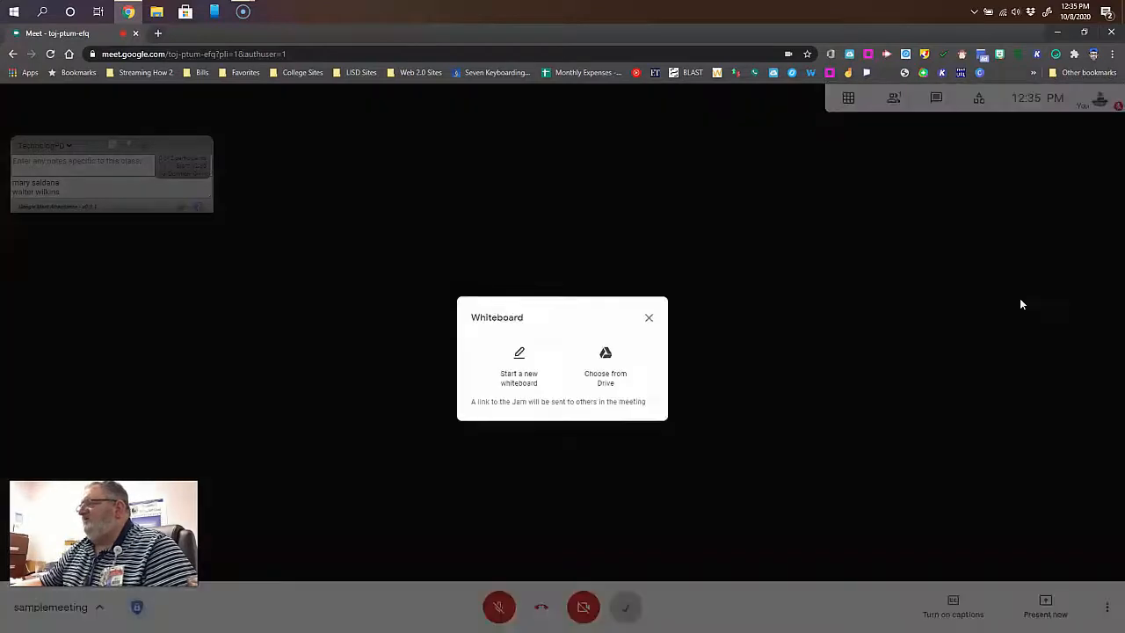
pyautogui.click(607, 375)
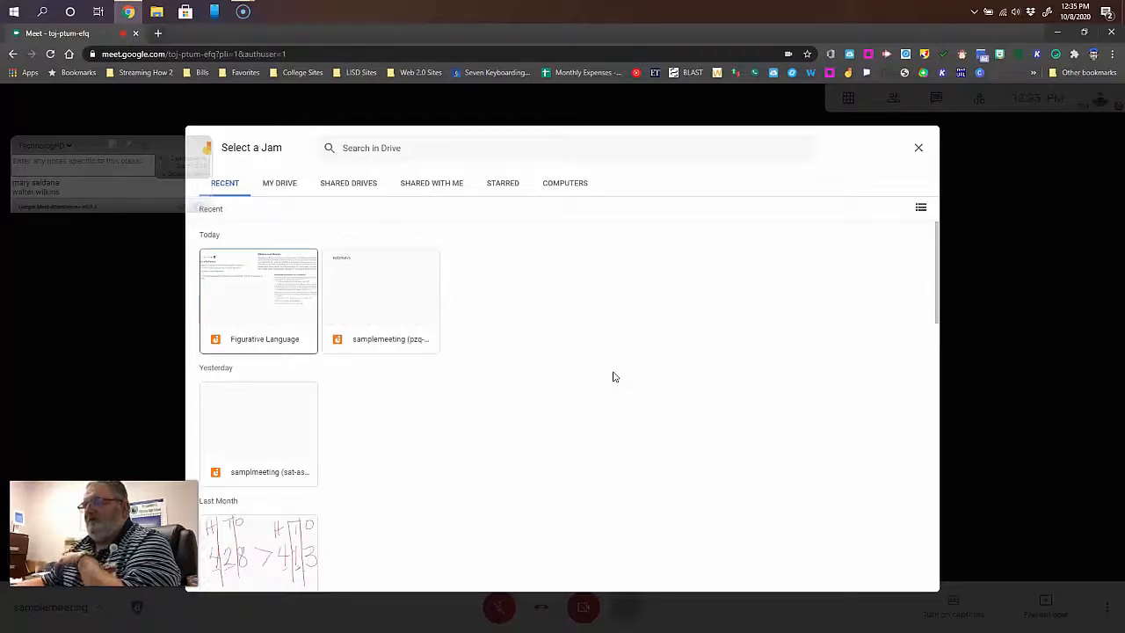
pyautogui.click(244, 293)
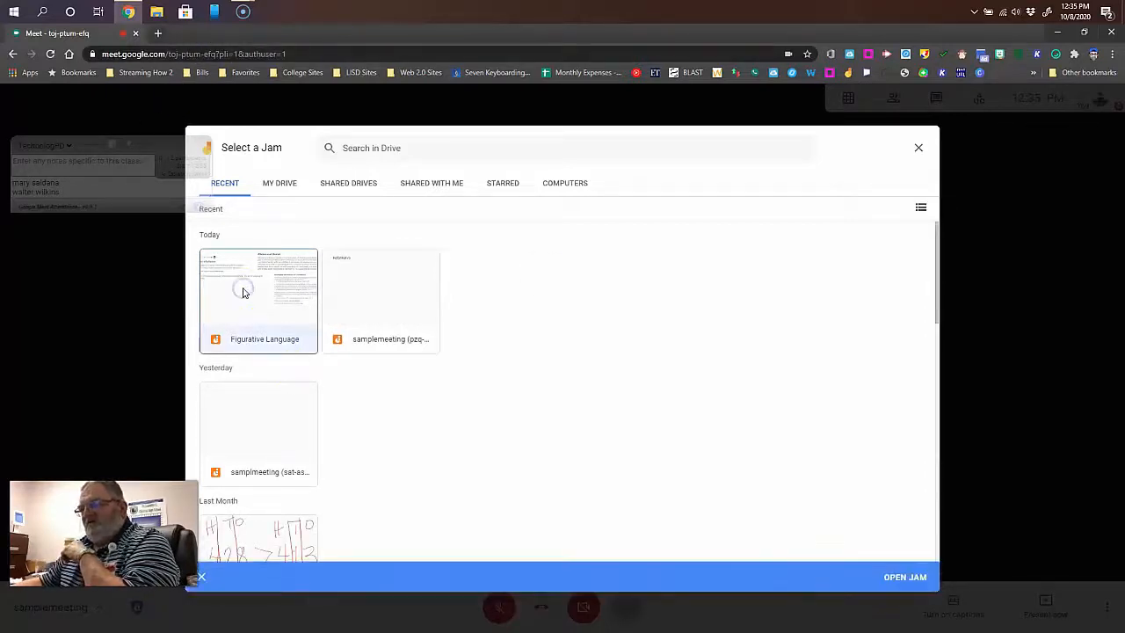
pyautogui.click(890, 580)
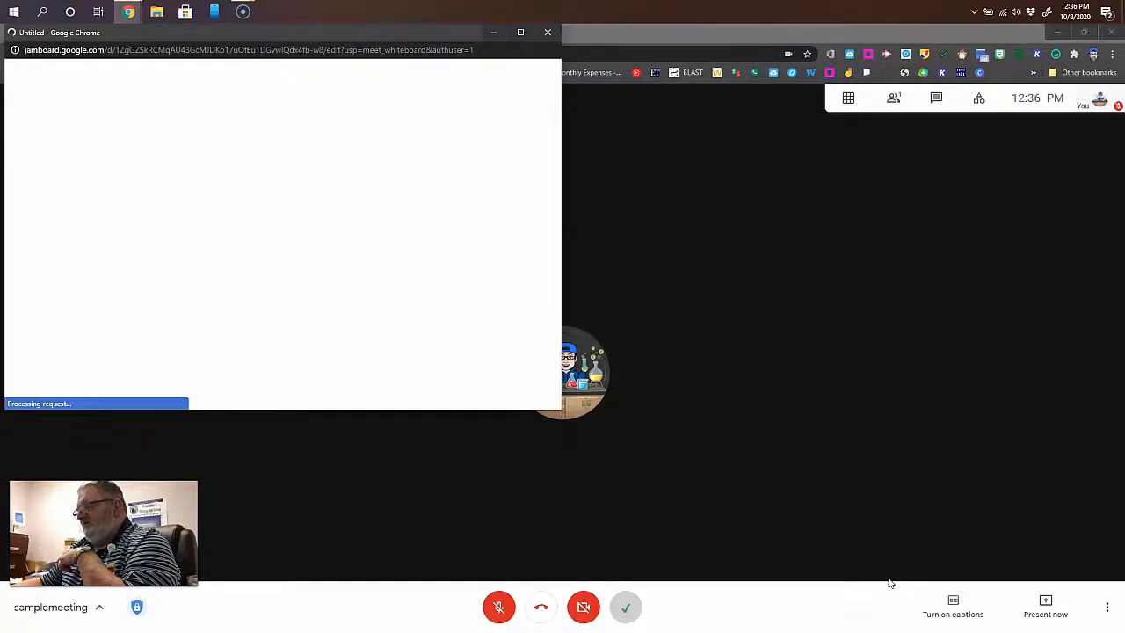
# Step: Open the meeting chat to show the shared Jam link, and bring the Figurative Language Jam window back in front
pyautogui.moveTo(375, 101); pyautogui.dragTo(544, 150)
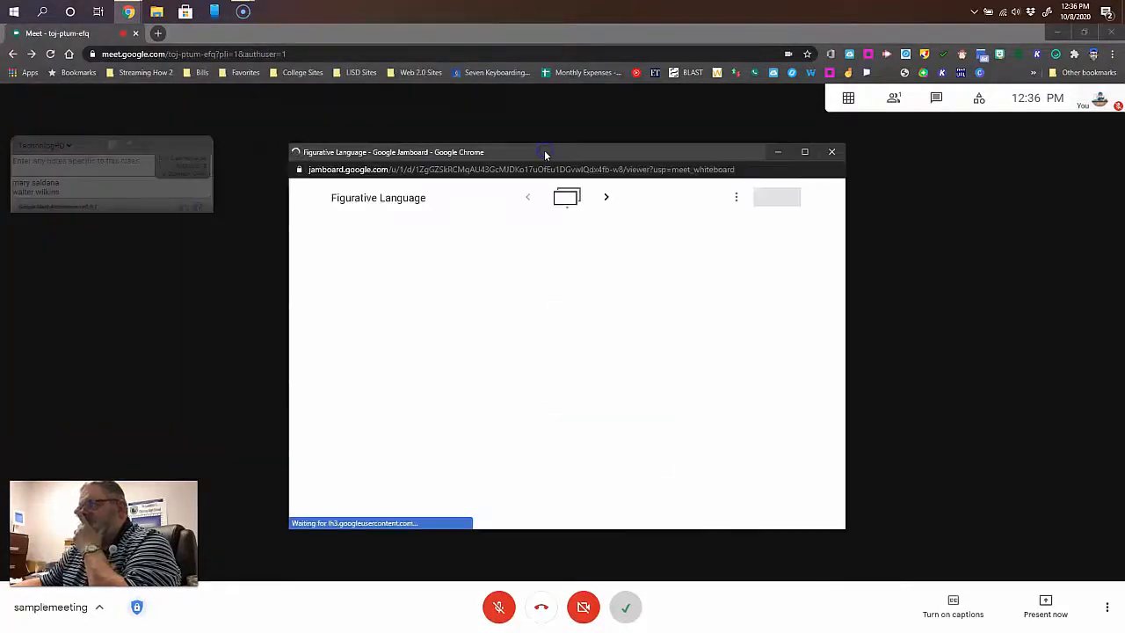
pyautogui.click(937, 98)
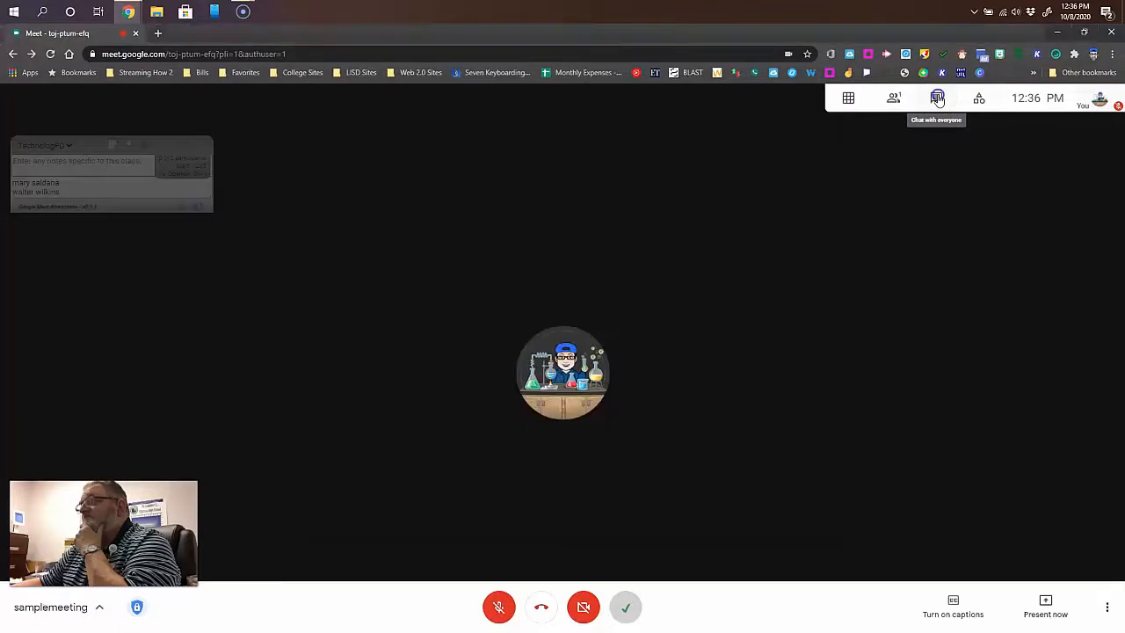
pyautogui.click(937, 98)
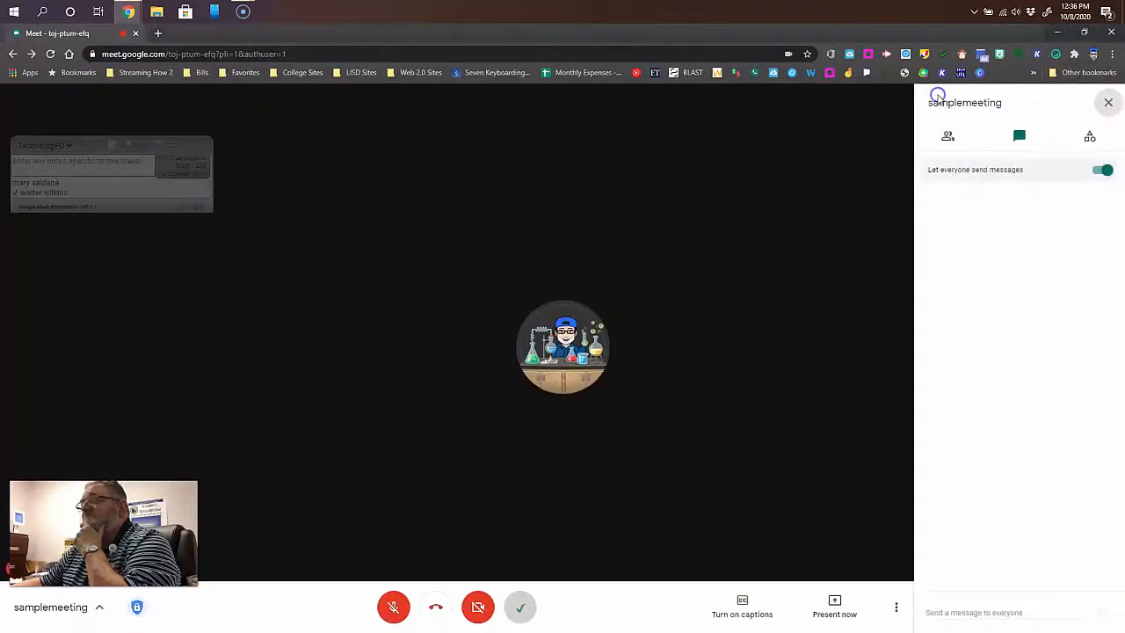
pyautogui.moveTo(132, 8)
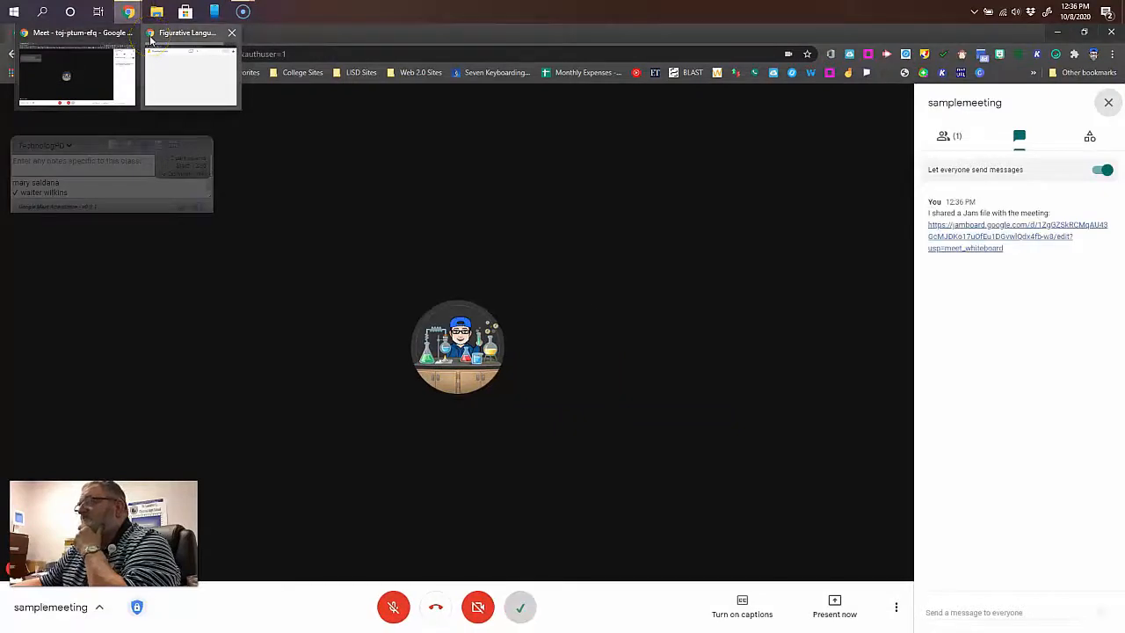
pyautogui.click(160, 72)
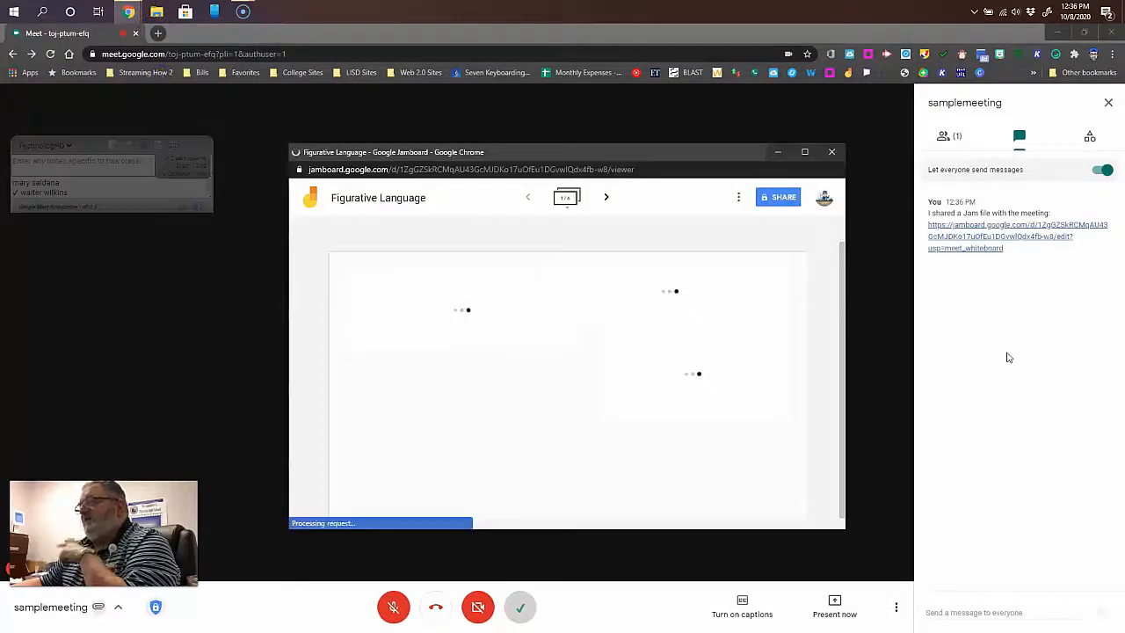
pyautogui.click(997, 327)
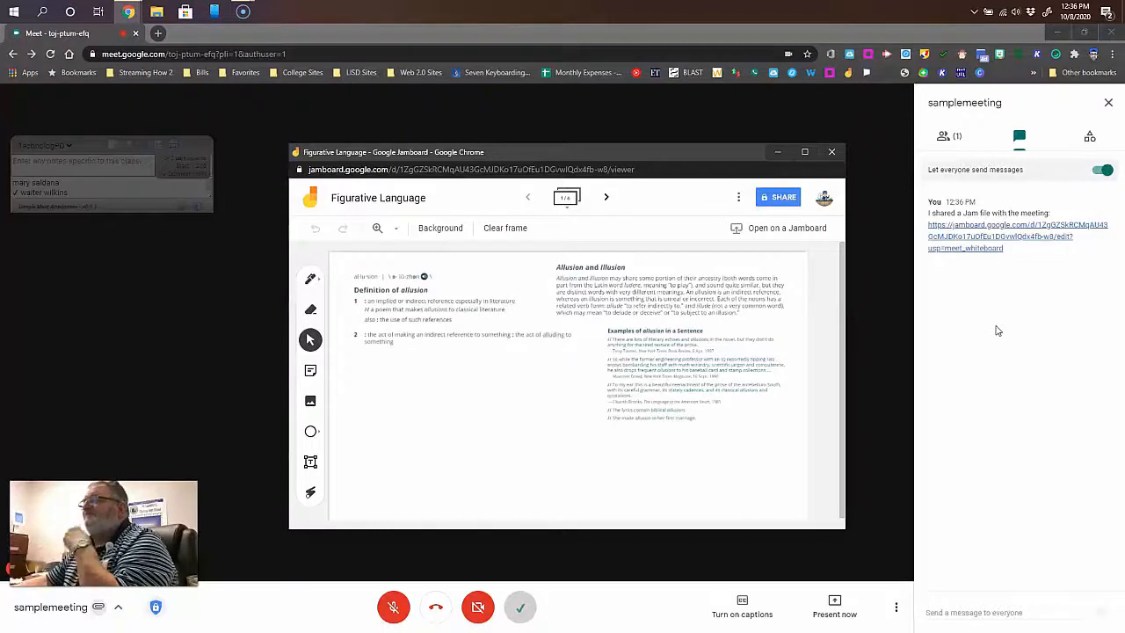
# Step: Change the Figurative Language Jam's link sharing to Laredo Independent School District with Editor access
pyautogui.click(782, 200)
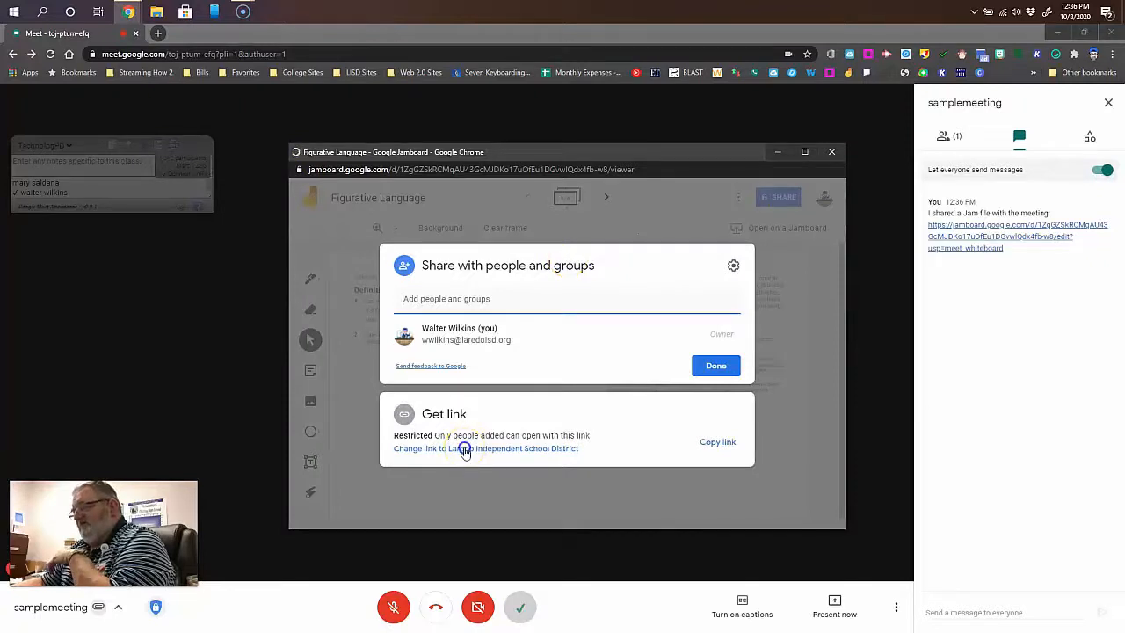
pyautogui.click(464, 450)
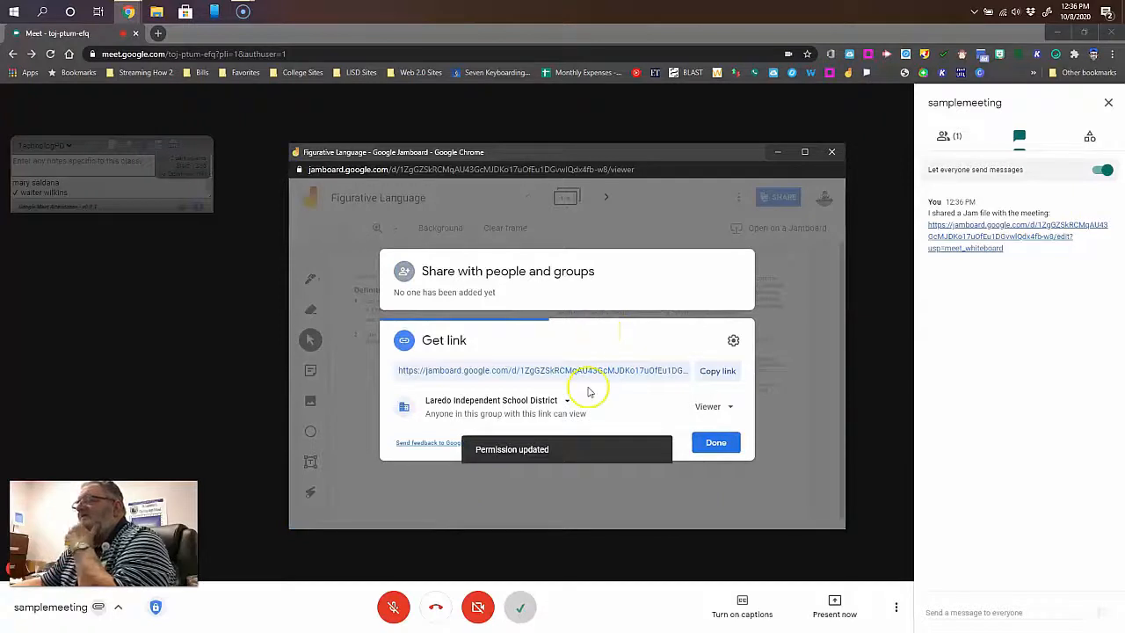
pyautogui.click(708, 407)
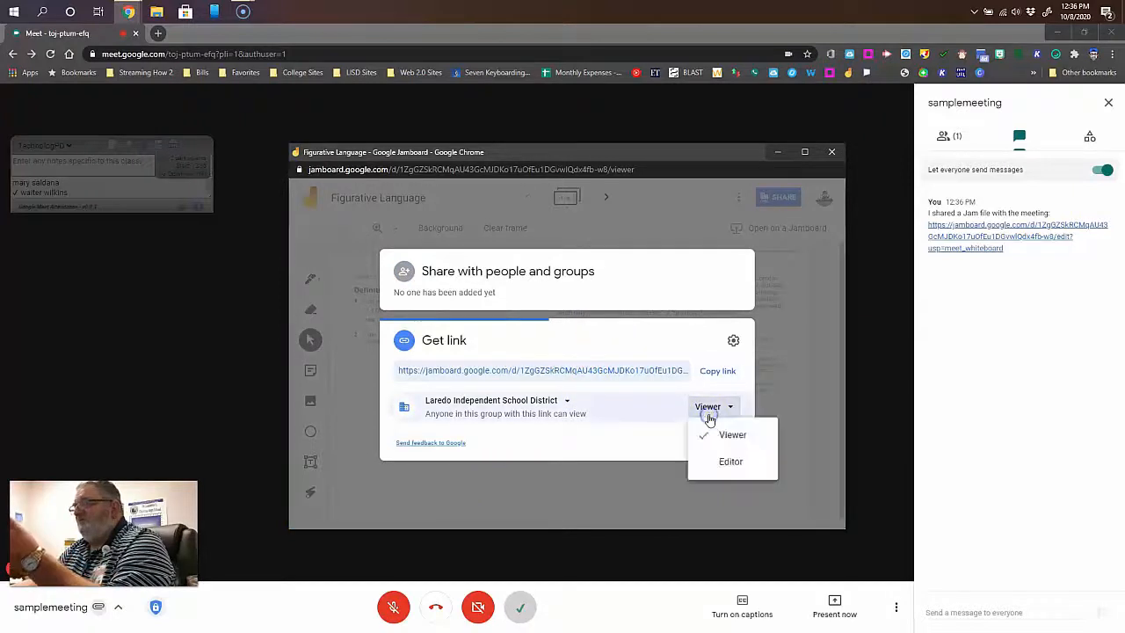
pyautogui.click(711, 463)
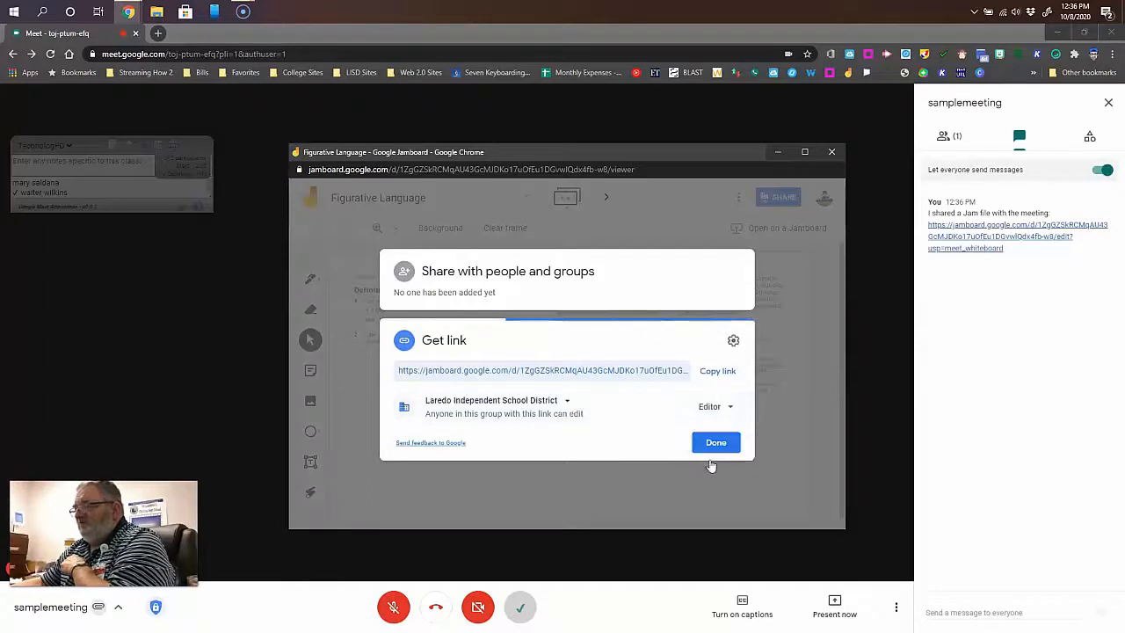
pyautogui.click(717, 444)
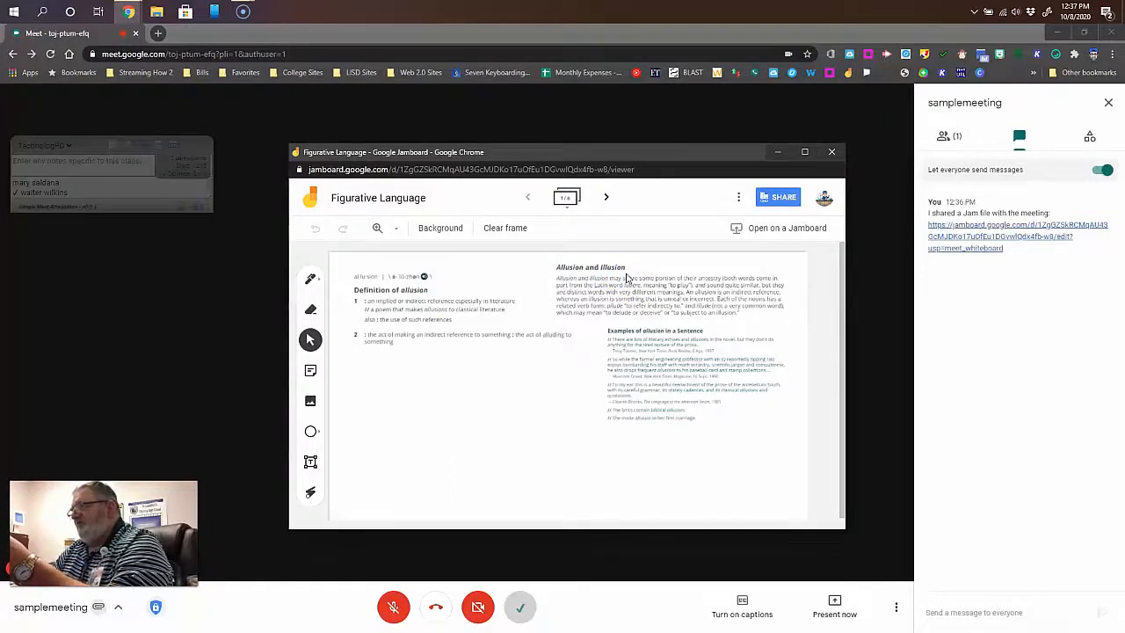
# Step: Set the Figurative Language Jam's district link access to Viewer and finish the sharing settings
pyautogui.click(771, 200)
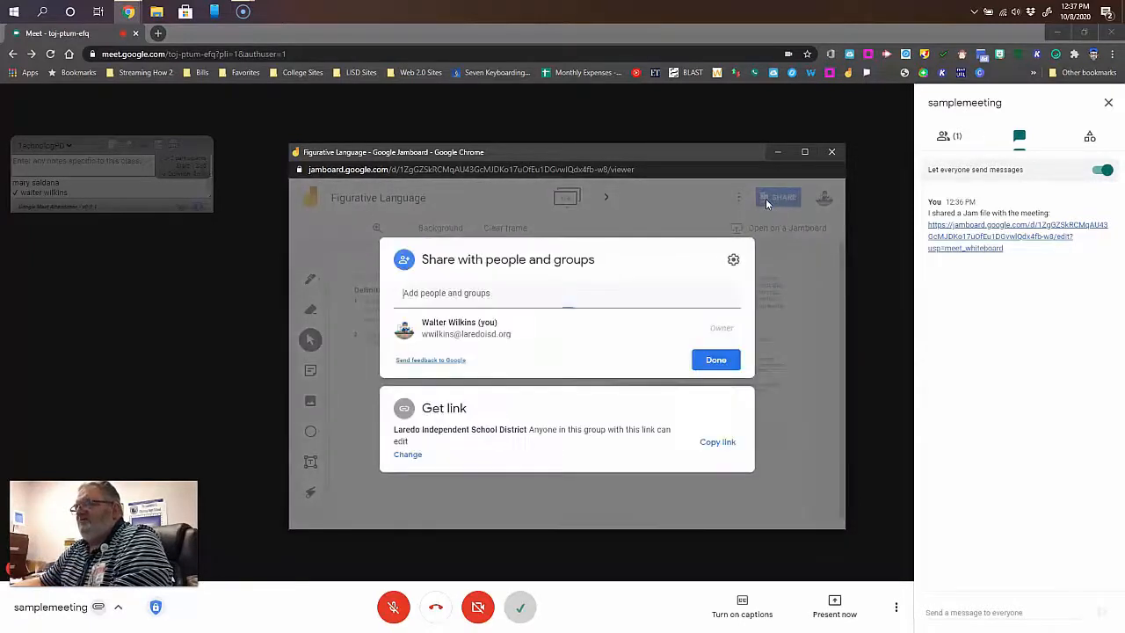
pyautogui.click(407, 454)
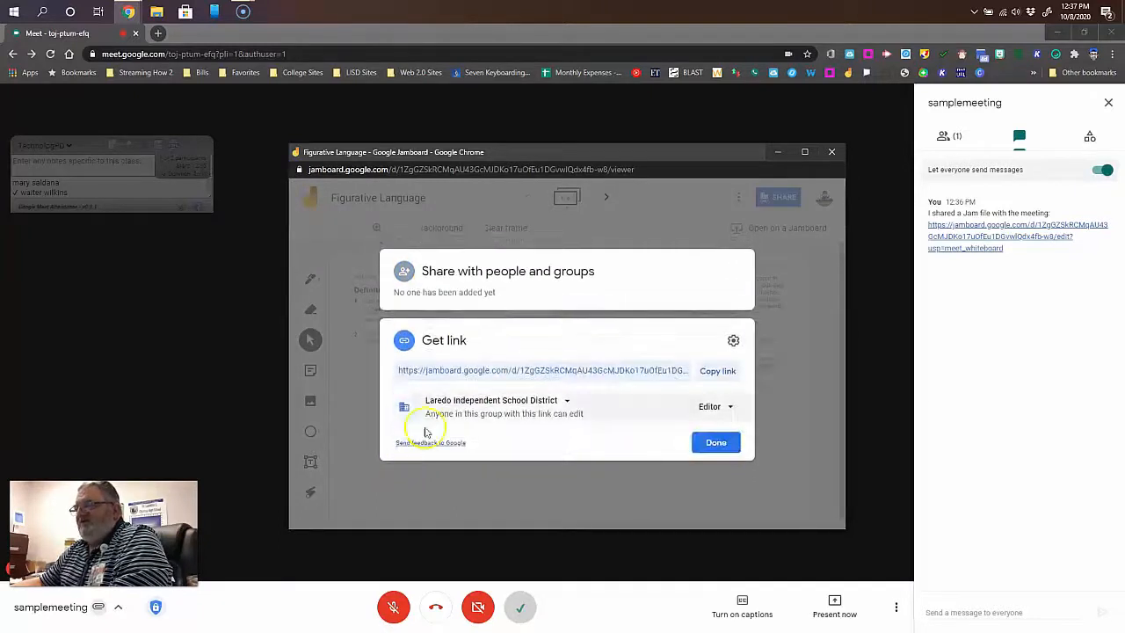
pyautogui.click(711, 406)
pyautogui.click(733, 435)
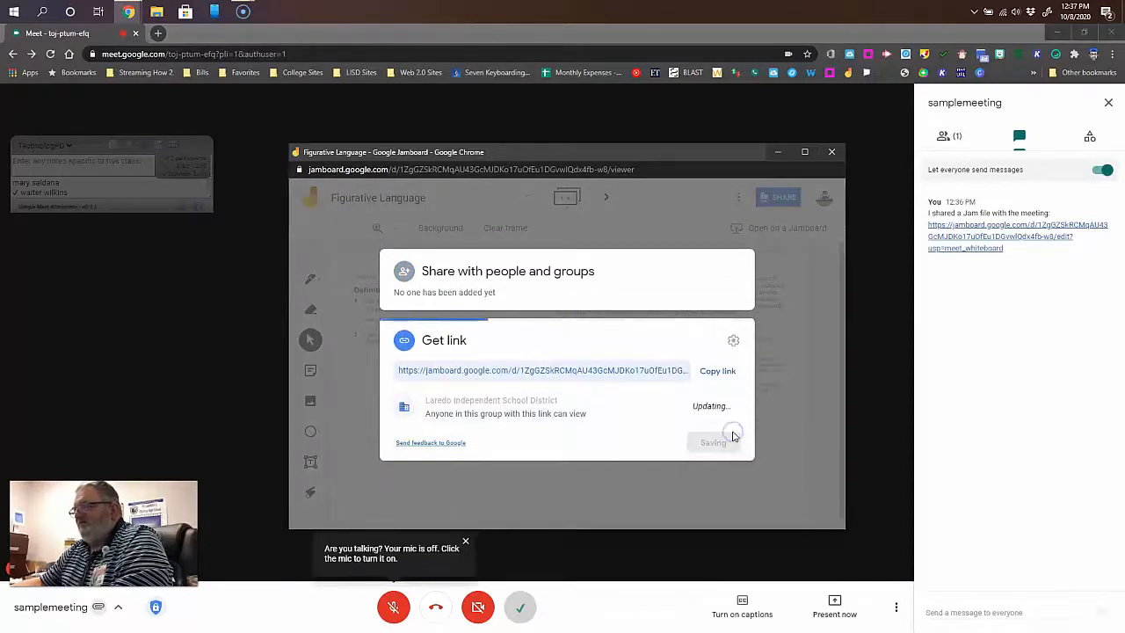
pyautogui.click(714, 442)
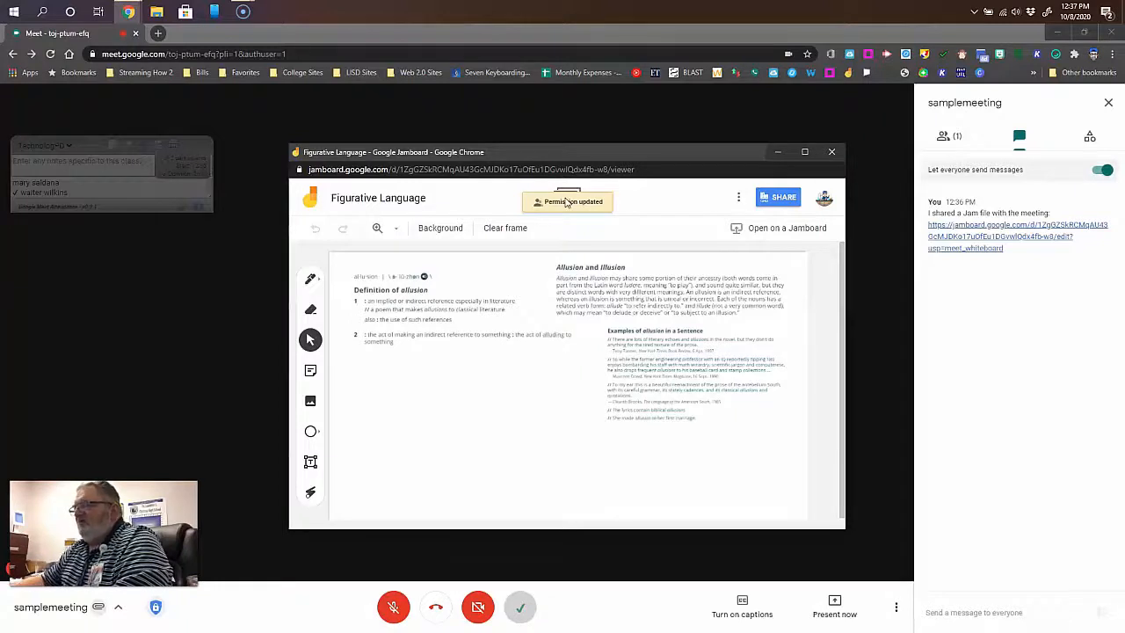
# Step: Present the Figurative Language Jamboard as a Chrome tab in the meeting, with audio shared
pyautogui.click(837, 606)
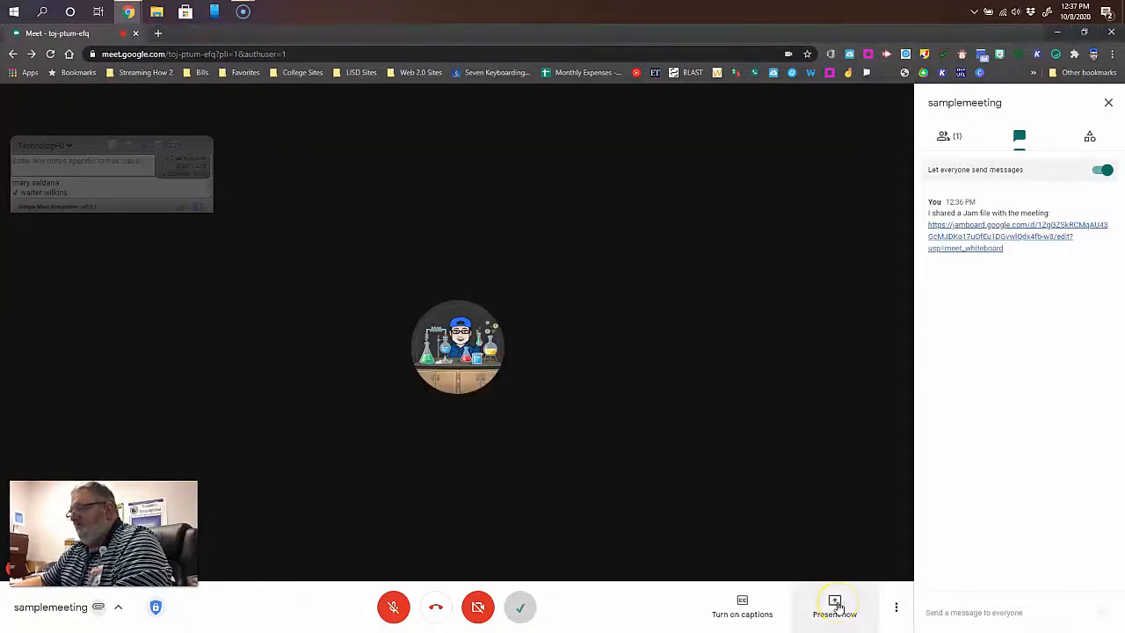
pyautogui.click(837, 606)
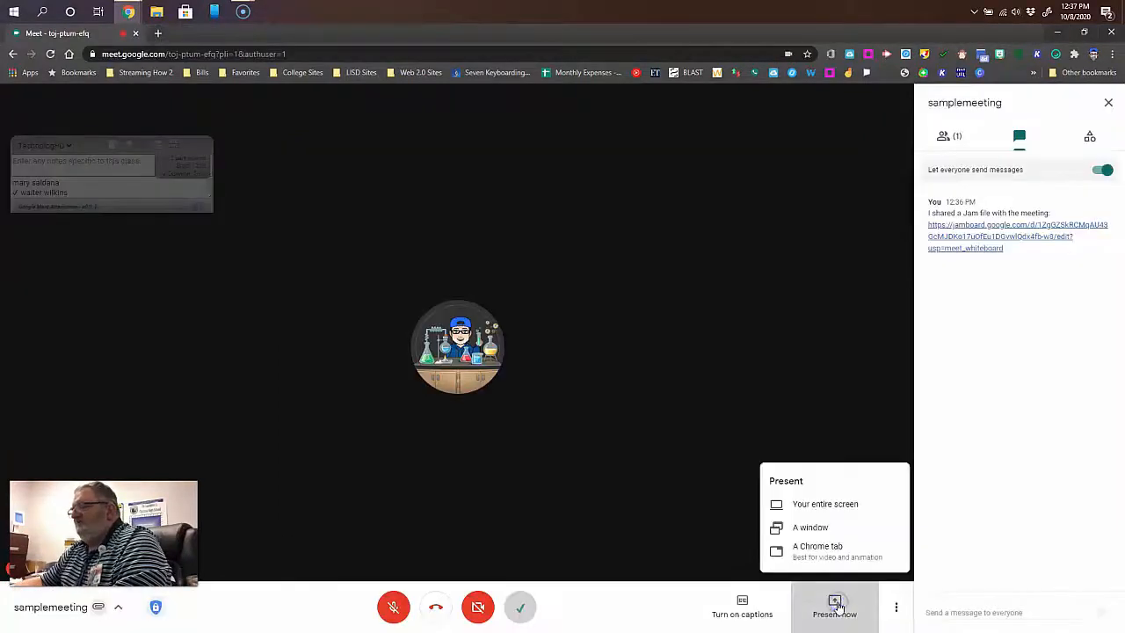
pyautogui.click(817, 548)
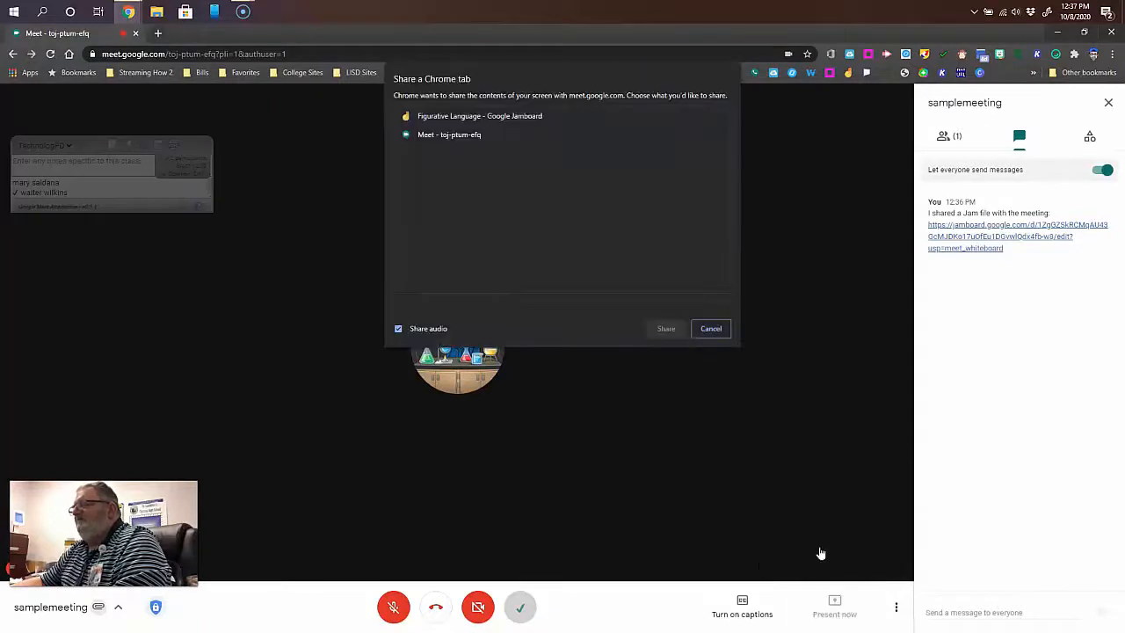
pyautogui.click(421, 116)
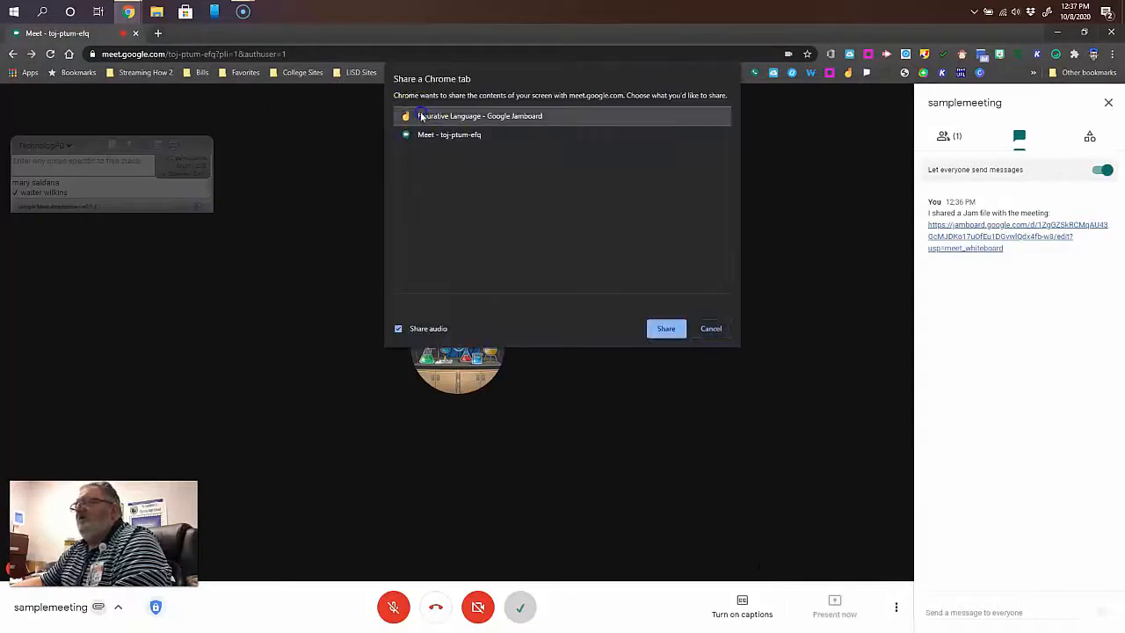
pyautogui.click(652, 328)
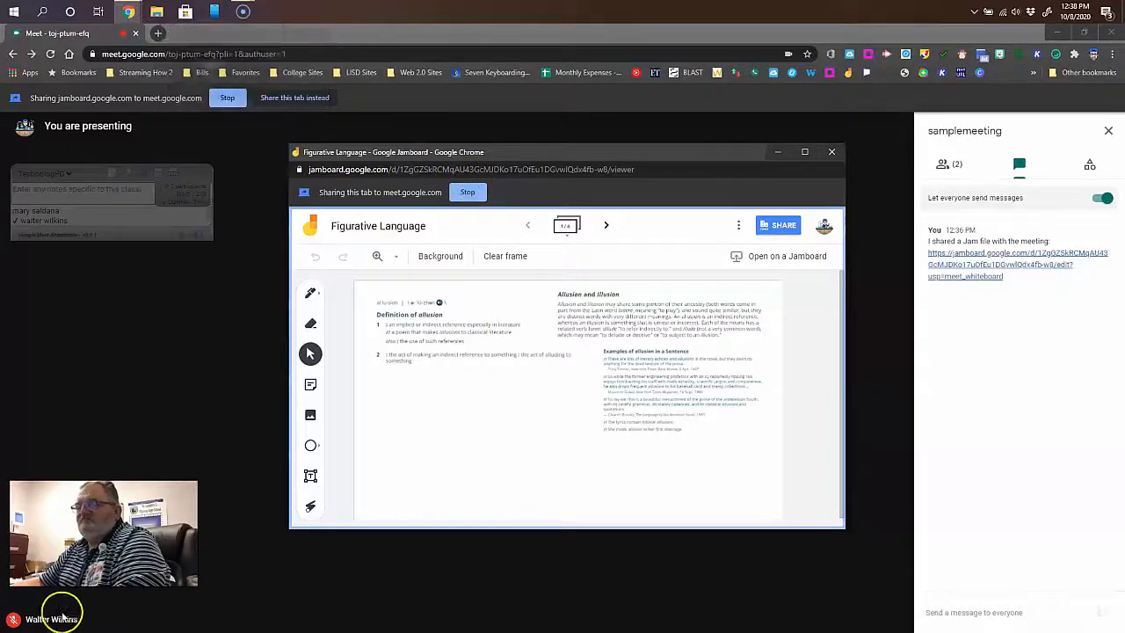
pyautogui.moveTo(25, 620)
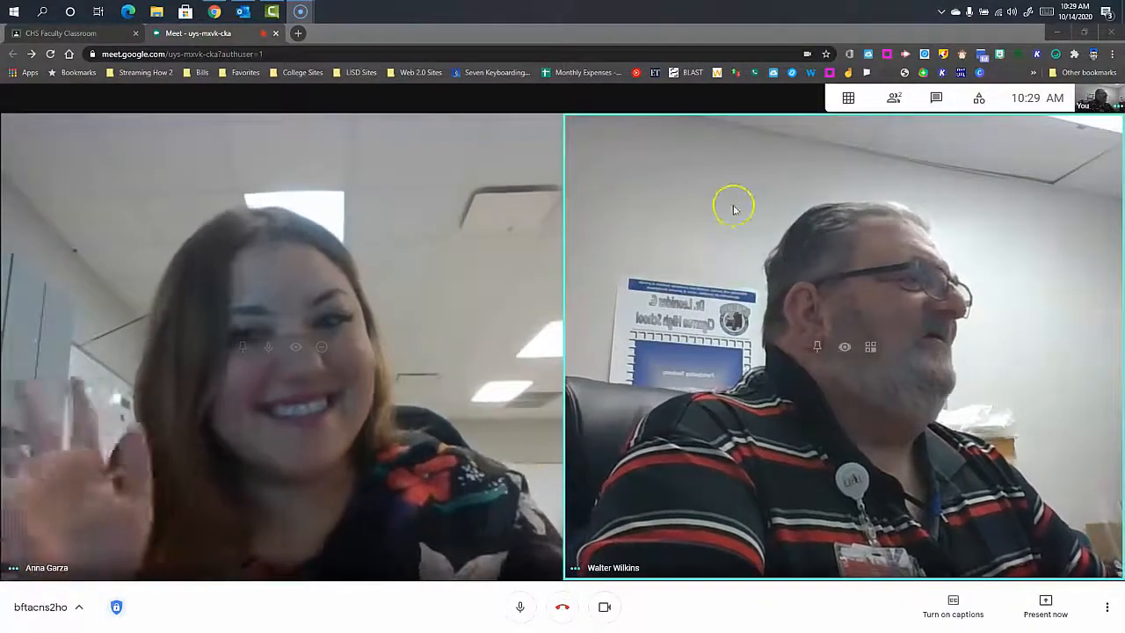
# Step: Start a new poll in the meeting with the question "What color is the sky"
pyautogui.click(978, 102)
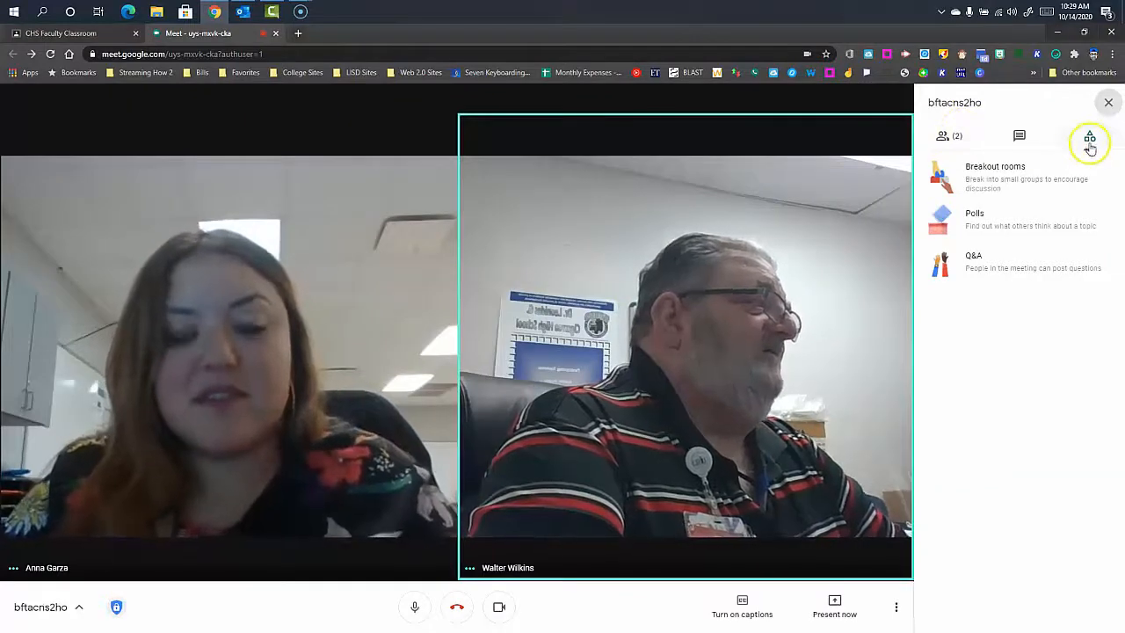
pyautogui.click(1000, 225)
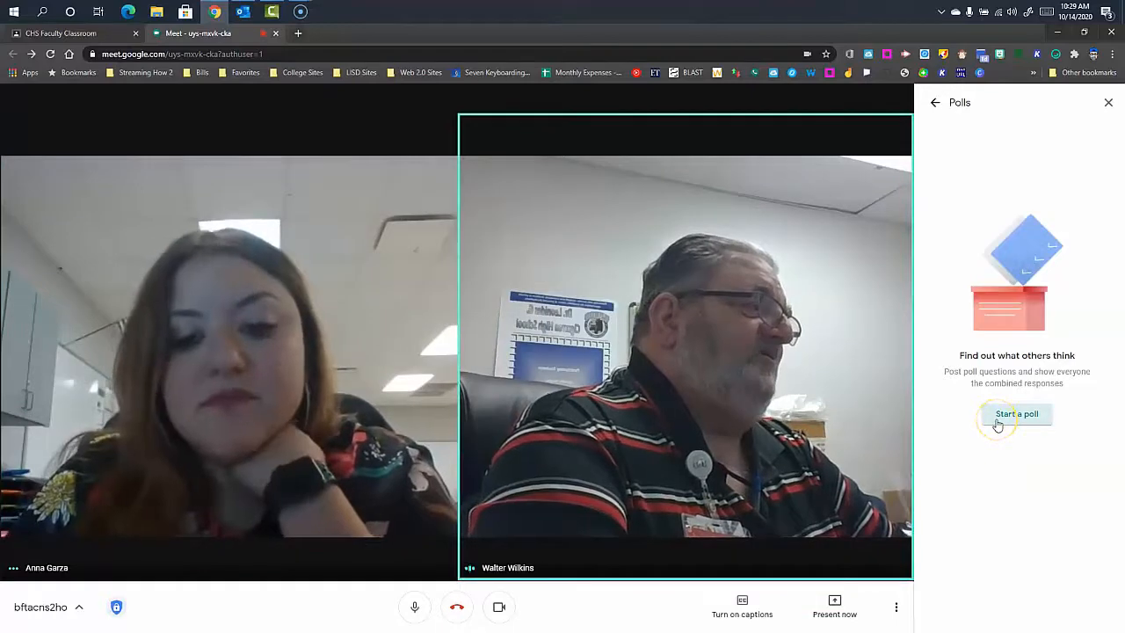
pyautogui.click(997, 423)
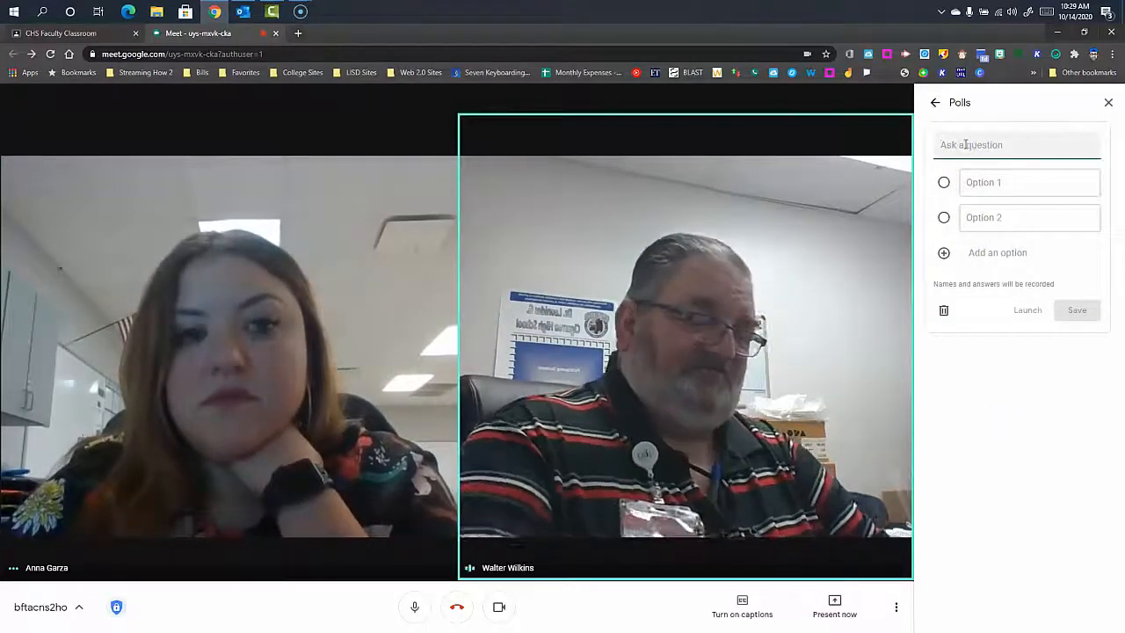
pyautogui.write('What')
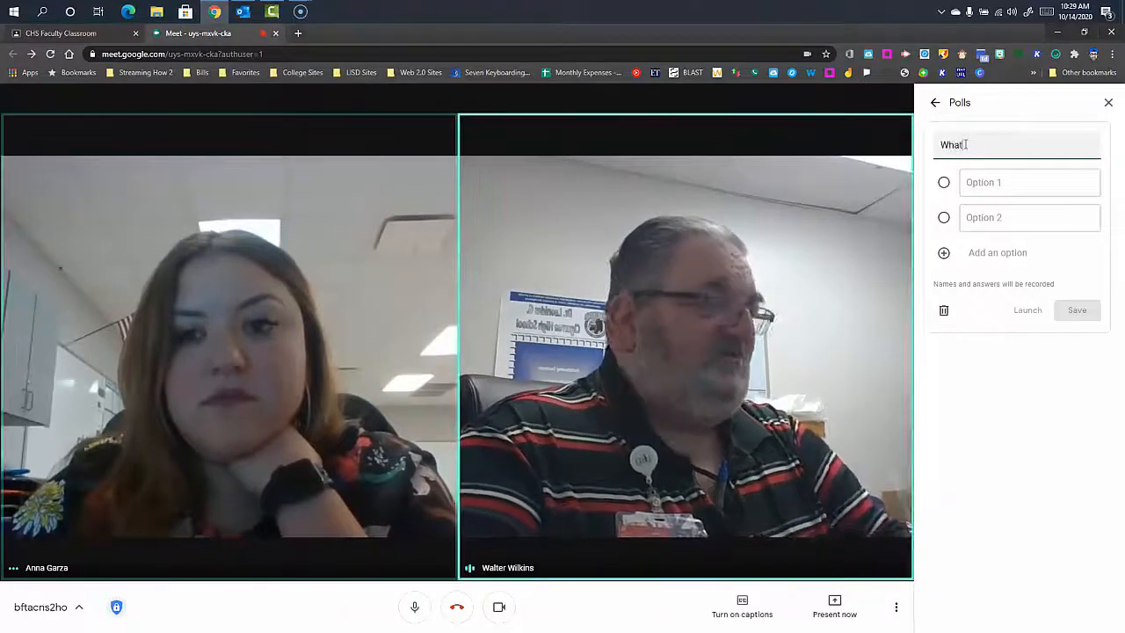
pyautogui.write(' col')
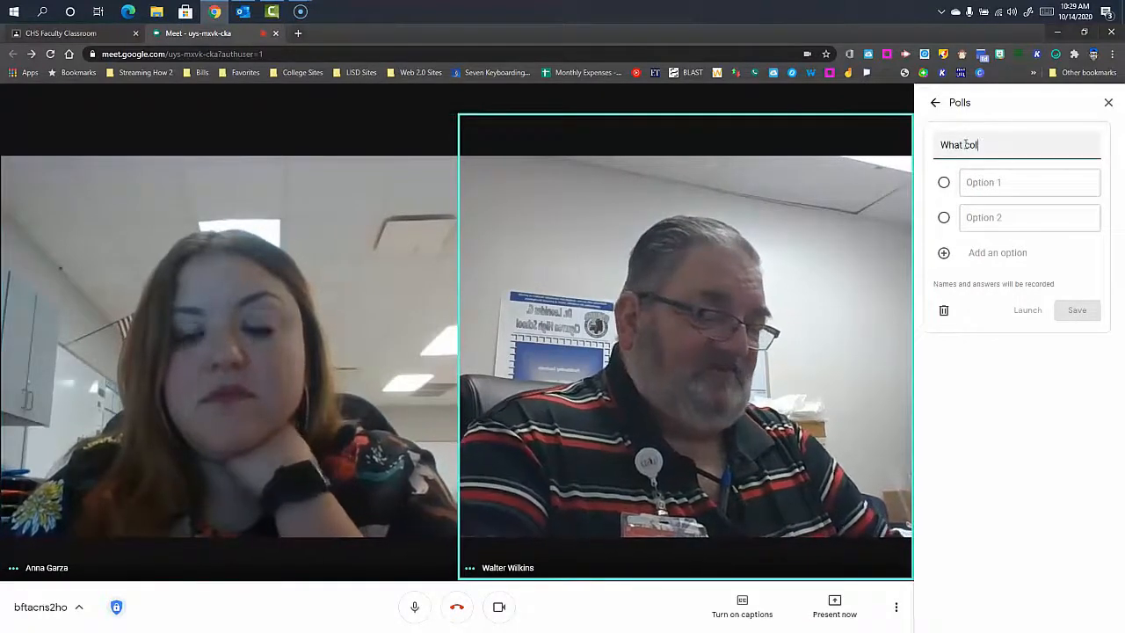
pyautogui.write('or os the ')
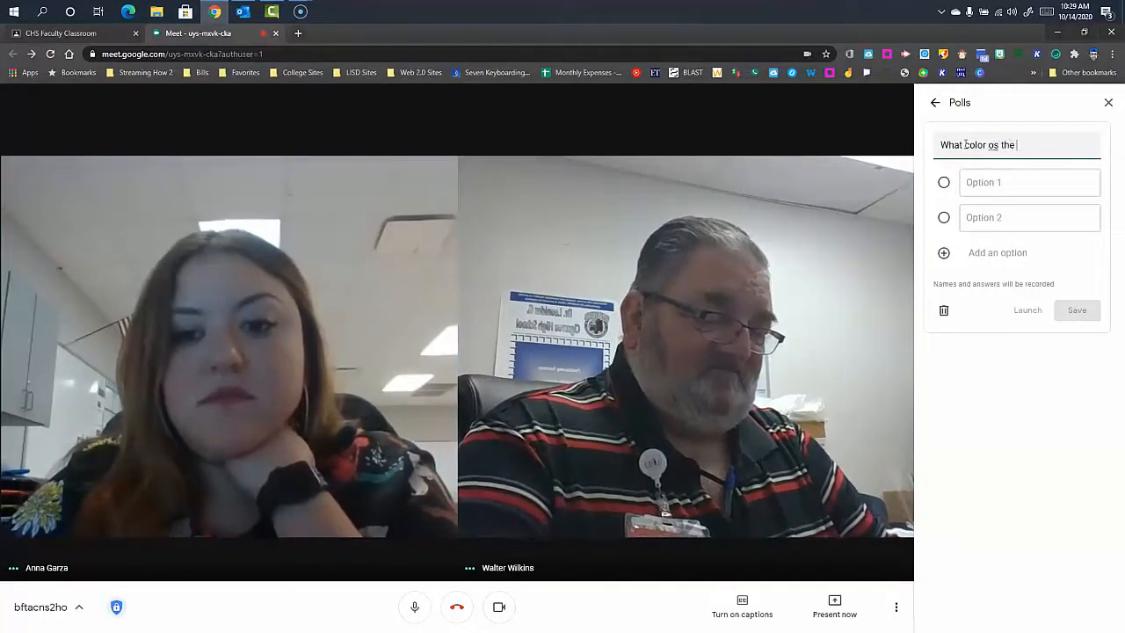
pyautogui.write('sky')
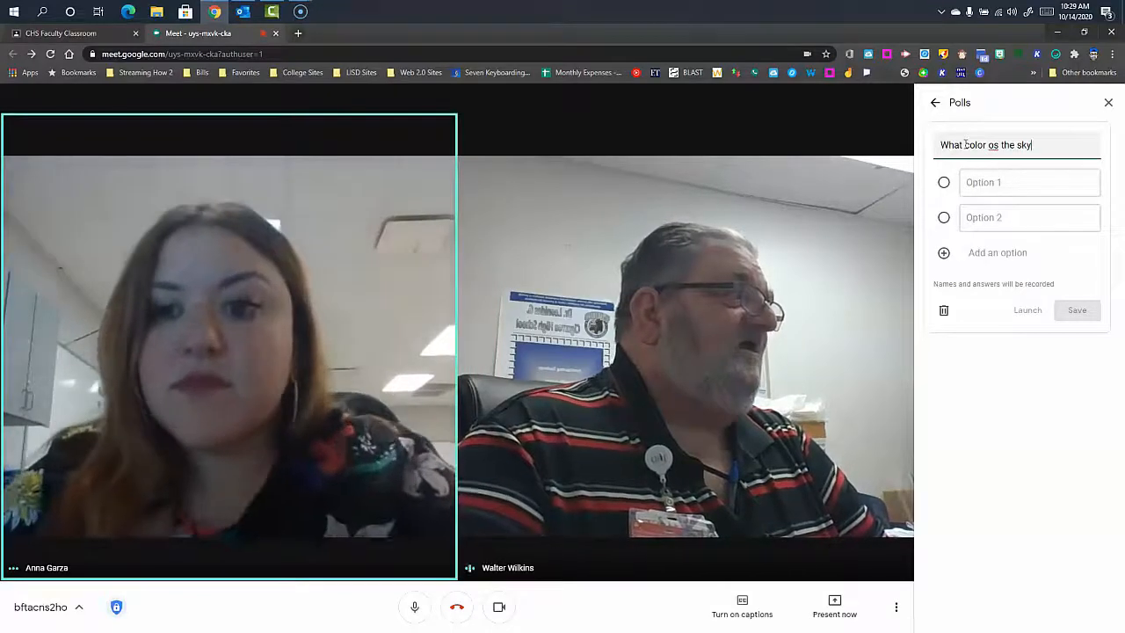
pyautogui.press('Left')
pyautogui.press('Left')
pyautogui.press('Left')
pyautogui.press('Left')
pyautogui.press('Left')
pyautogui.press('Left')
pyautogui.press('Left')
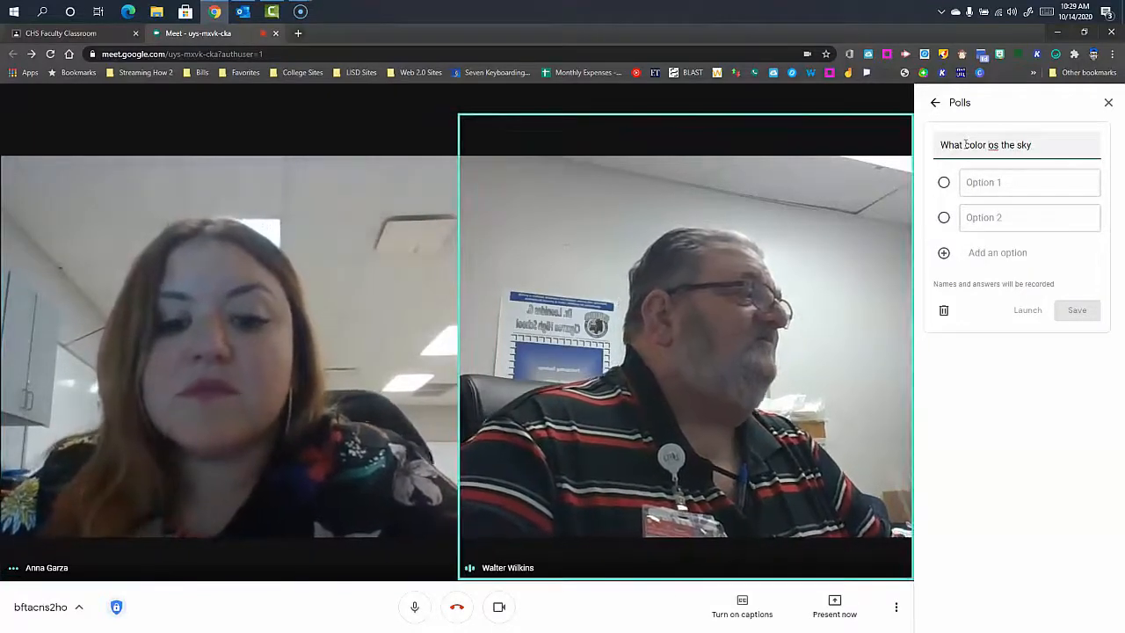
pyautogui.write('i')
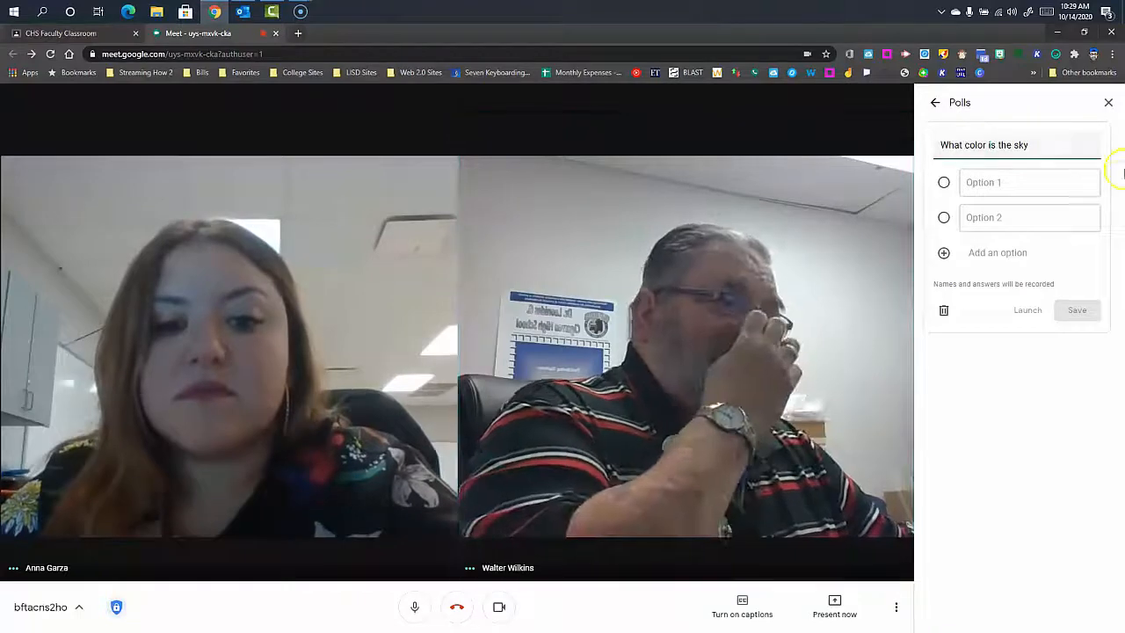
# Step: Give the sky color poll the answer options Blue, green and Red, and launch it
pyautogui.click(969, 184)
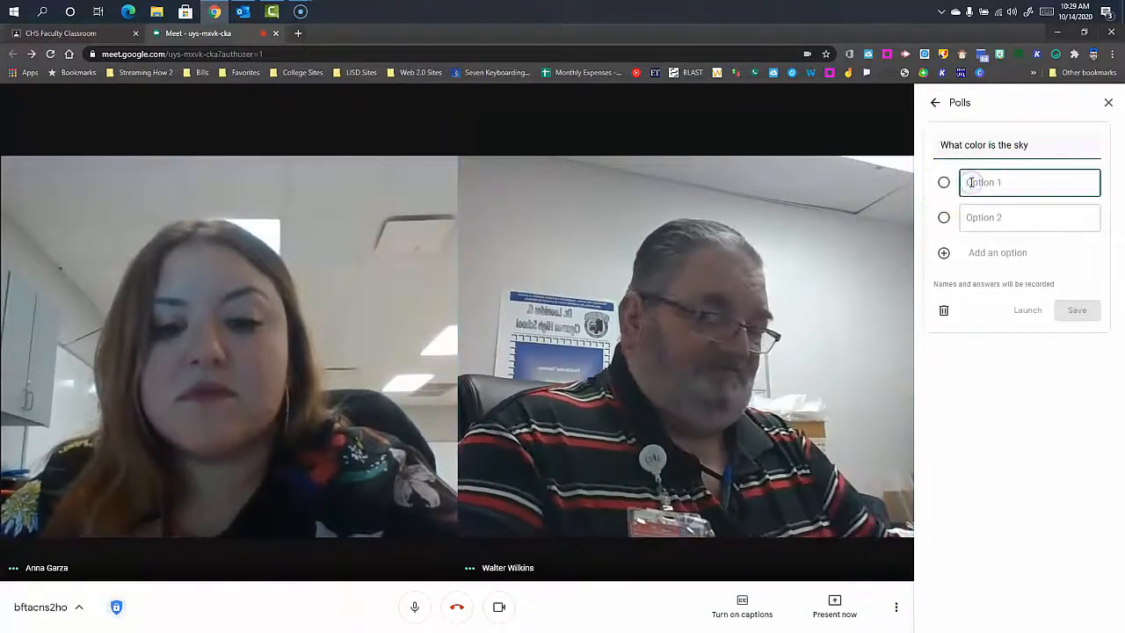
pyautogui.press('Tab')
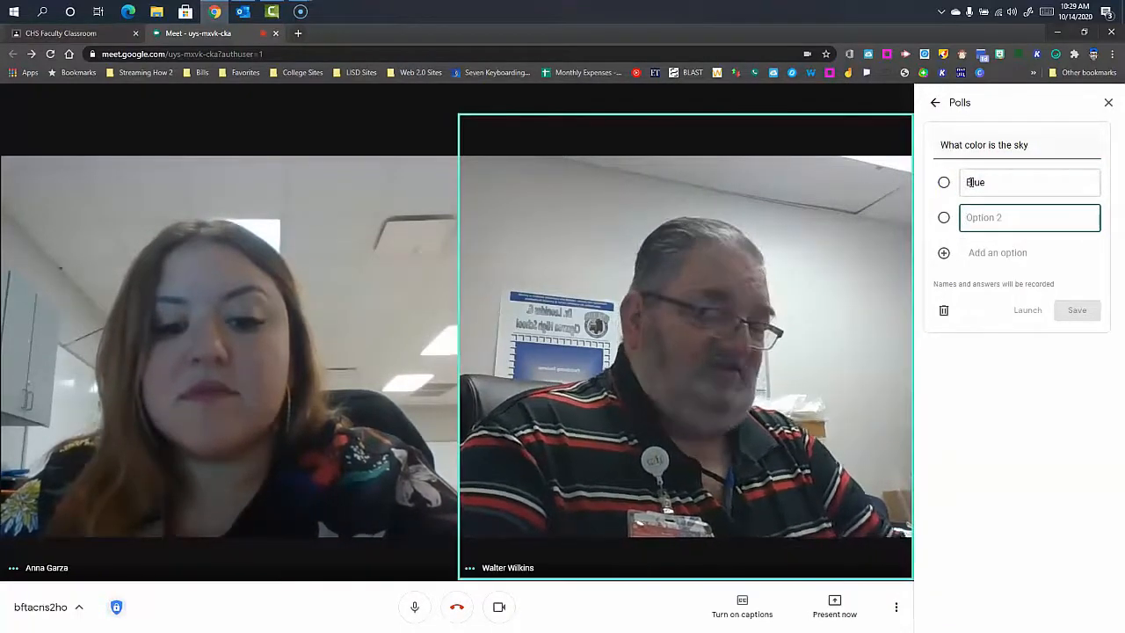
pyautogui.write('G')
pyautogui.press('Tab')
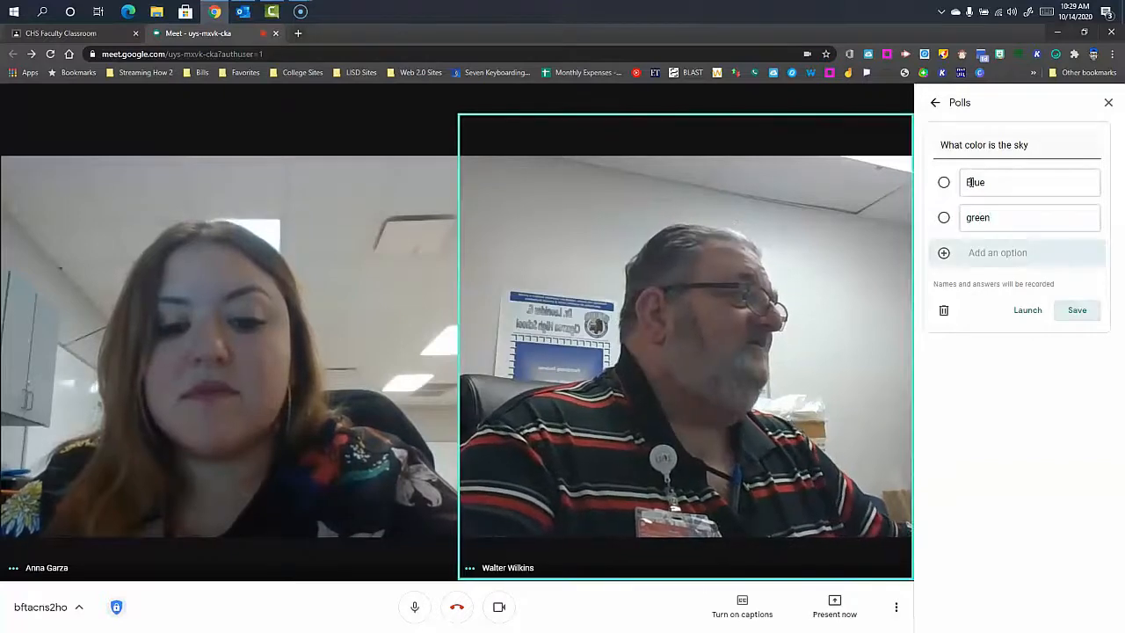
pyautogui.click(992, 253)
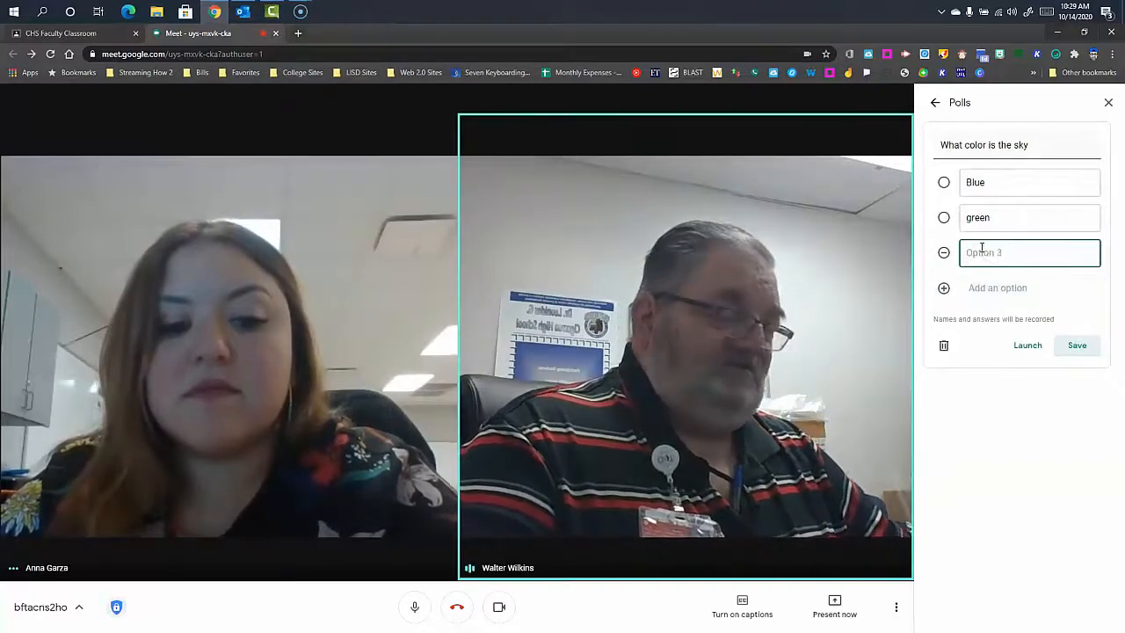
pyautogui.write('Red')
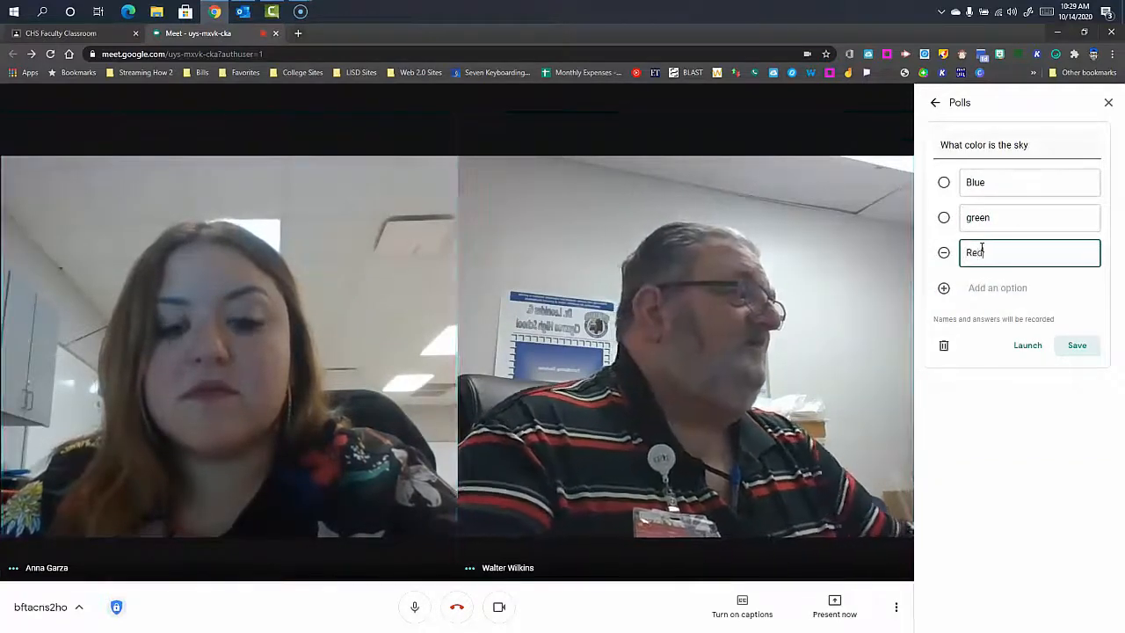
pyautogui.click(1027, 346)
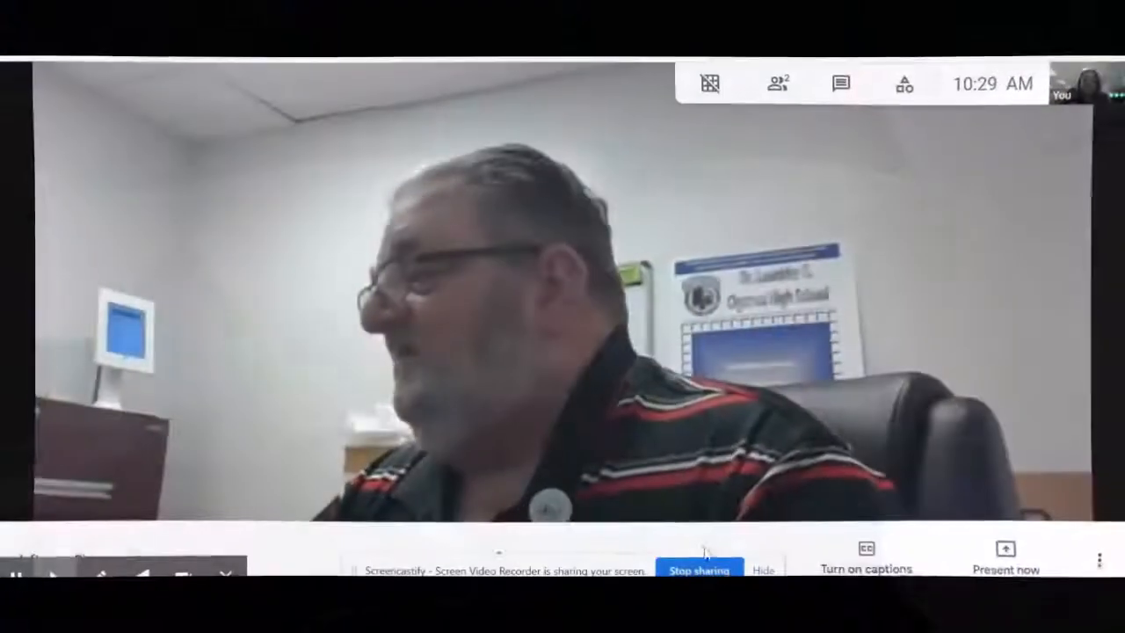
# Step: In the participant's meeting, move the screen-sharing notice off the call controls, and mute and unmute the microphone
pyautogui.moveTo(703, 552); pyautogui.dragTo(418, 330)
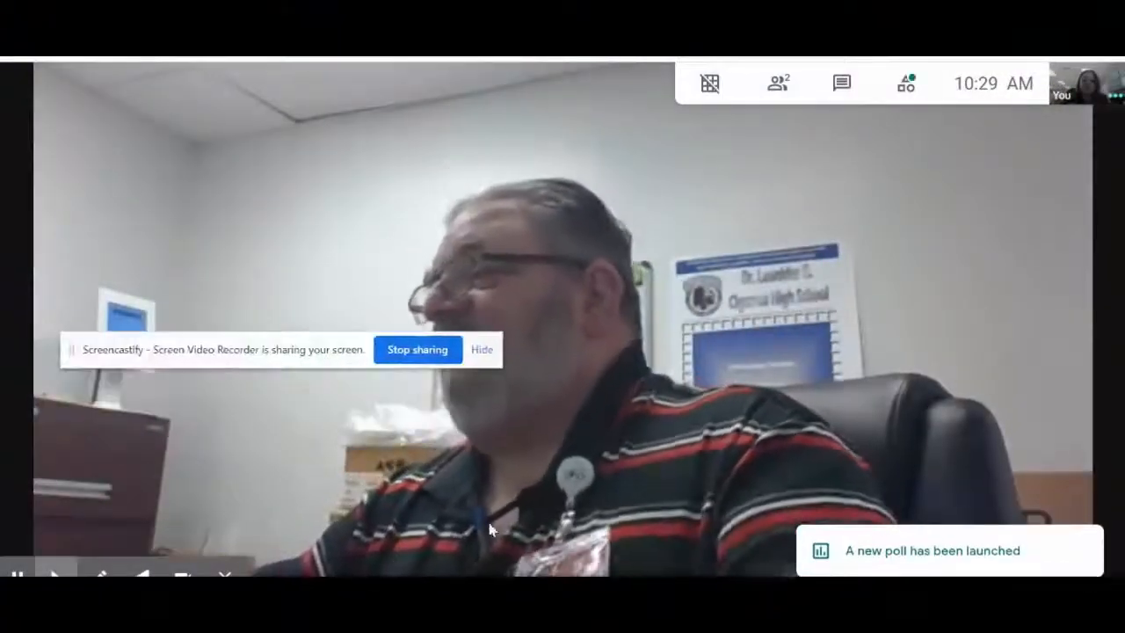
pyautogui.click(498, 563)
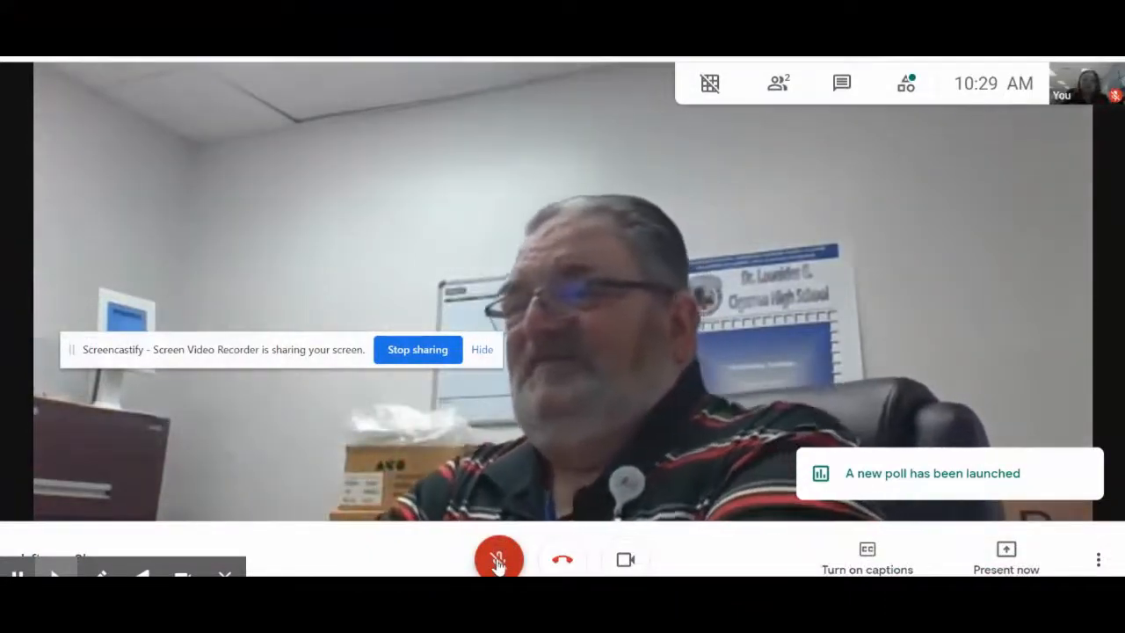
pyautogui.click(499, 562)
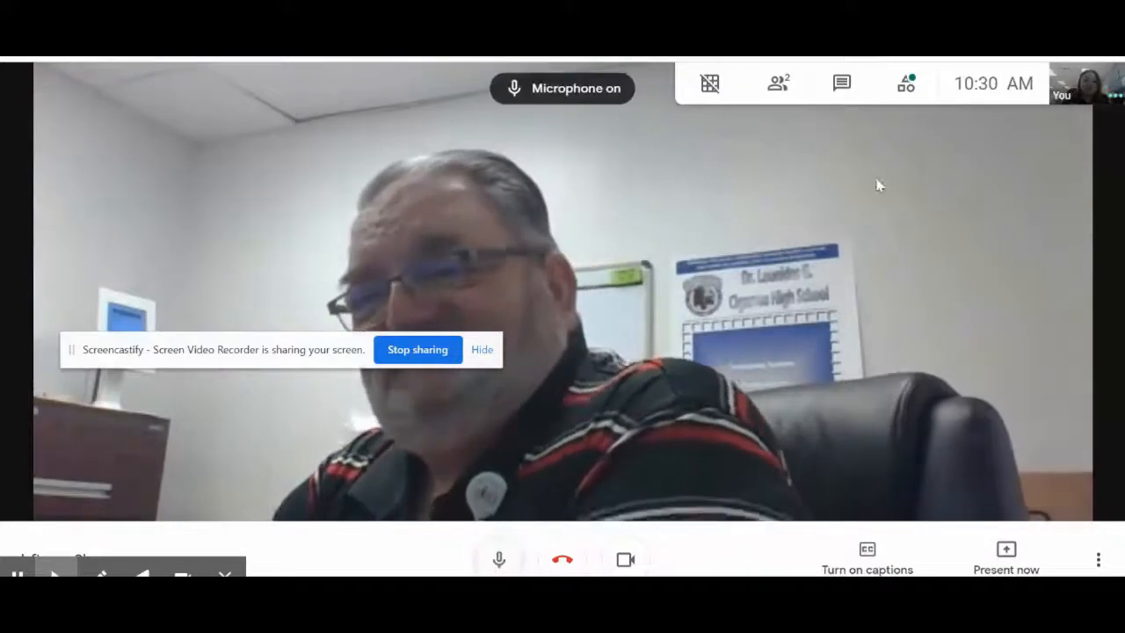
# Step: Open the launched poll from the participant's meeting activities
pyautogui.click(910, 85)
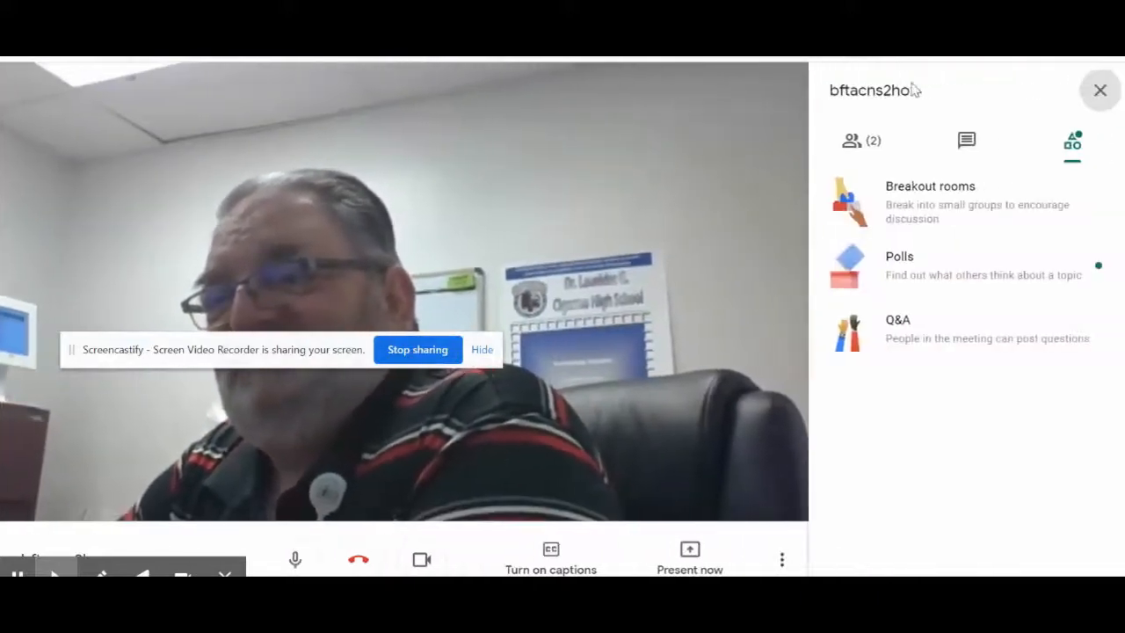
pyautogui.click(964, 149)
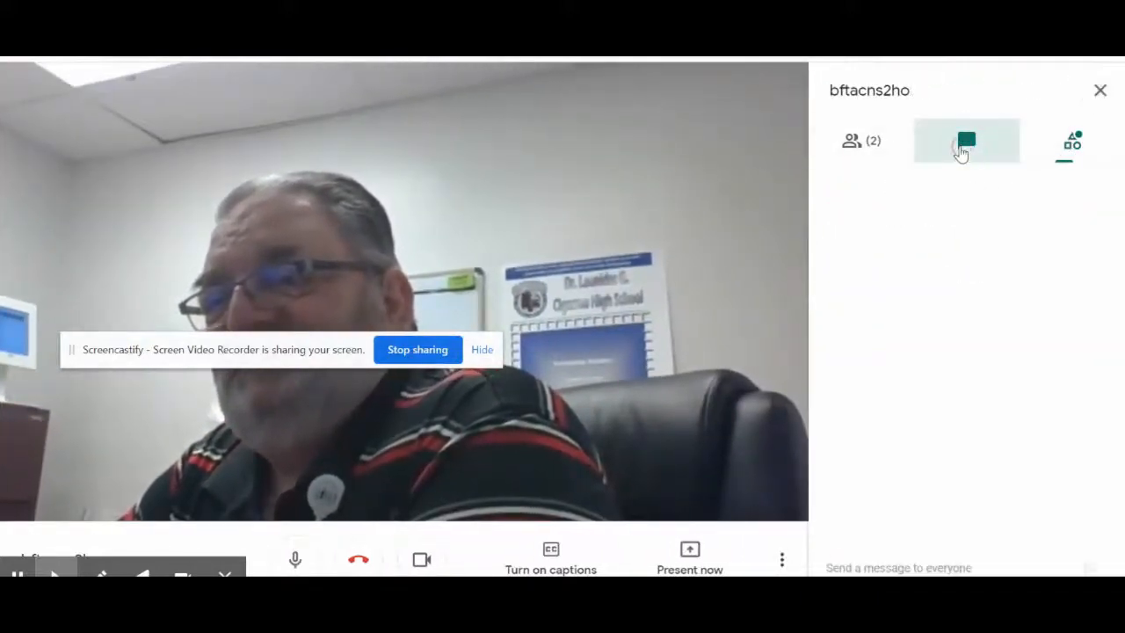
pyautogui.click(1072, 143)
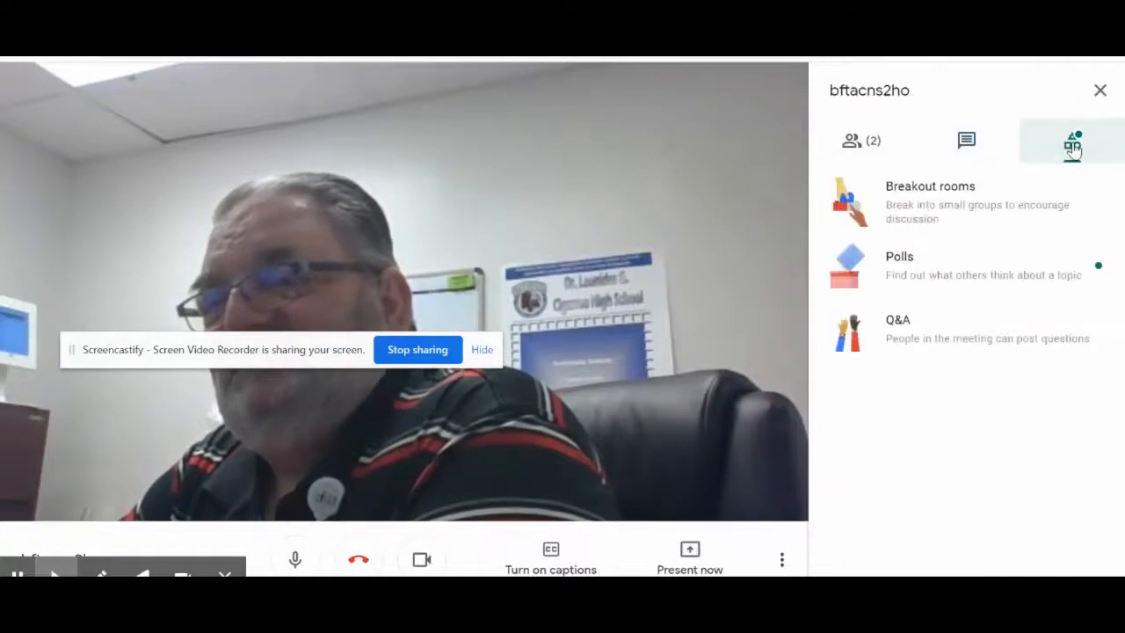
pyautogui.click(1028, 276)
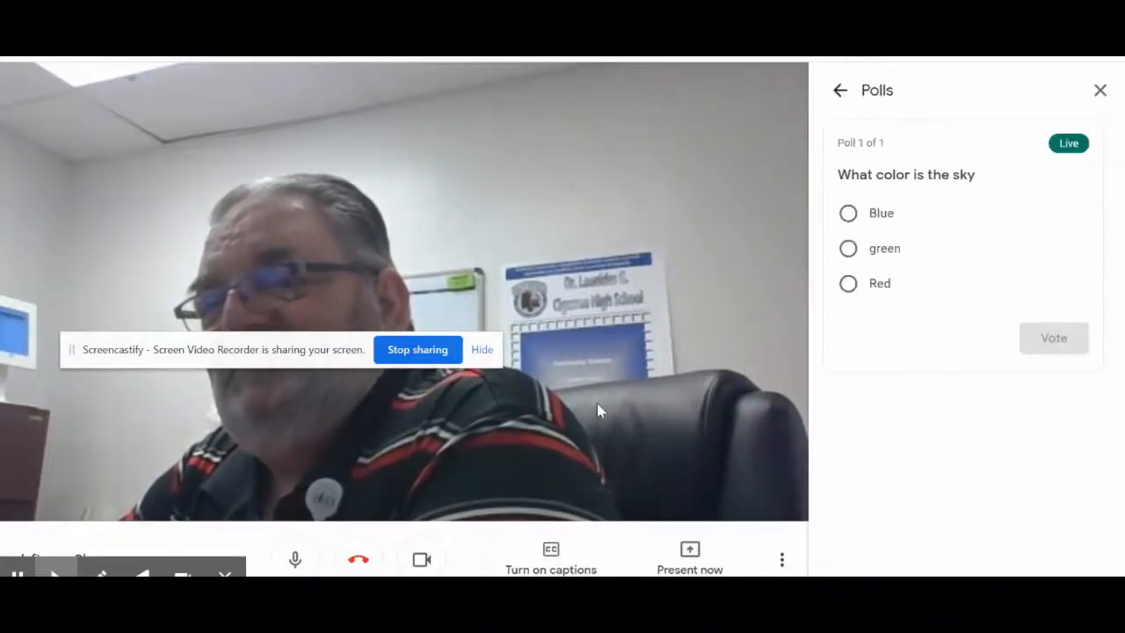
# Step: Briefly mute and unmute the participant's microphone, and submit a vote for Blue in the poll
pyautogui.click(294, 560)
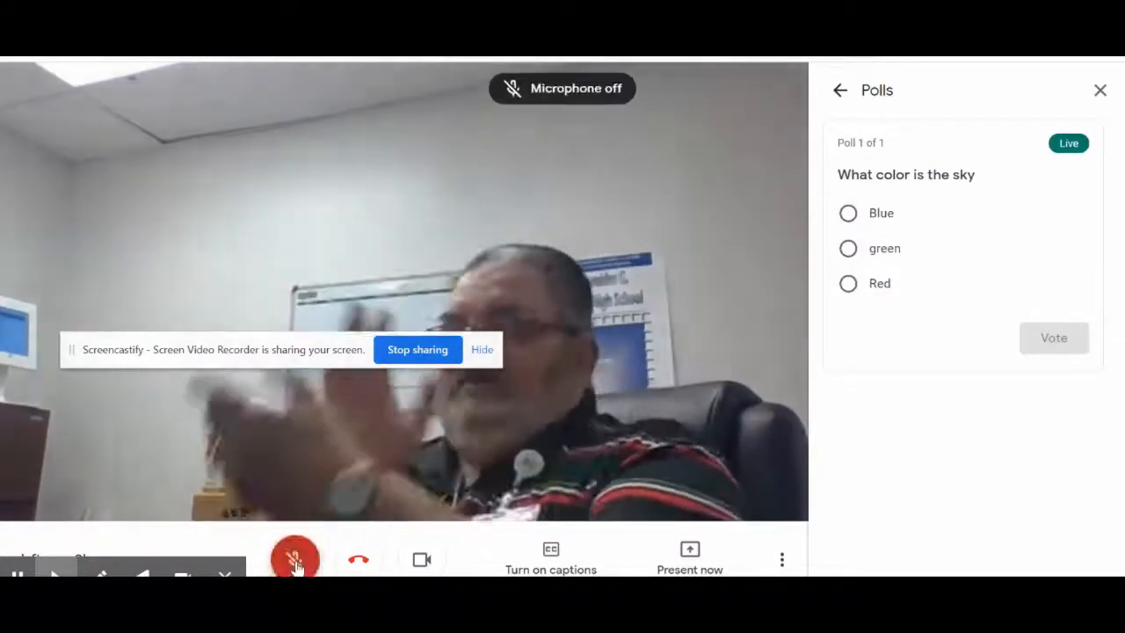
pyautogui.click(295, 562)
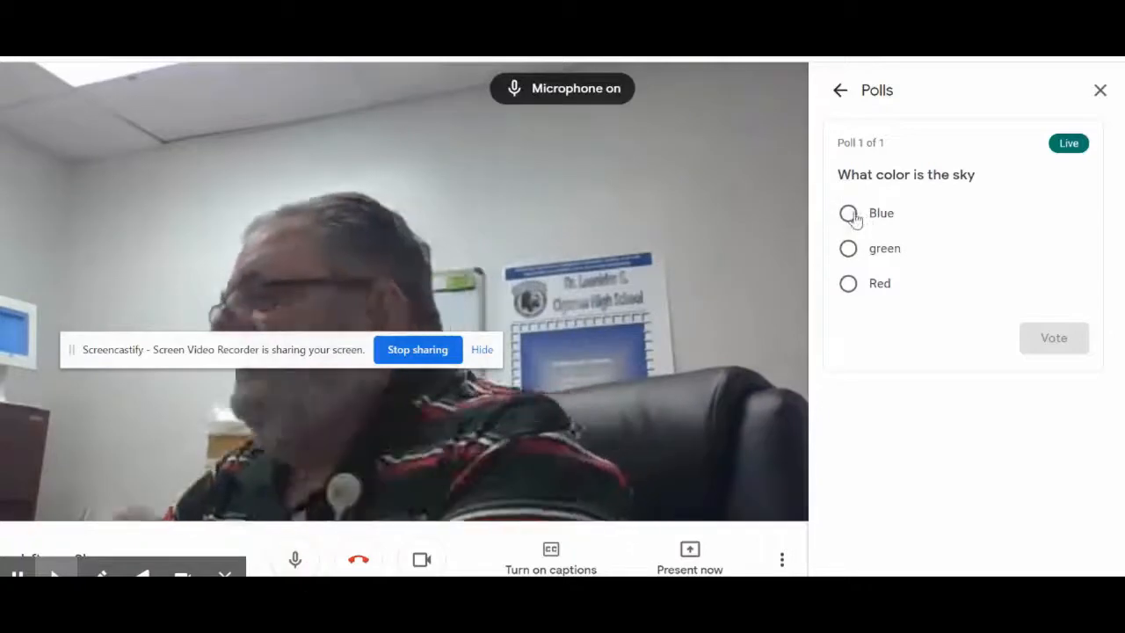
pyautogui.click(849, 215)
pyautogui.click(1055, 344)
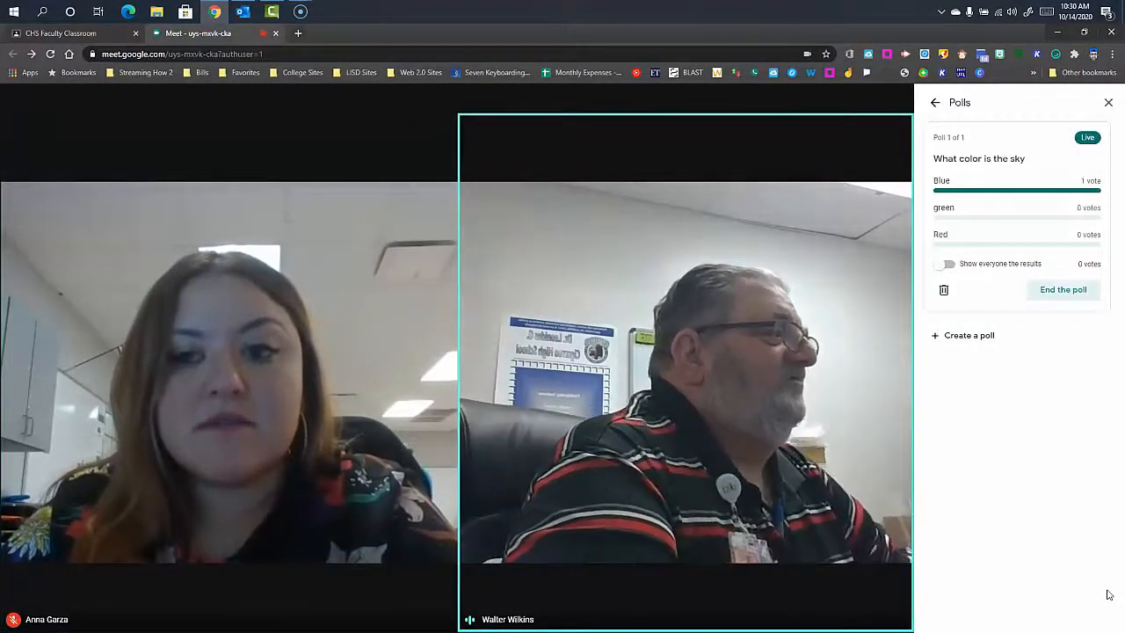
# Step: As the host, show everyone the results of the sky color poll and end the poll
pyautogui.click(947, 263)
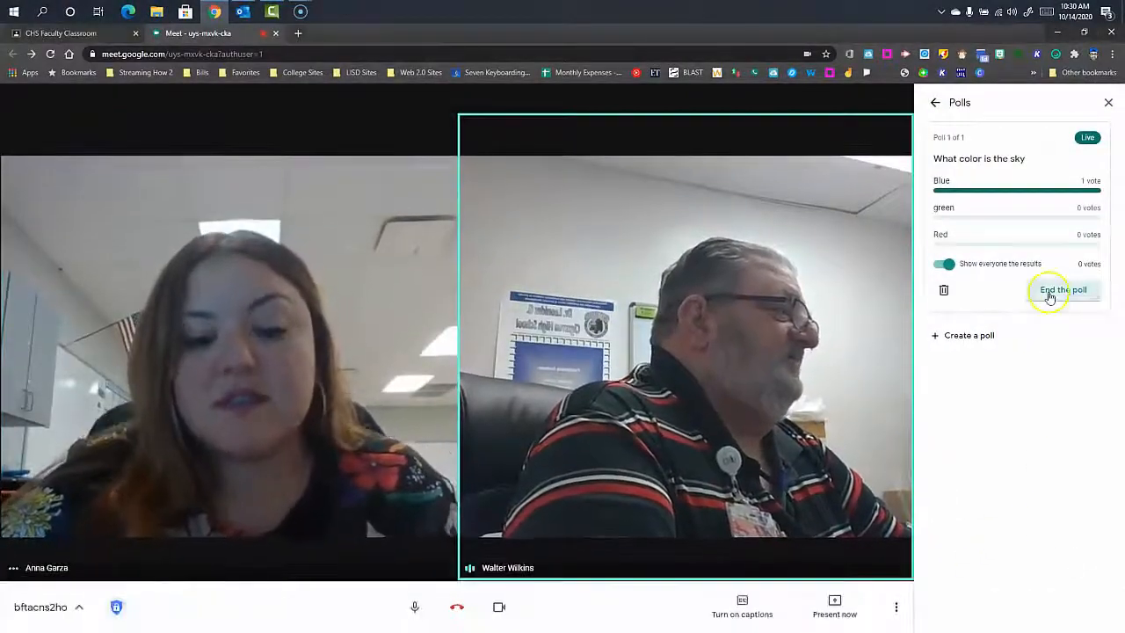
pyautogui.click(1049, 292)
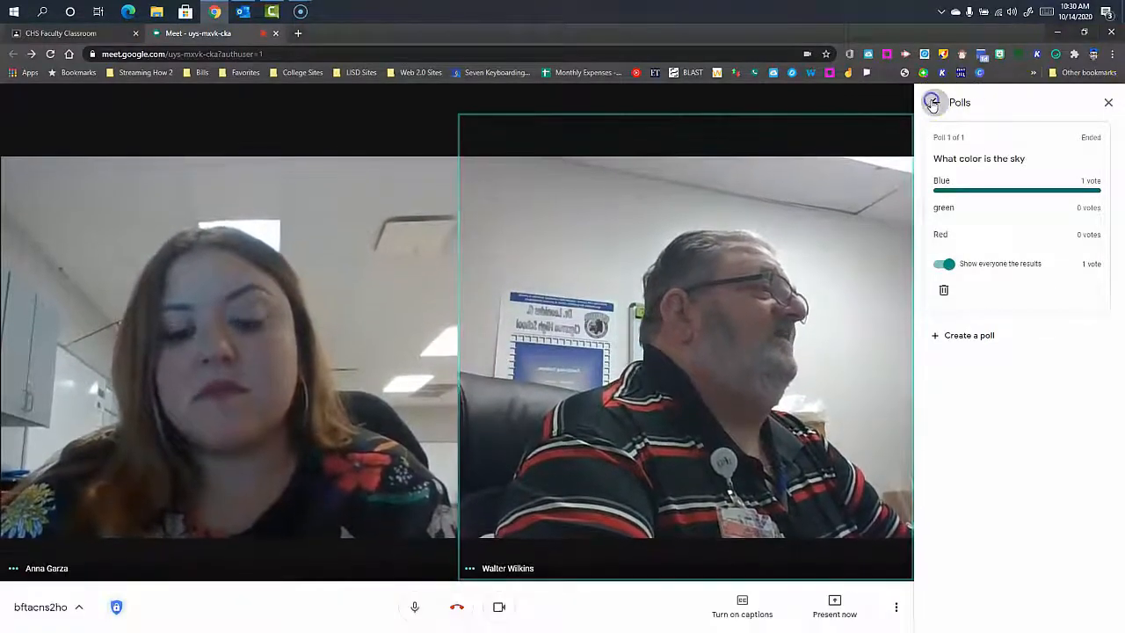
# Step: Leave the polls and turn on Q&A for the meeting
pyautogui.click(936, 103)
pyautogui.click(1030, 270)
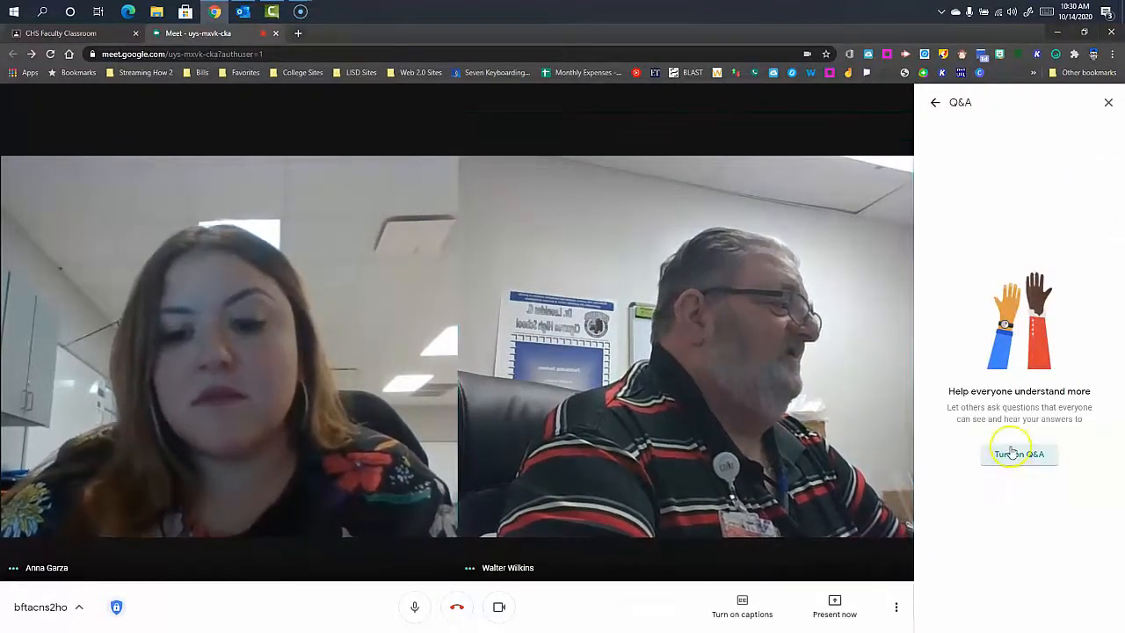
pyautogui.click(1014, 456)
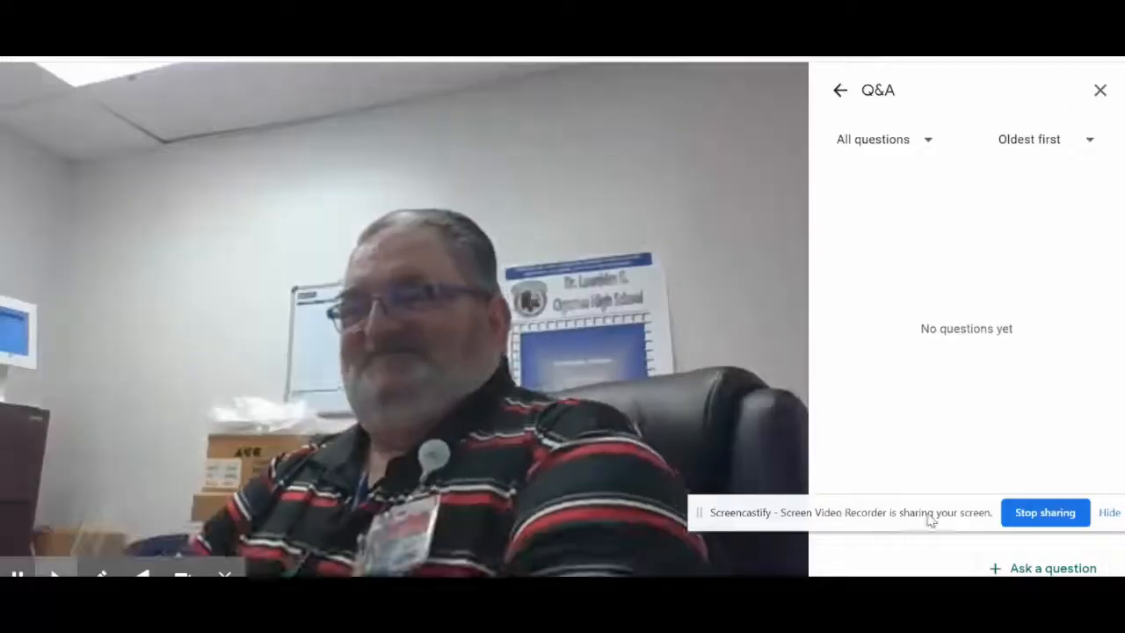
# Step: As the participant, clear the screen-sharing notice out of the way and post the question "Hi! How are you today?" in Q&A
pyautogui.moveTo(929, 515); pyautogui.dragTo(666, 379)
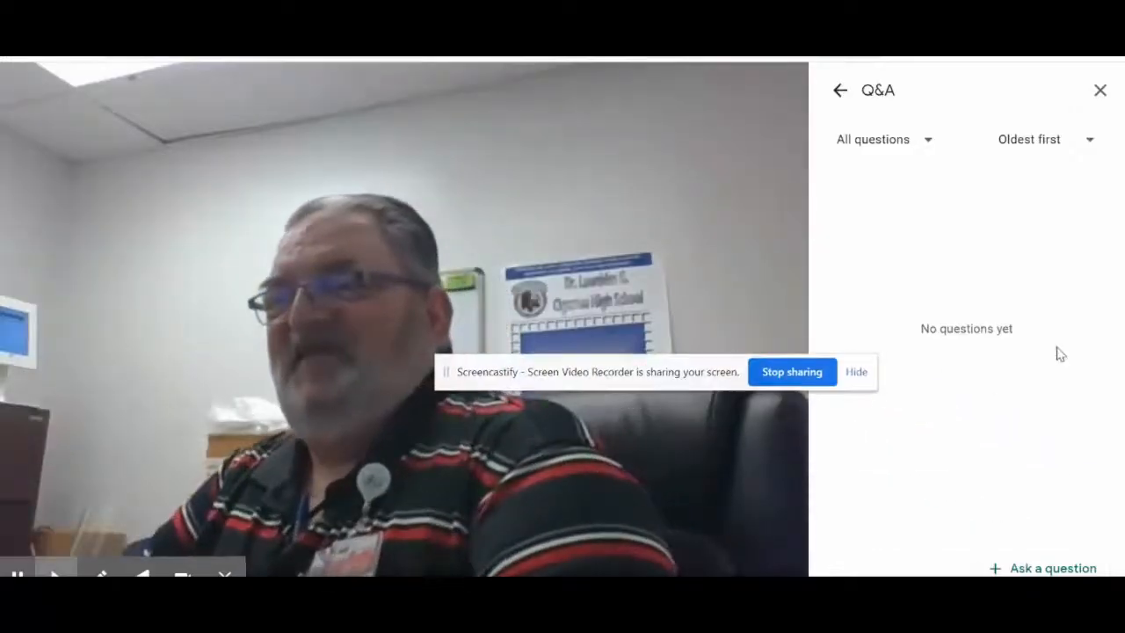
pyautogui.click(1025, 567)
pyautogui.write('Hi! Hiw')
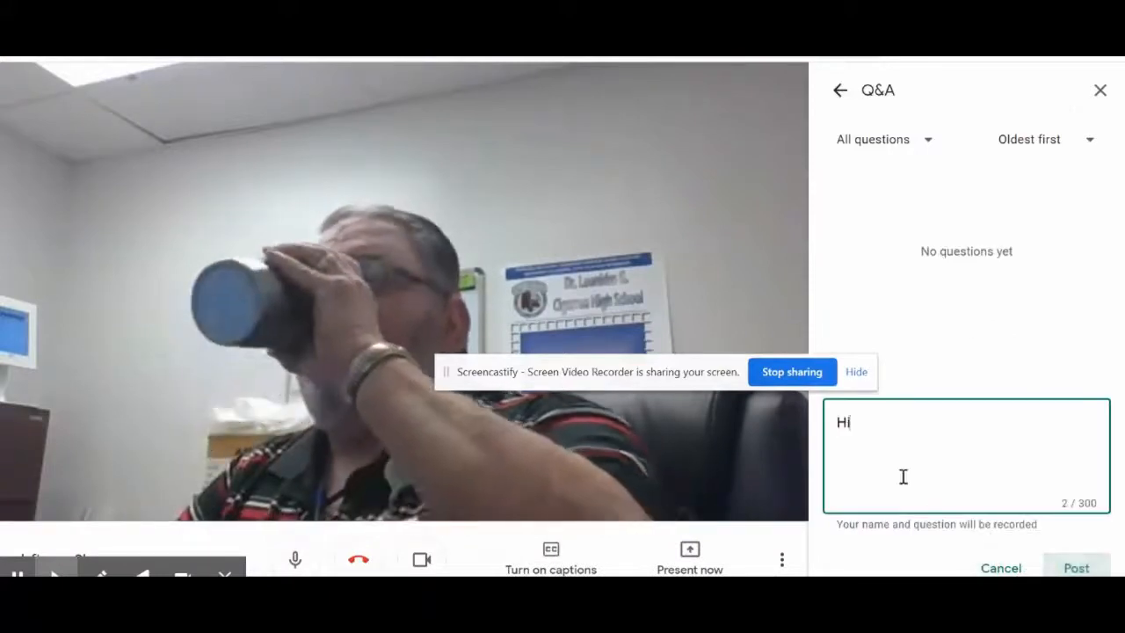
pyautogui.press('BackSpace')
pyautogui.press('BackSpace')
pyautogui.write('ow')
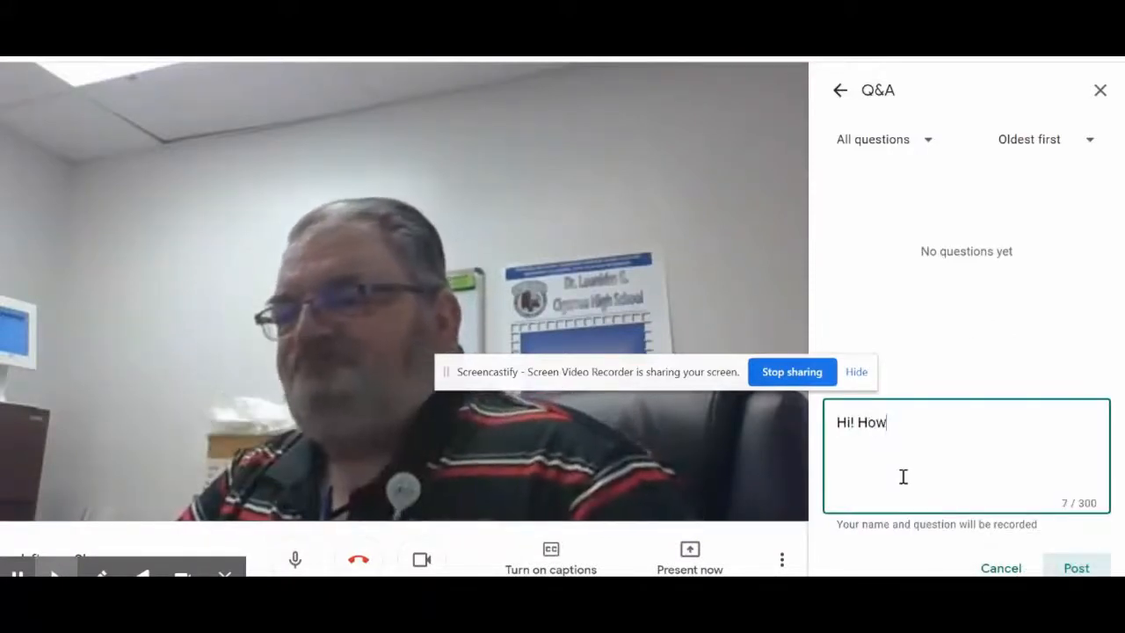
pyautogui.write(' are you today?')
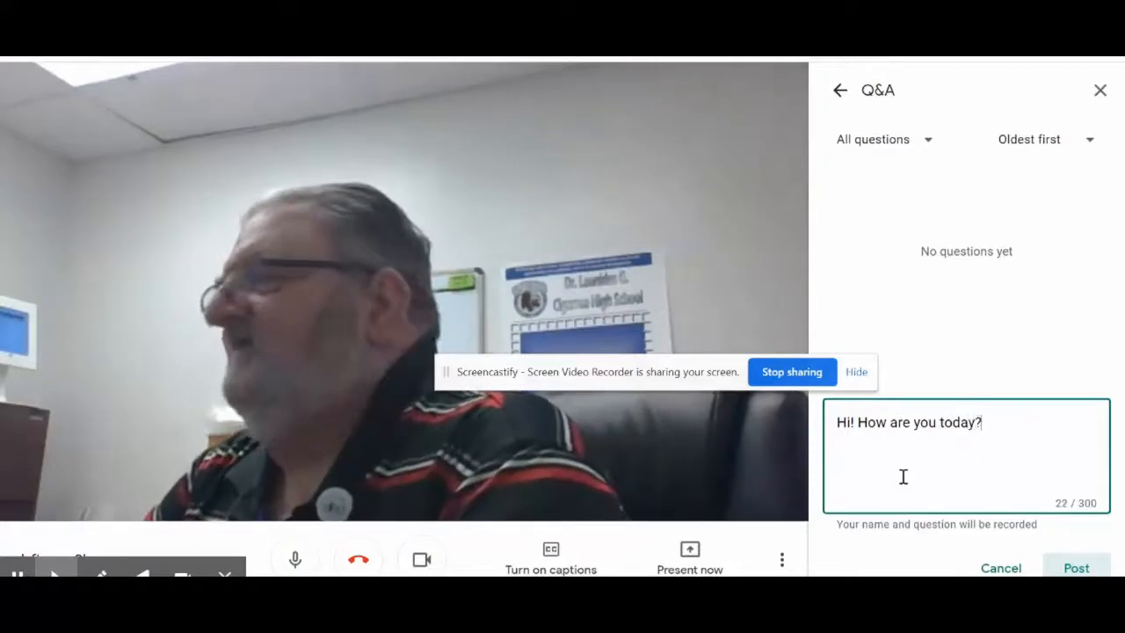
pyautogui.click(1094, 568)
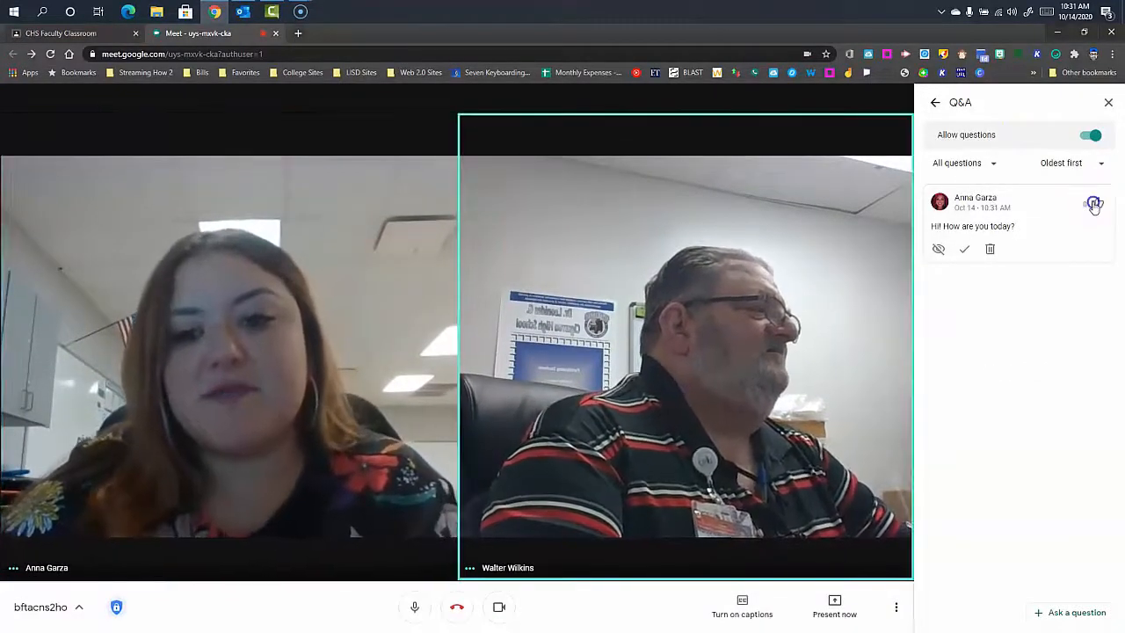
# Step: As the host, upvote the participant's question and post the question "How are you also?" in Q&A
pyautogui.click(1096, 201)
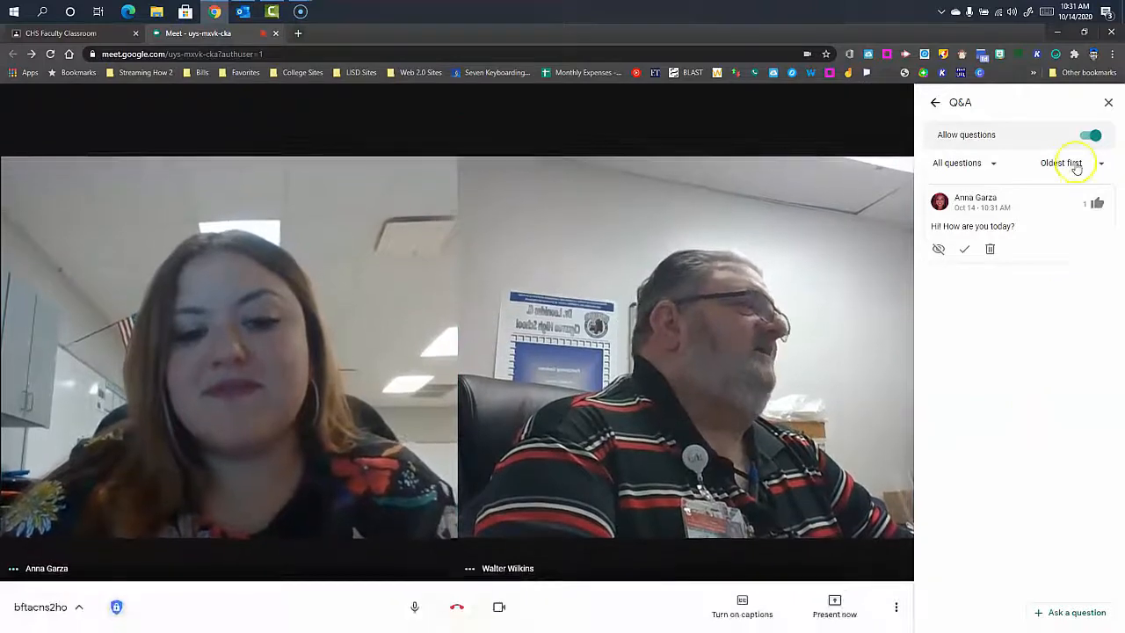
pyautogui.click(1070, 611)
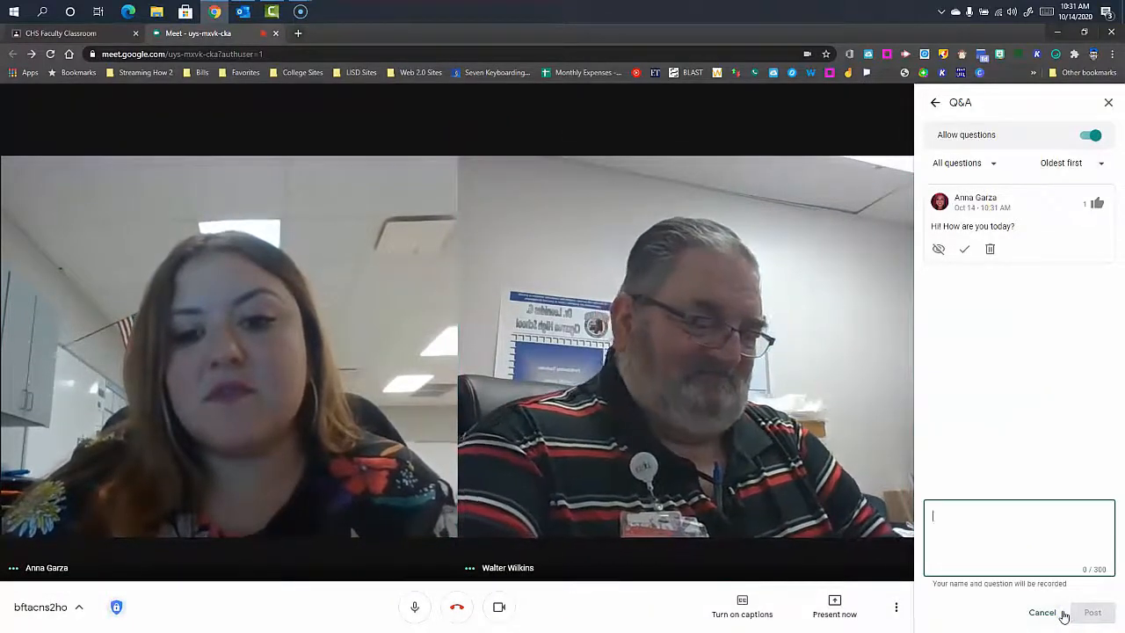
pyautogui.write('How are')
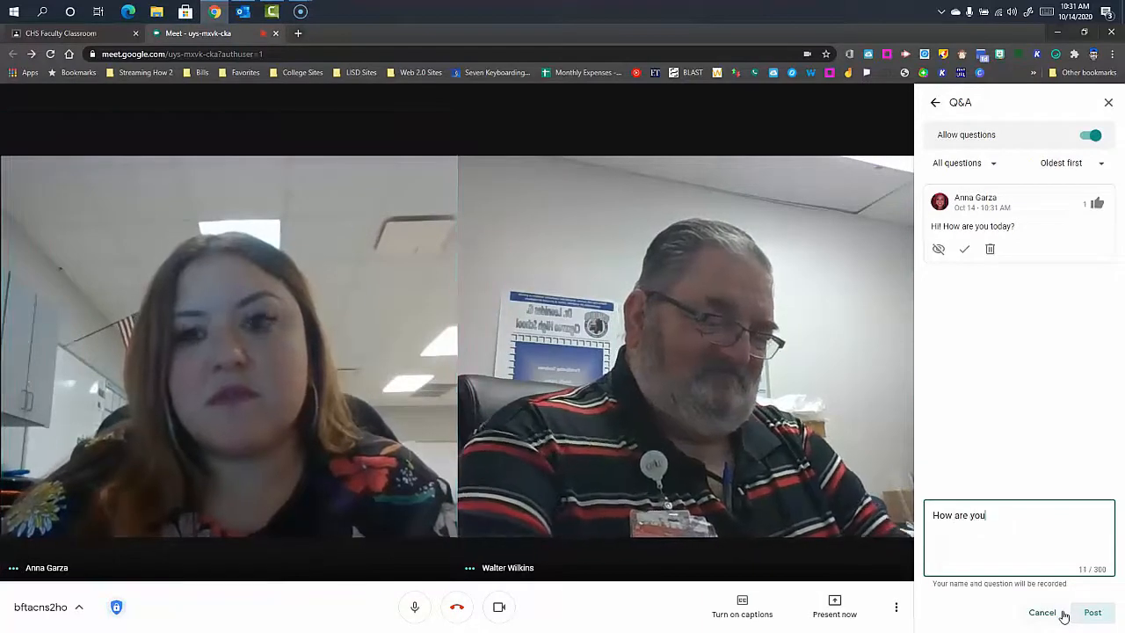
pyautogui.write(' you also?')
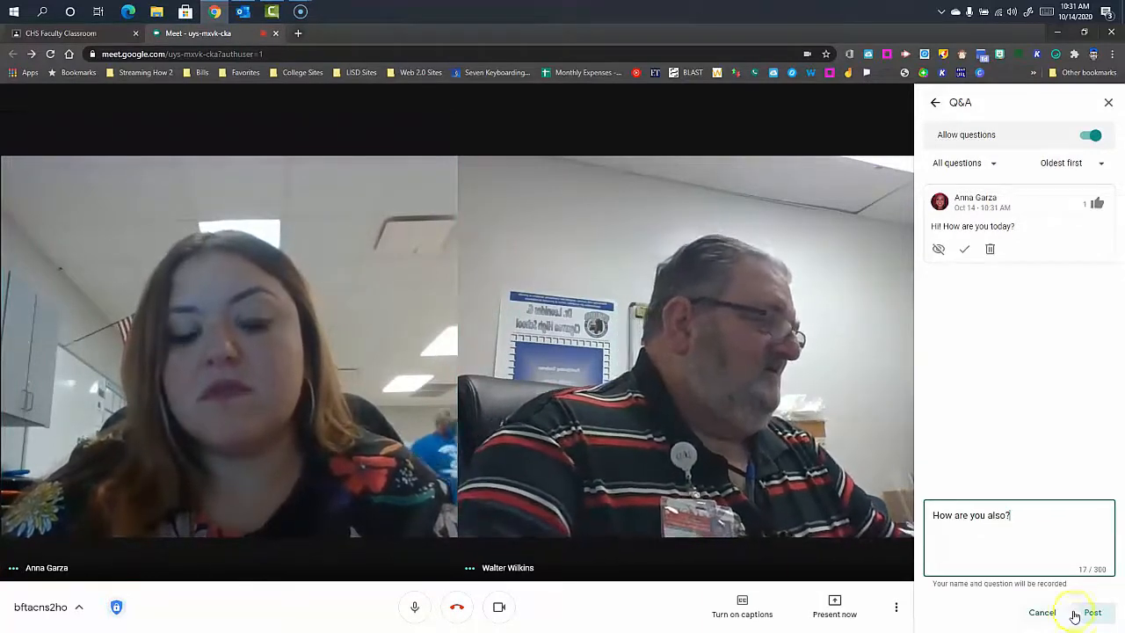
pyautogui.click(1092, 612)
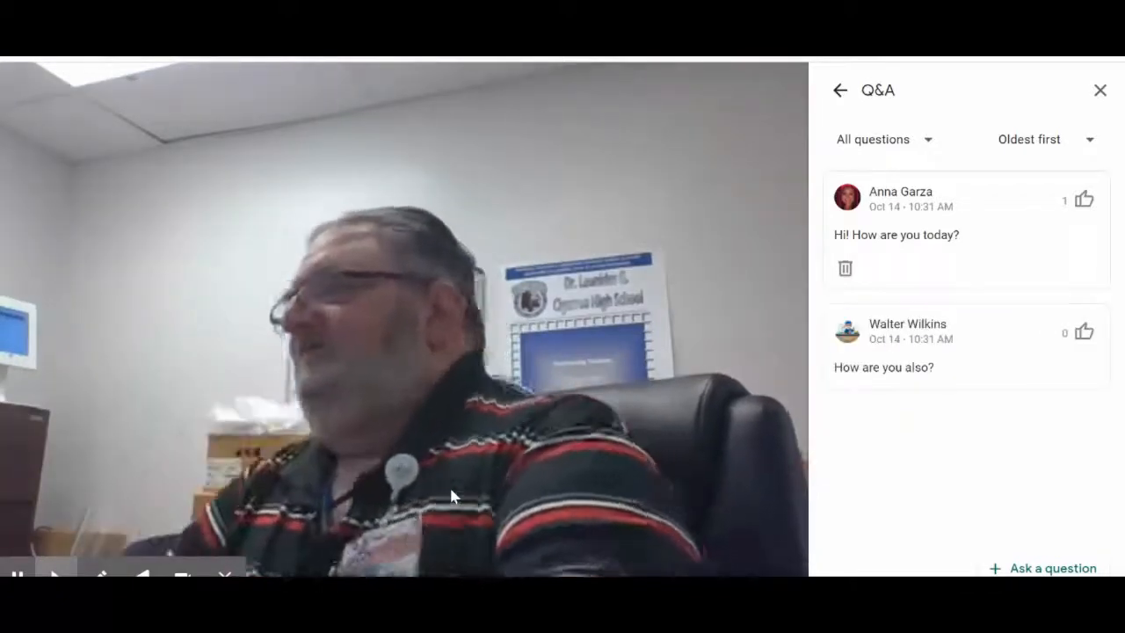
# Step: As the participant, upvote the host's question, and as the host, sort the questions by newest first
pyautogui.click(1087, 334)
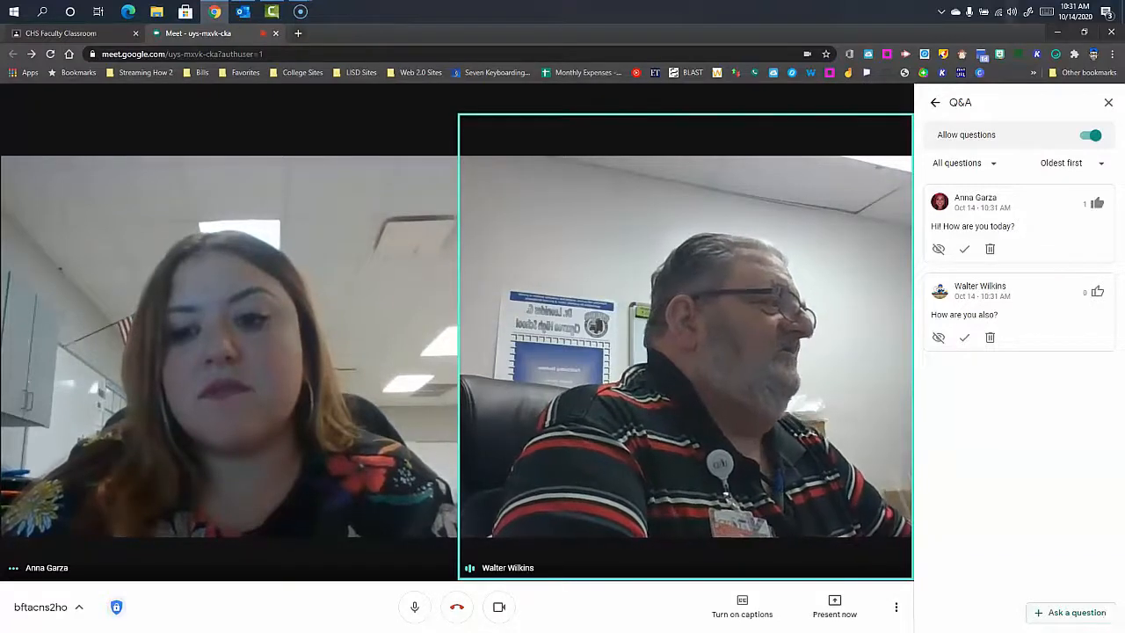
pyautogui.click(1081, 165)
pyautogui.click(1077, 192)
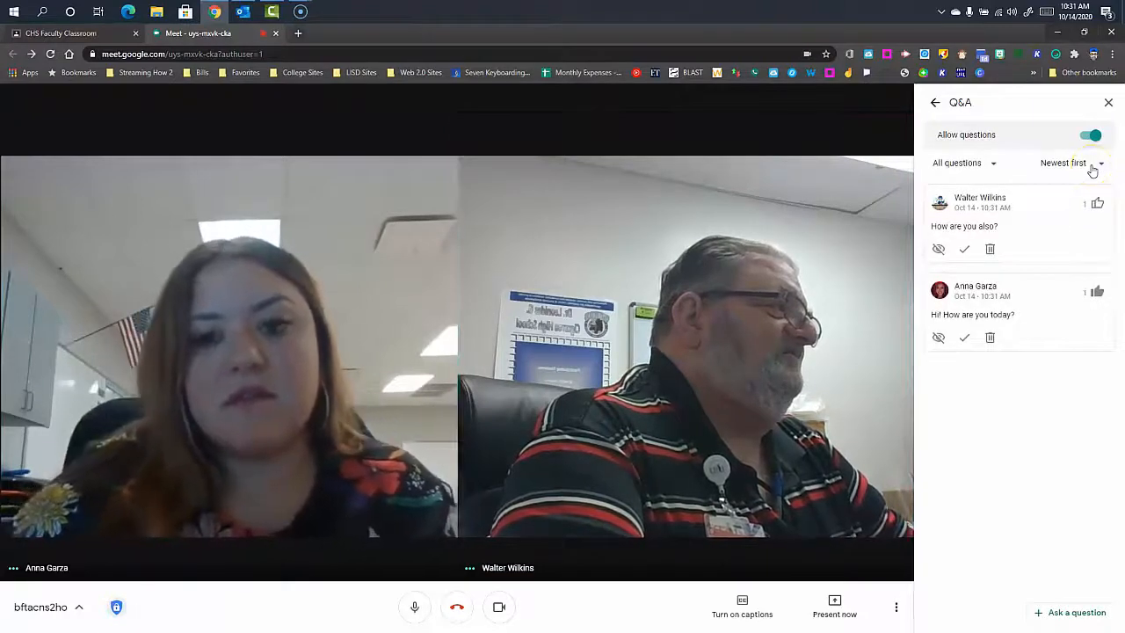
# Step: Review the available sort orders and question filters, and leave Q&A
pyautogui.click(1091, 168)
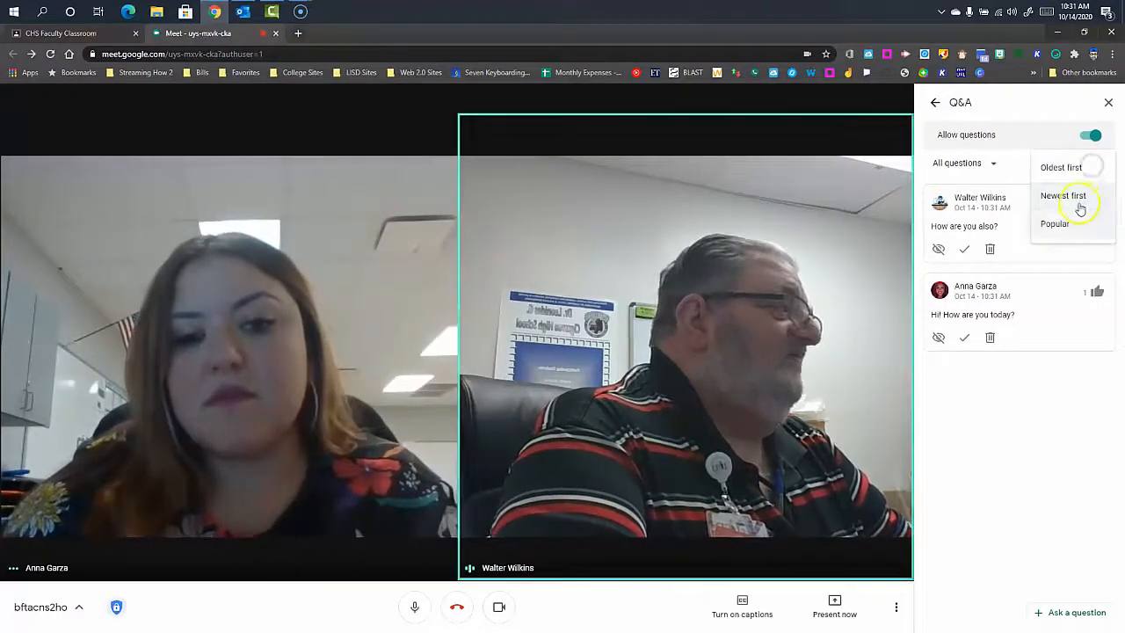
pyautogui.click(983, 167)
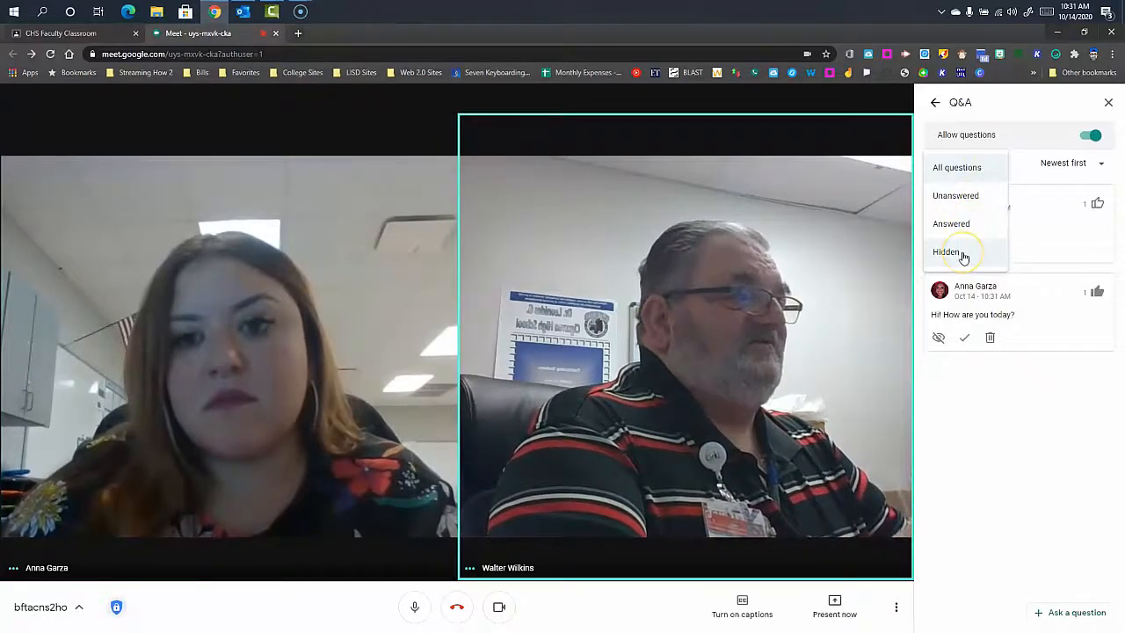
pyautogui.click(975, 495)
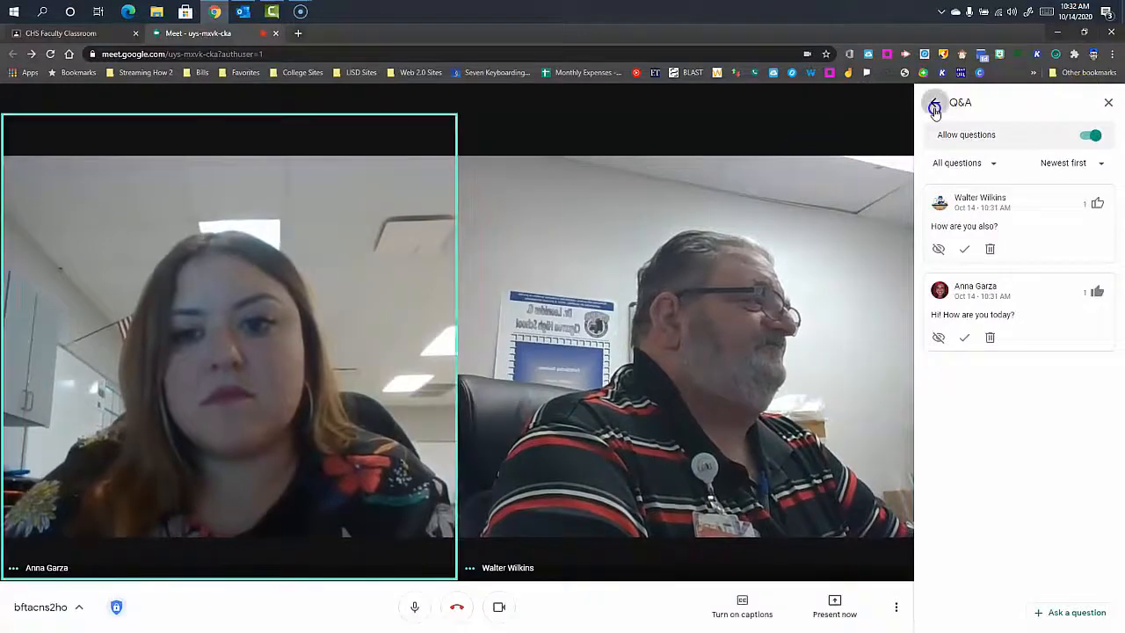
pyautogui.click(934, 107)
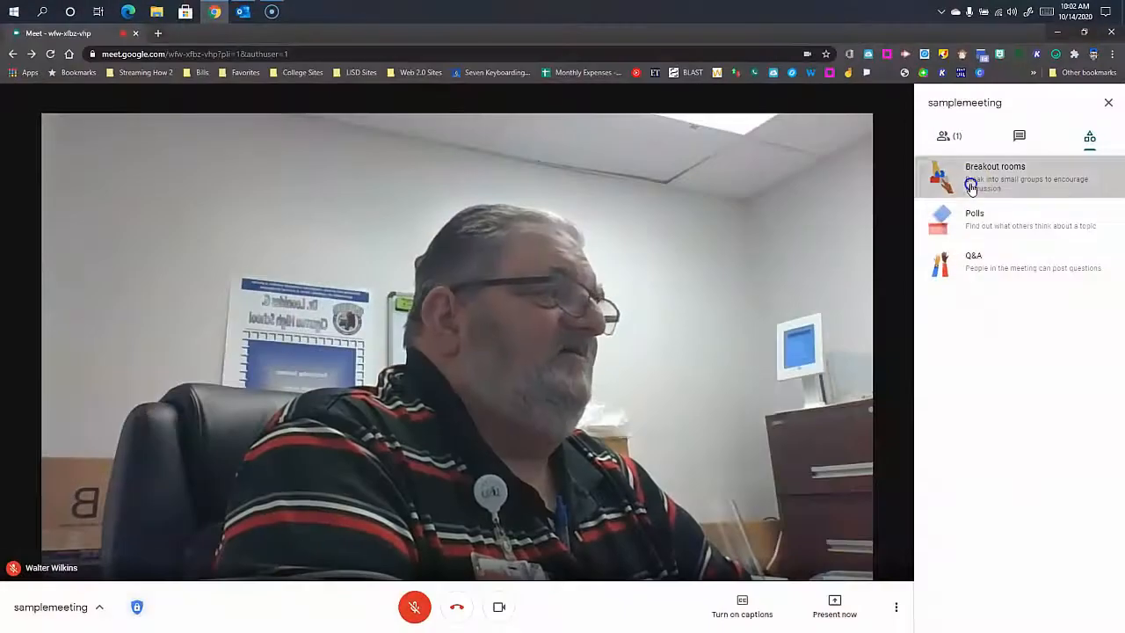
# Step: Start setting up breakout rooms for samplemeeting and set the number of rooms to 5
pyautogui.click(971, 186)
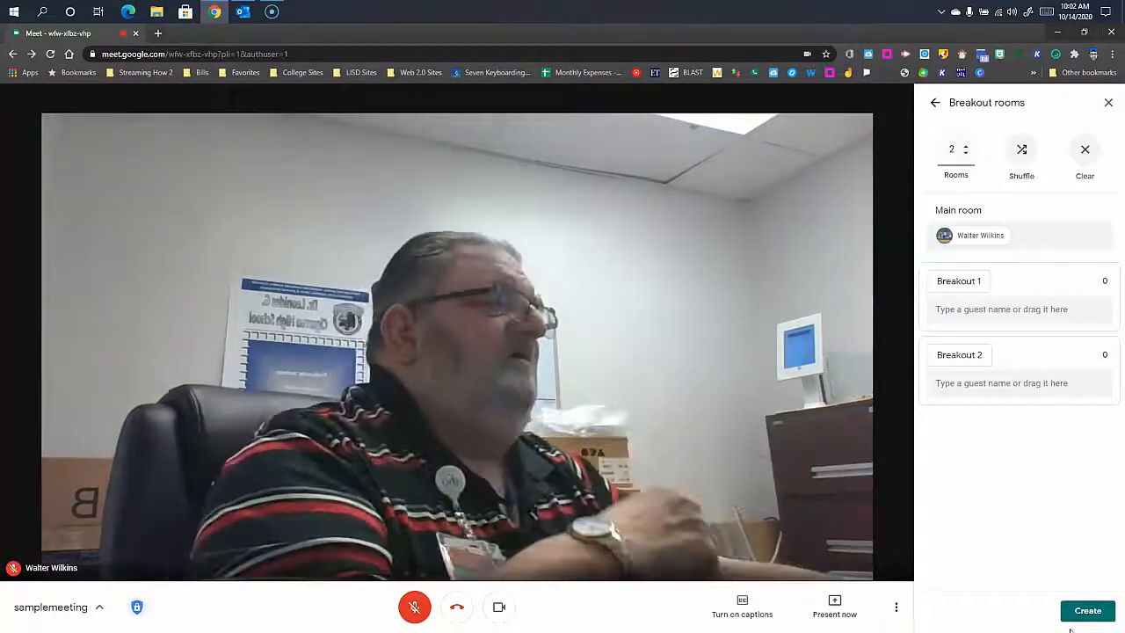
pyautogui.click(1064, 622)
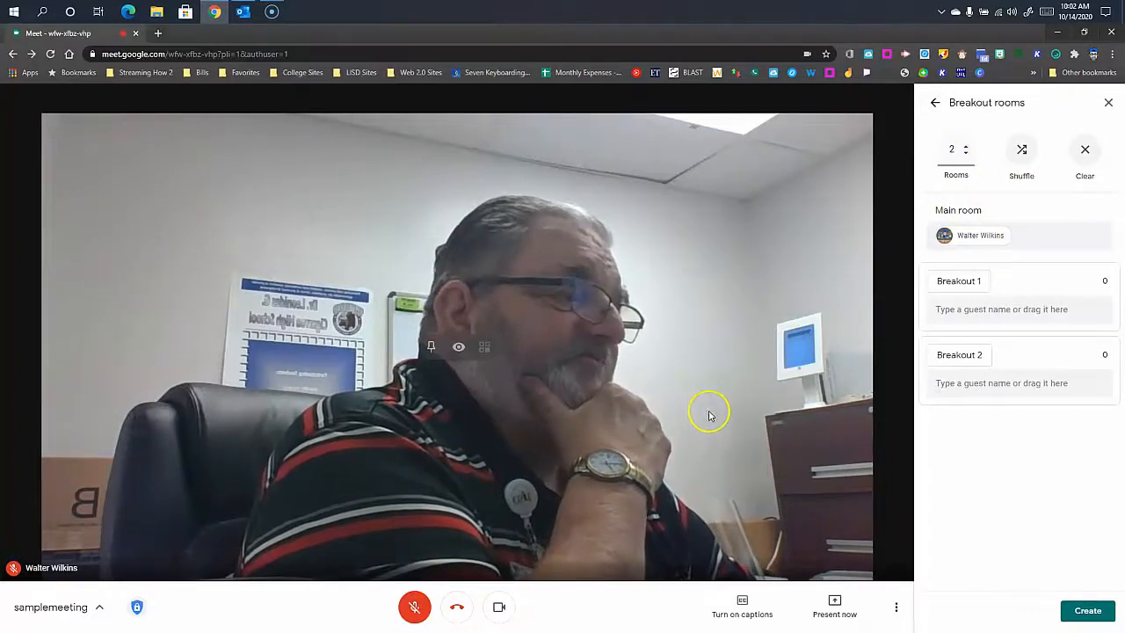
pyautogui.click(967, 152)
pyautogui.click(967, 151)
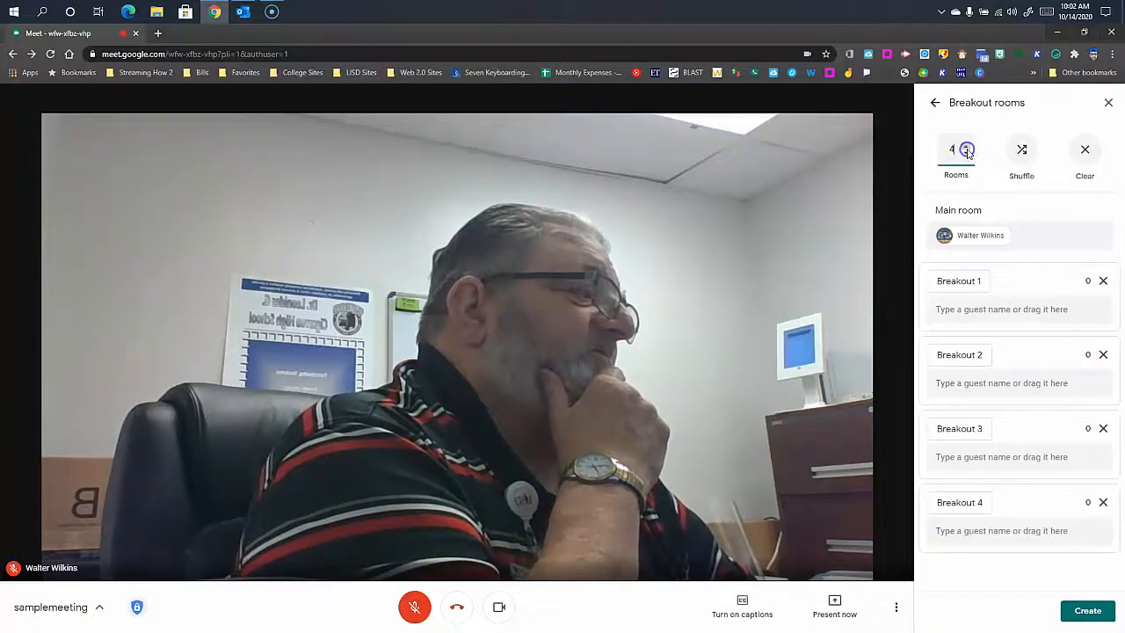
pyautogui.click(967, 151)
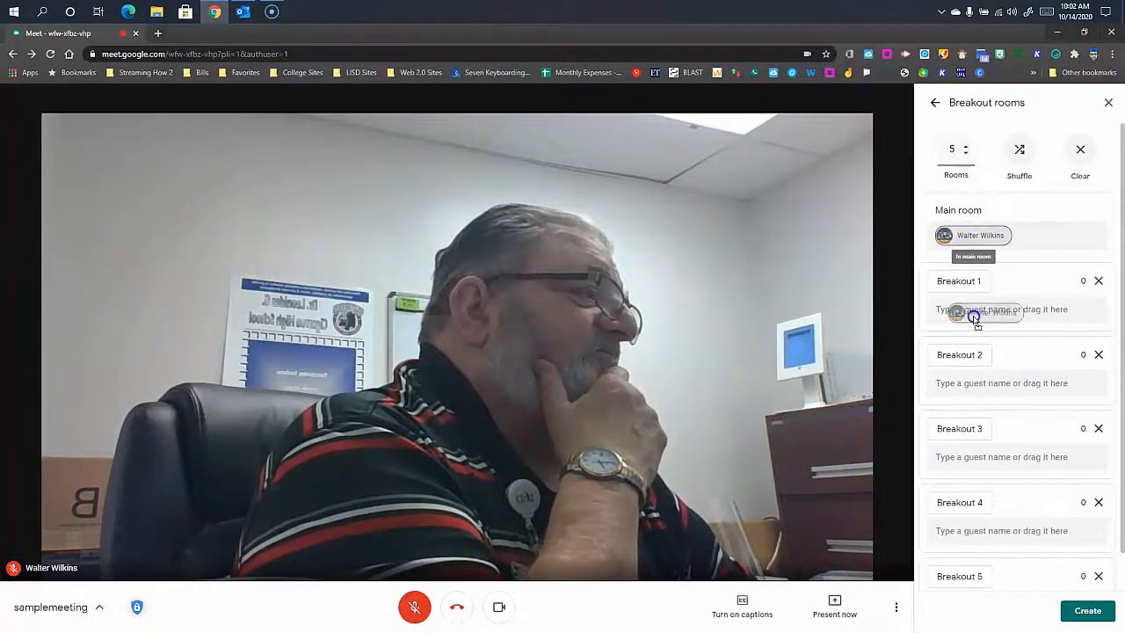
# Step: Assign the host from the main room to Breakout 1, and clear the room assignments
pyautogui.moveTo(974, 318); pyautogui.dragTo(974, 317)
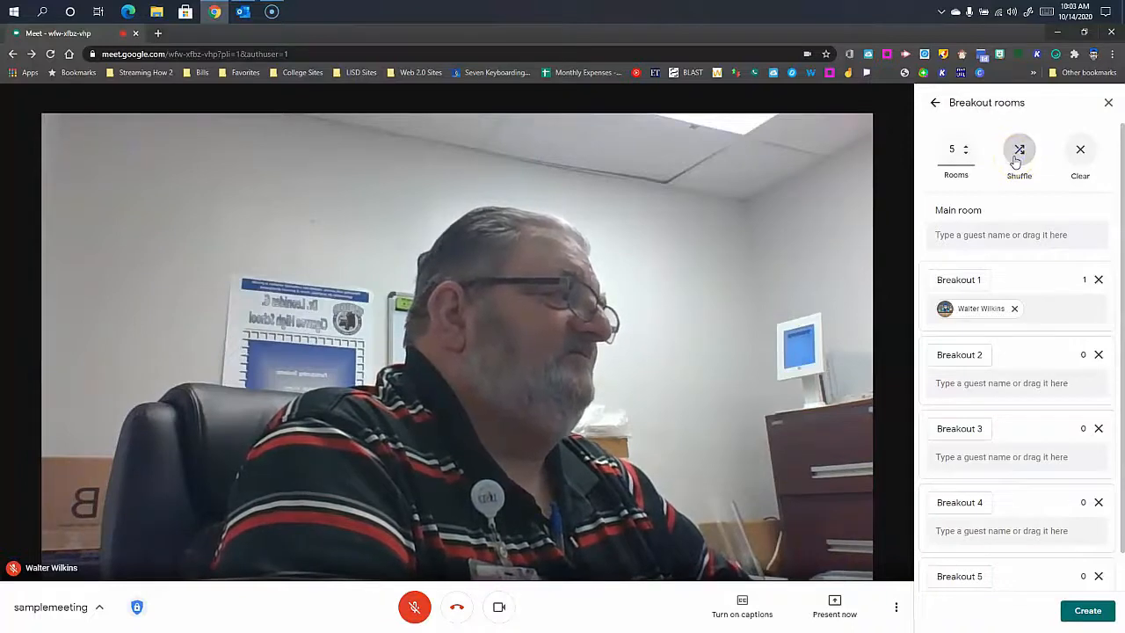
pyautogui.click(1081, 155)
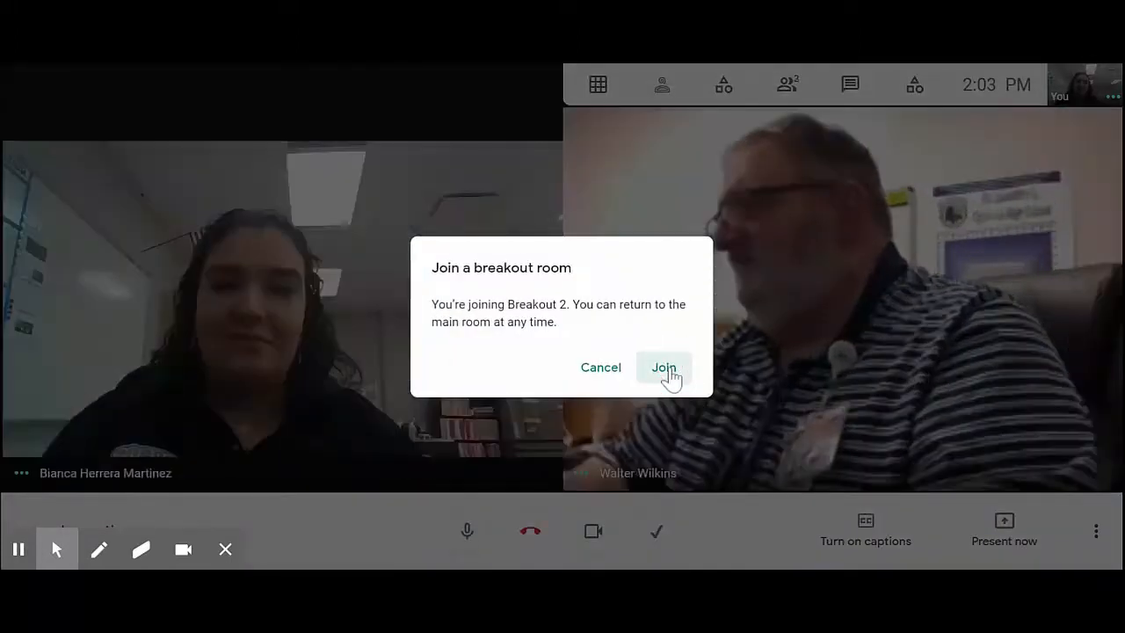
# Step: As the participant, join Breakout 2 and toggle the attendance dialog
pyautogui.click(672, 380)
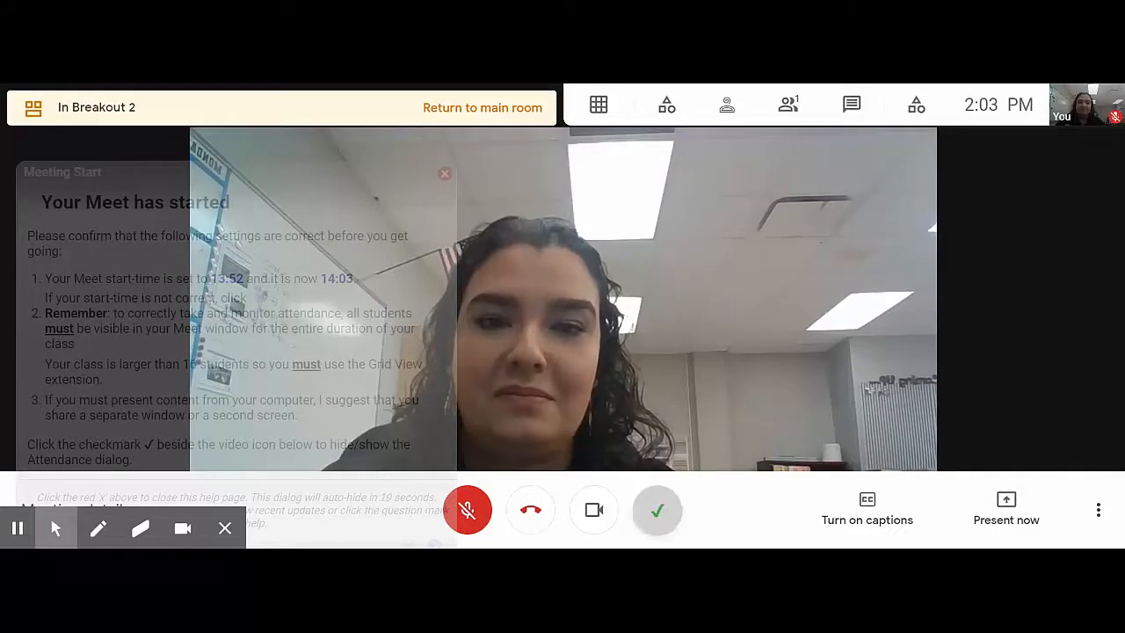
pyautogui.click(658, 520)
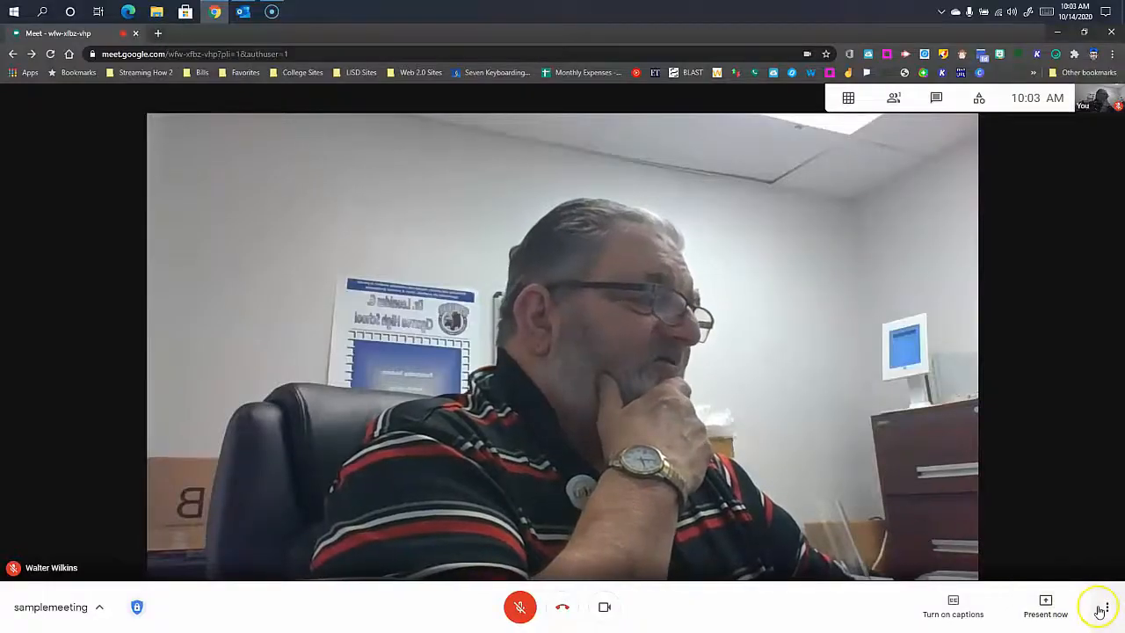
# Step: As the host, turn on background blur for the camera and turn it back off
pyautogui.click(1103, 611)
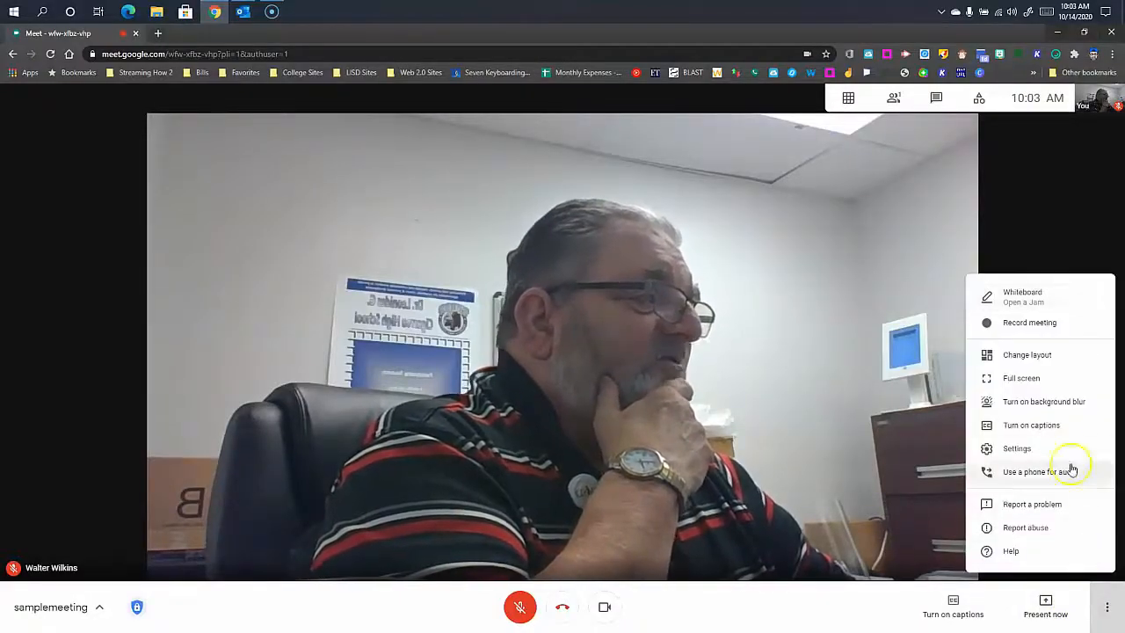
pyautogui.click(1041, 402)
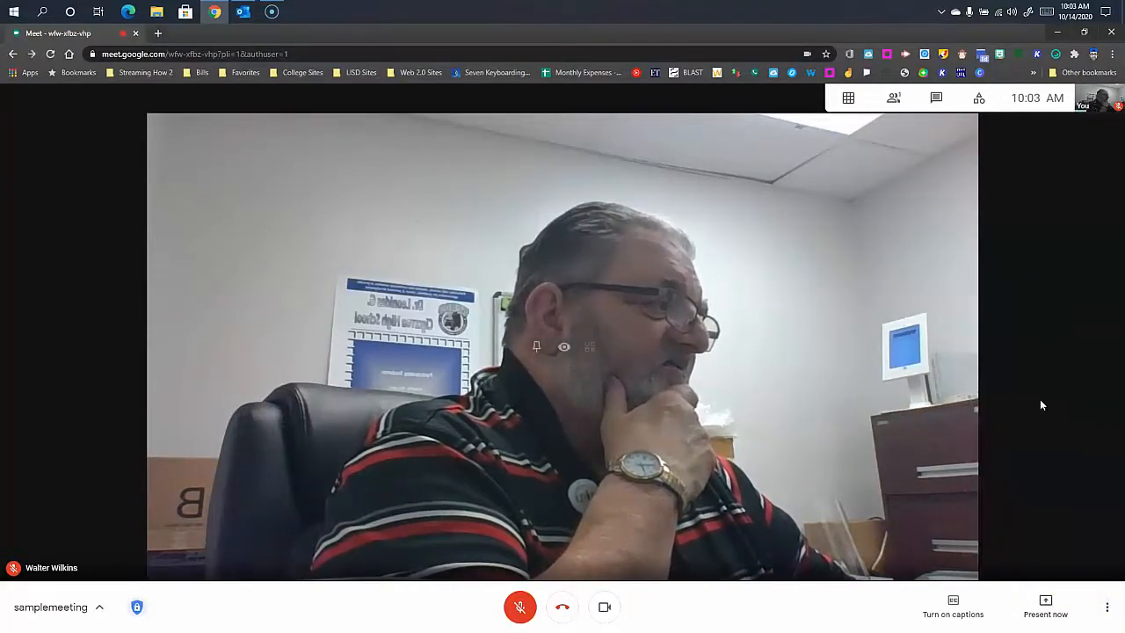
pyautogui.click(1037, 403)
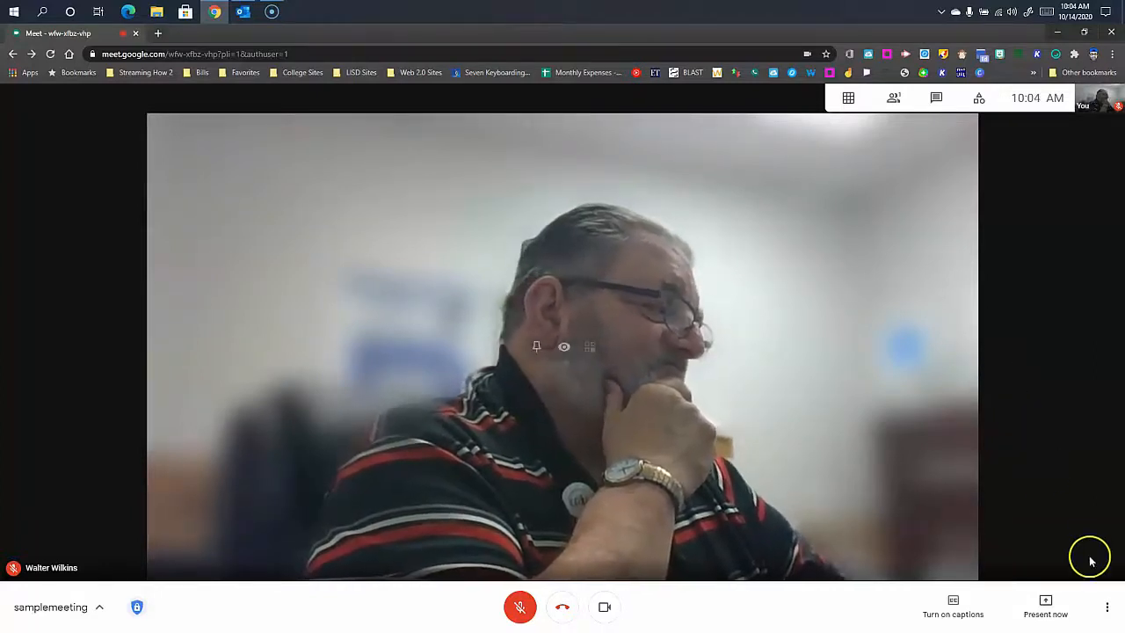
pyautogui.click(1104, 610)
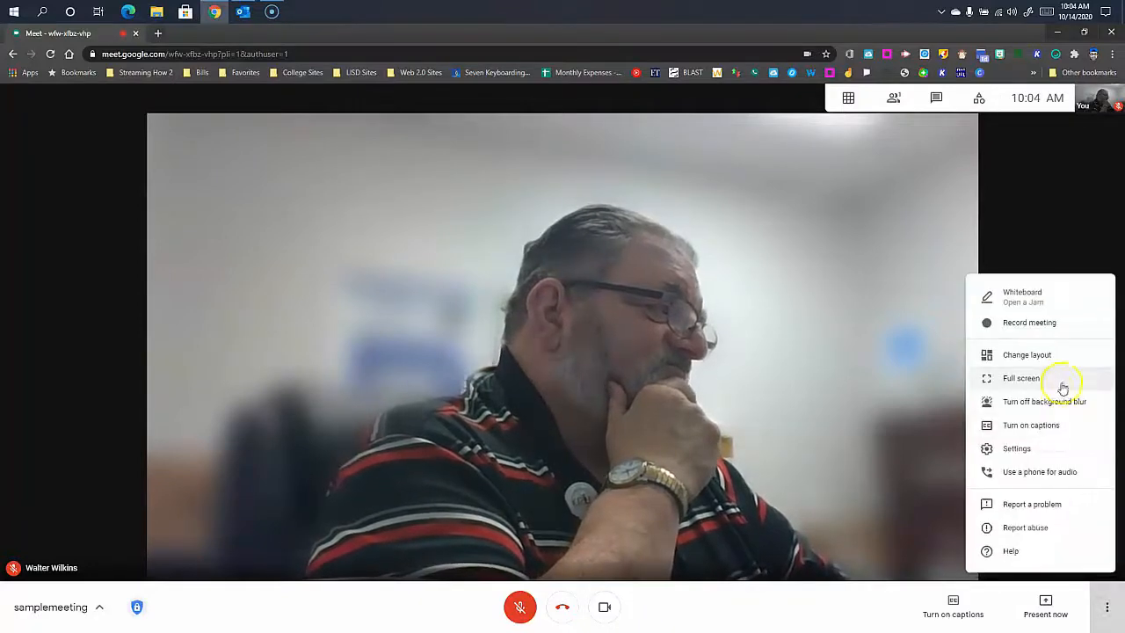
pyautogui.click(1035, 403)
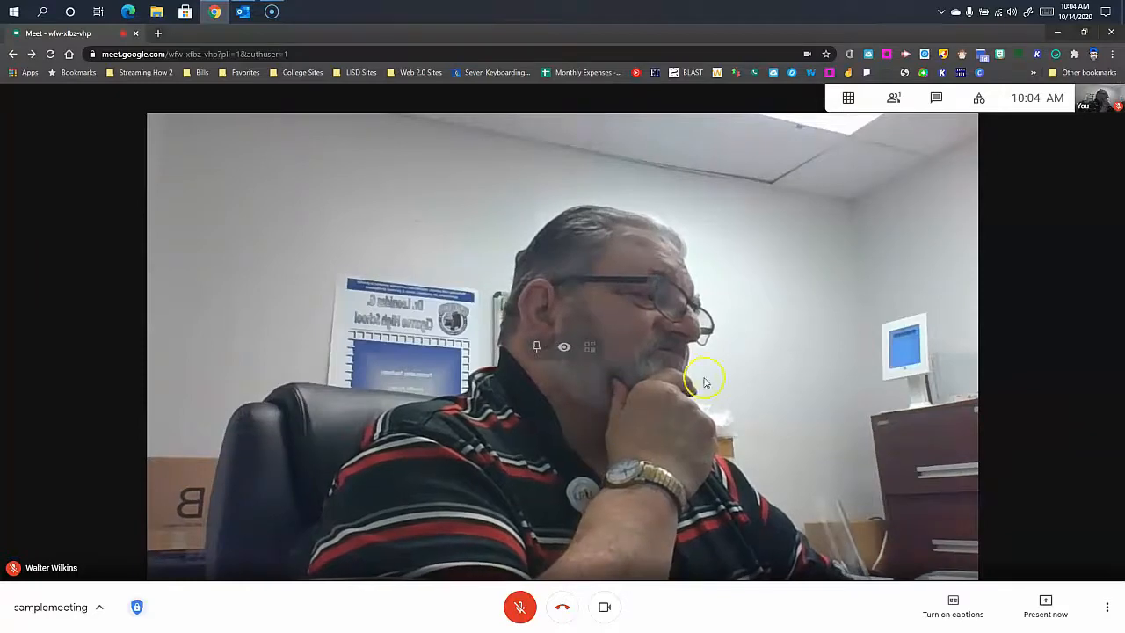
# Step: Turn off Quick access and everyone's ability to send chat messages, and check the setting in the meeting chat
pyautogui.click(137, 608)
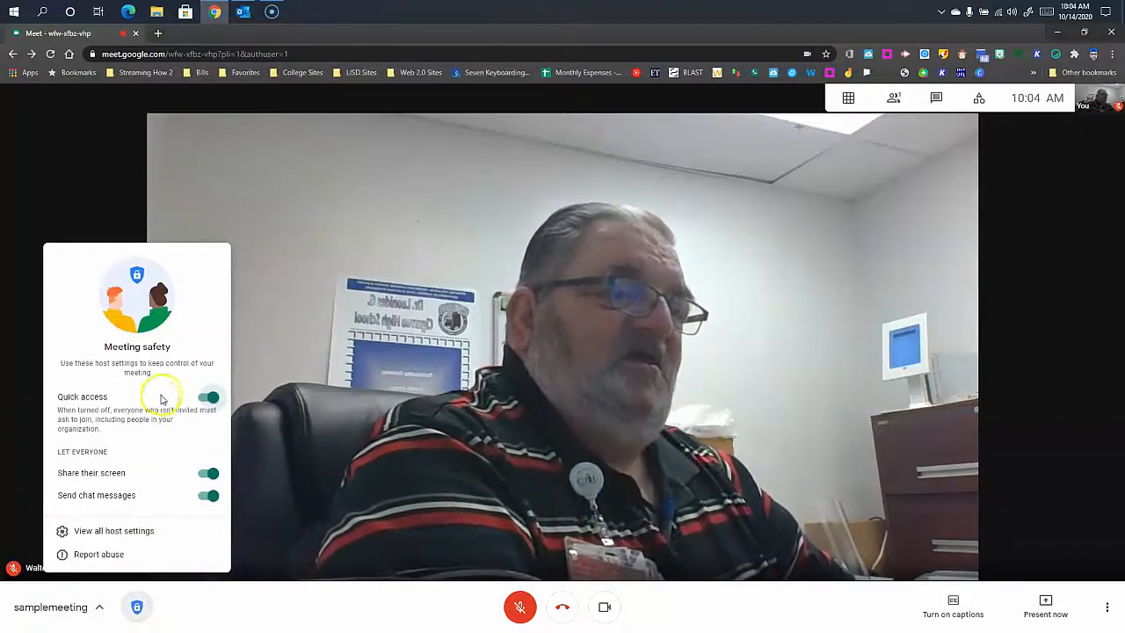
pyautogui.click(205, 397)
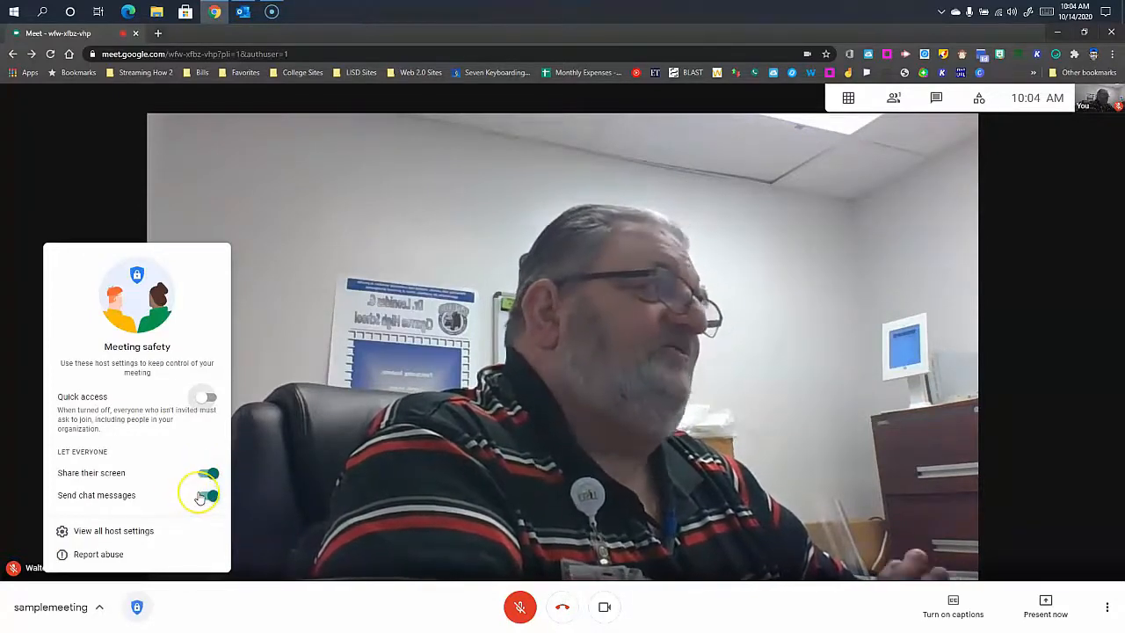
pyautogui.click(202, 496)
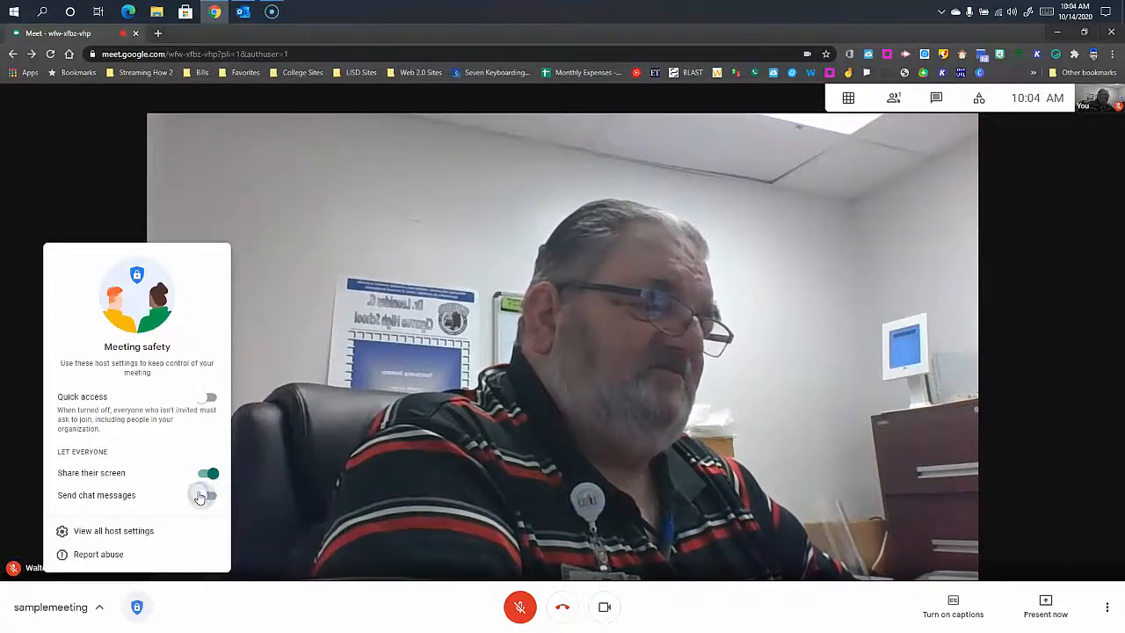
pyautogui.click(936, 102)
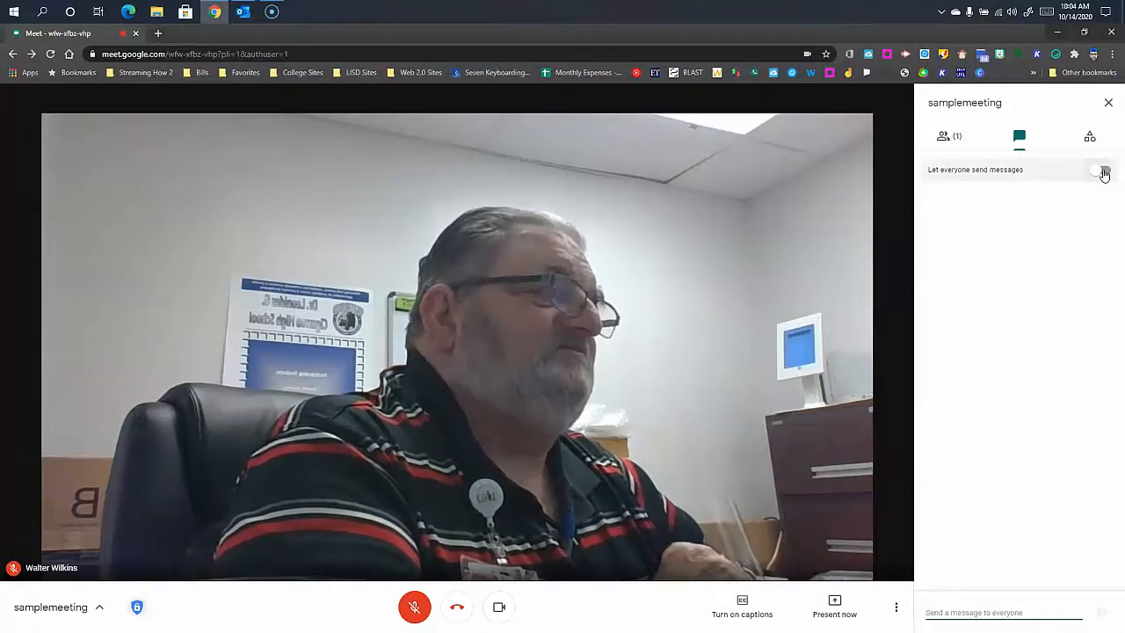
# Step: In the full host settings, turn Send chat messages and Quick access back on and close the settings
pyautogui.click(138, 607)
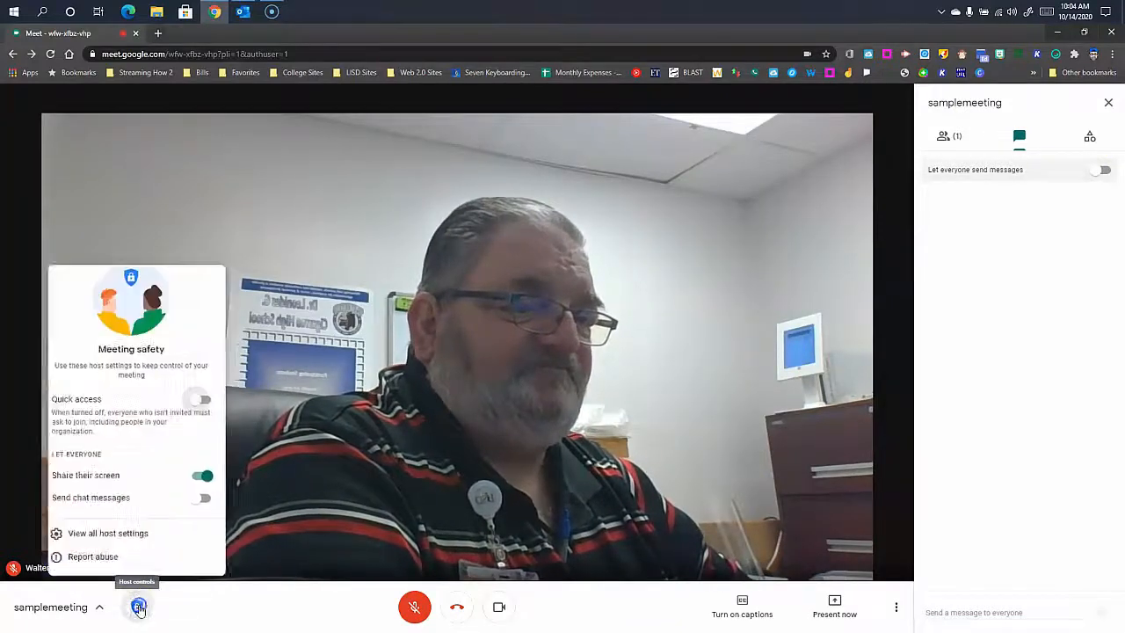
pyautogui.click(91, 530)
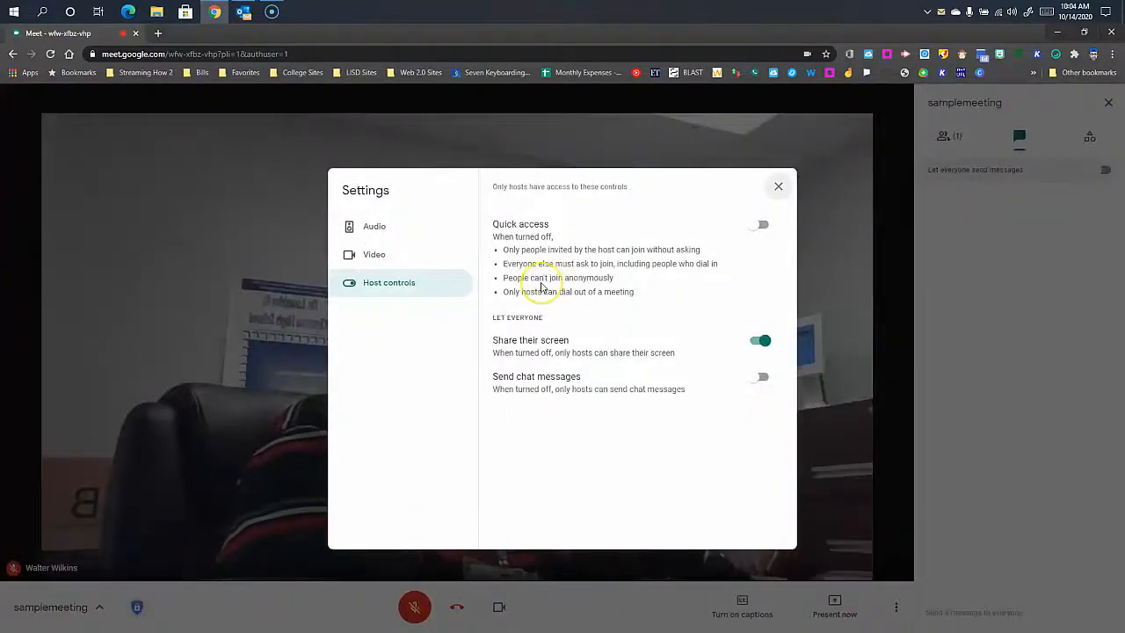
pyautogui.click(761, 377)
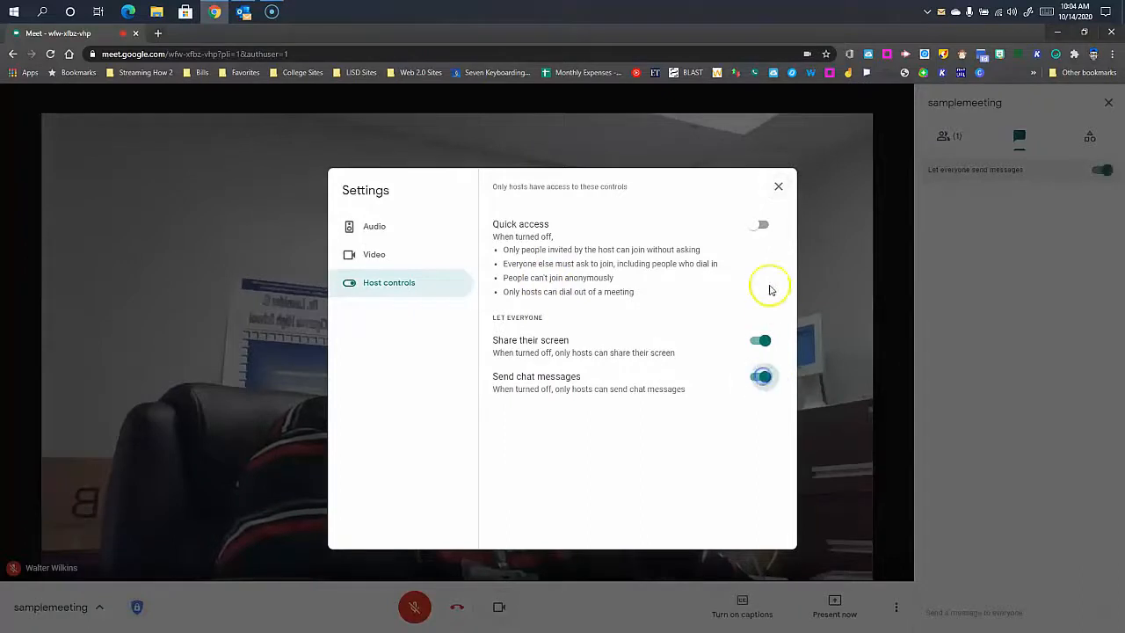
pyautogui.click(761, 225)
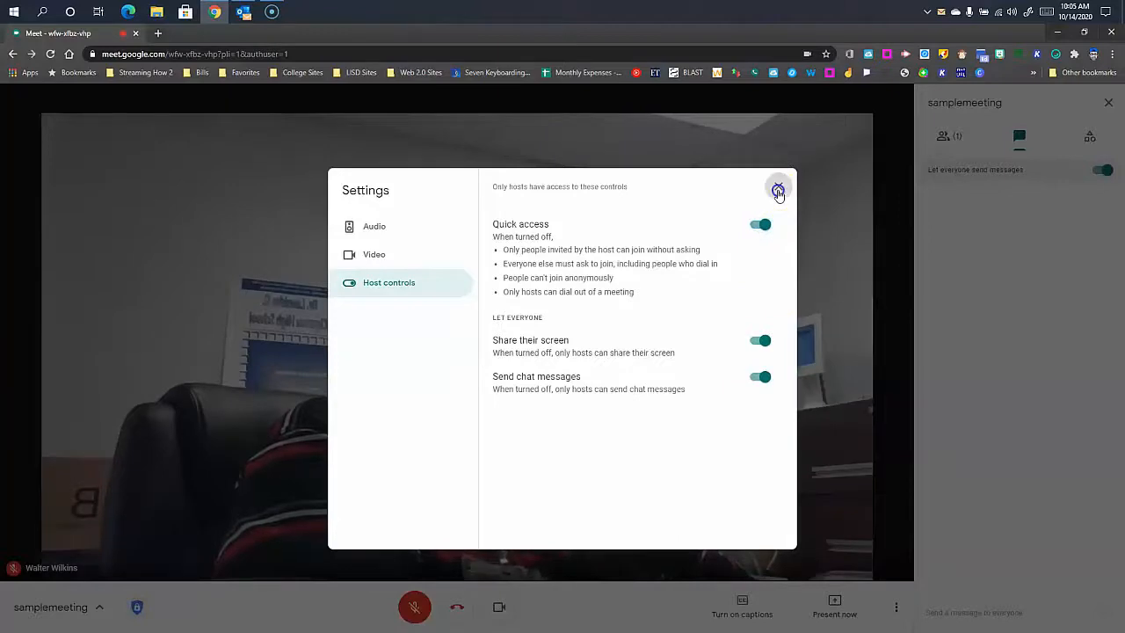
pyautogui.click(777, 190)
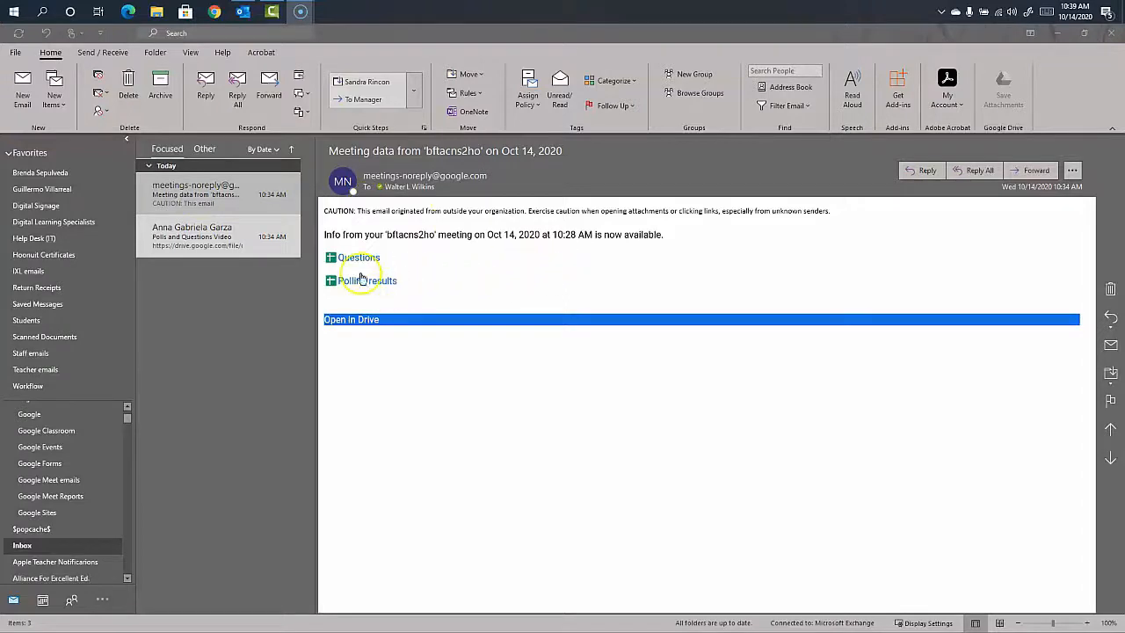
# Step: From the meeting data email in Outlook, open the report folder in Google Drive and go up to Meeting Reports
pyautogui.click(346, 323)
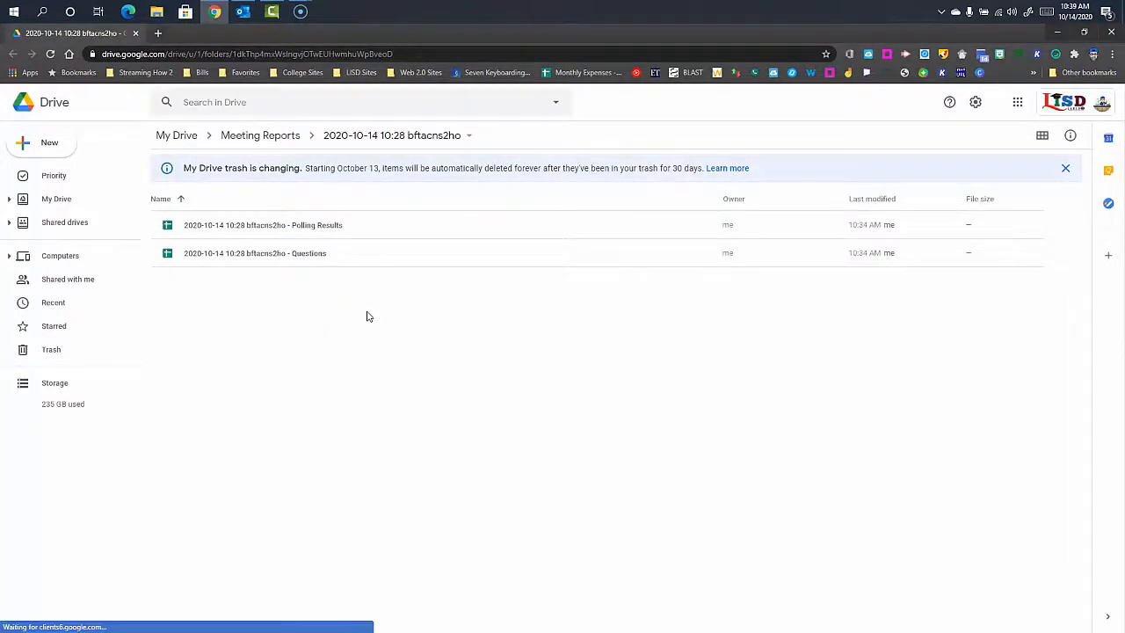
pyautogui.click(256, 139)
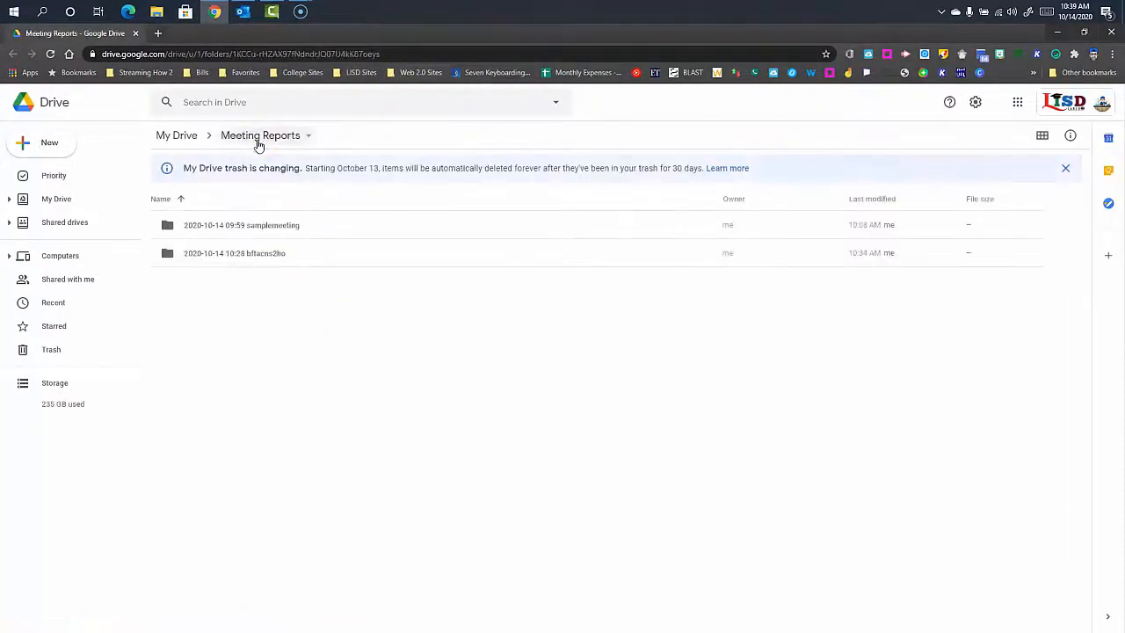
pyautogui.doubleClick(248, 255)
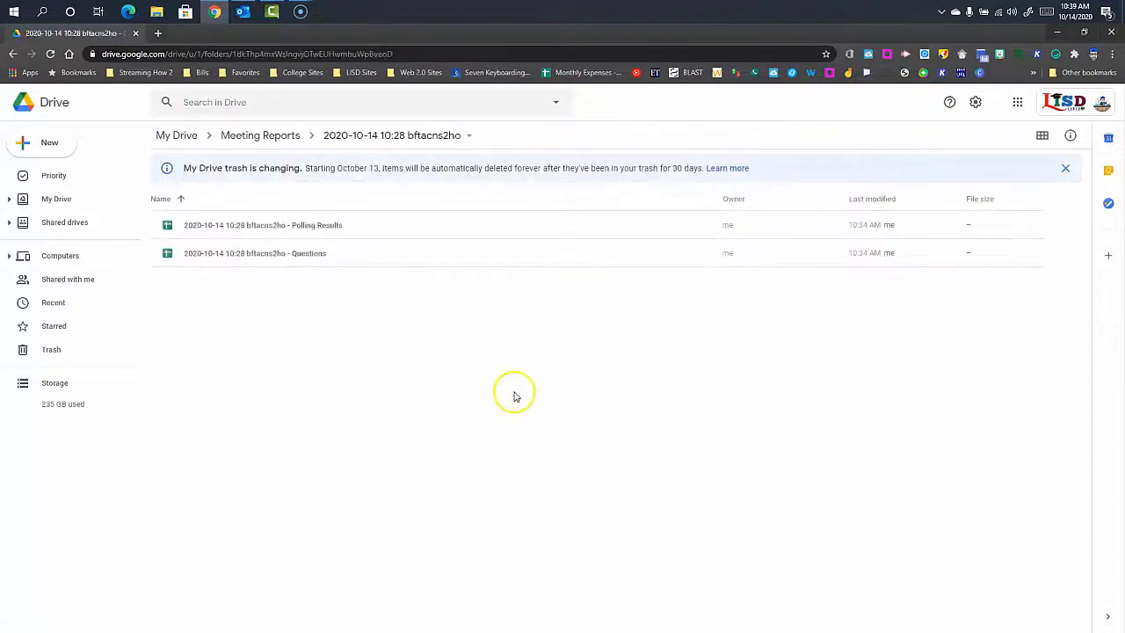
pyautogui.doubleClick(293, 225)
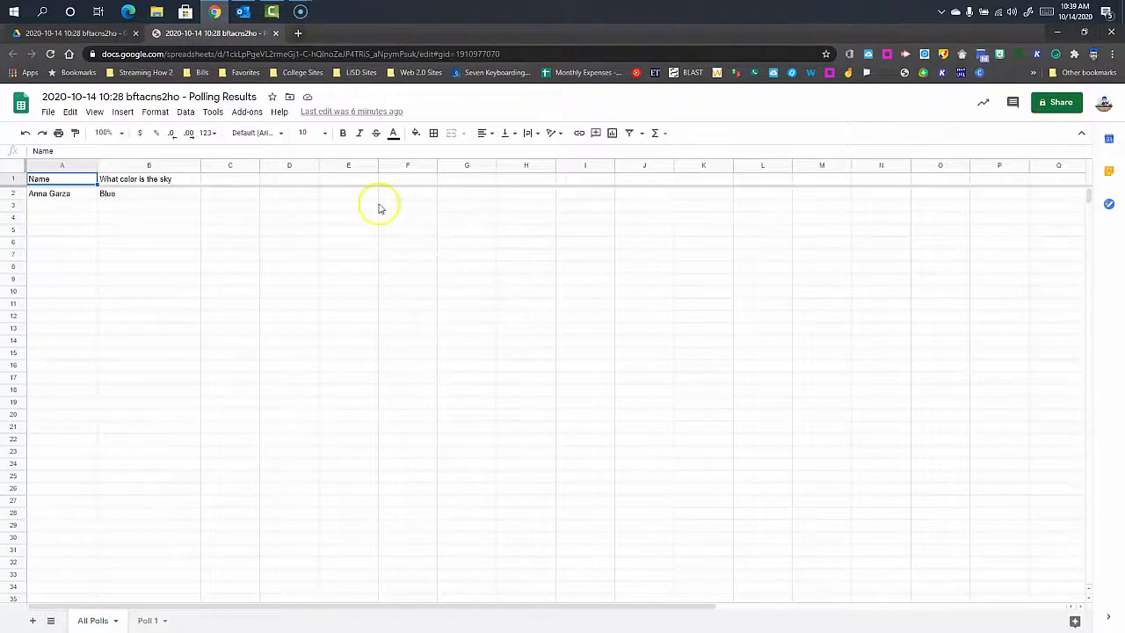
pyautogui.click(44, 35)
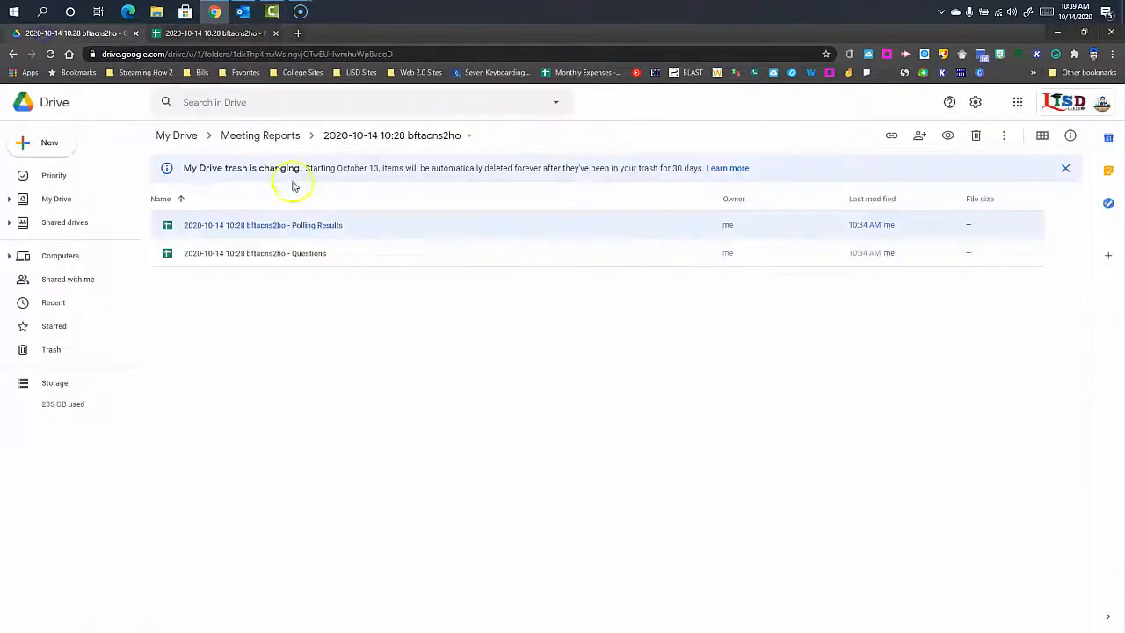
pyautogui.doubleClick(254, 256)
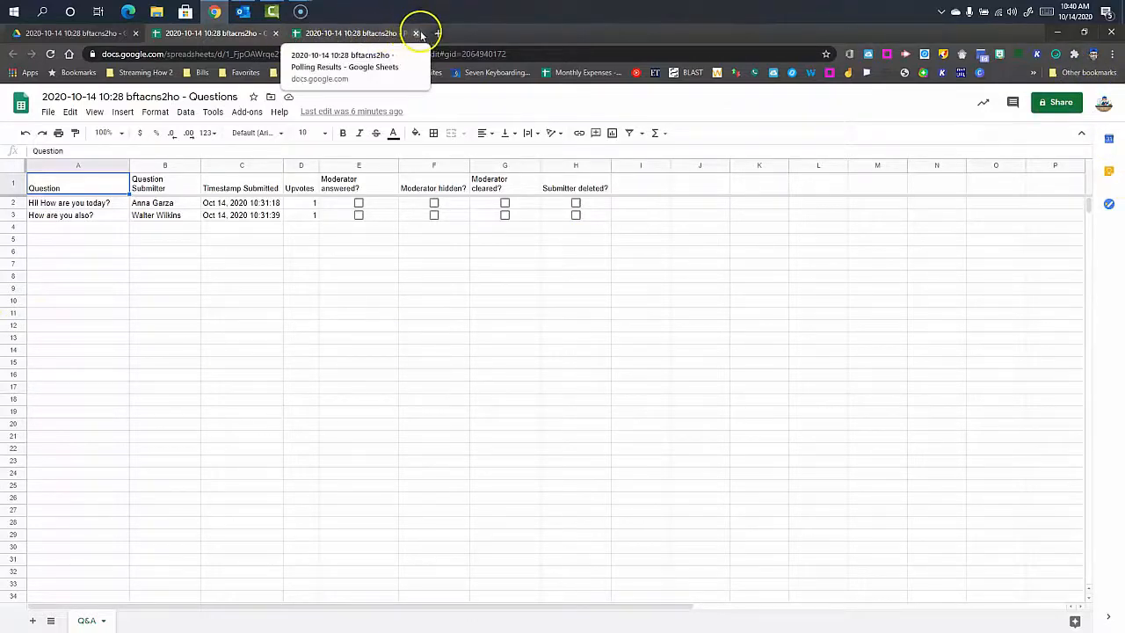
pyautogui.click(415, 35)
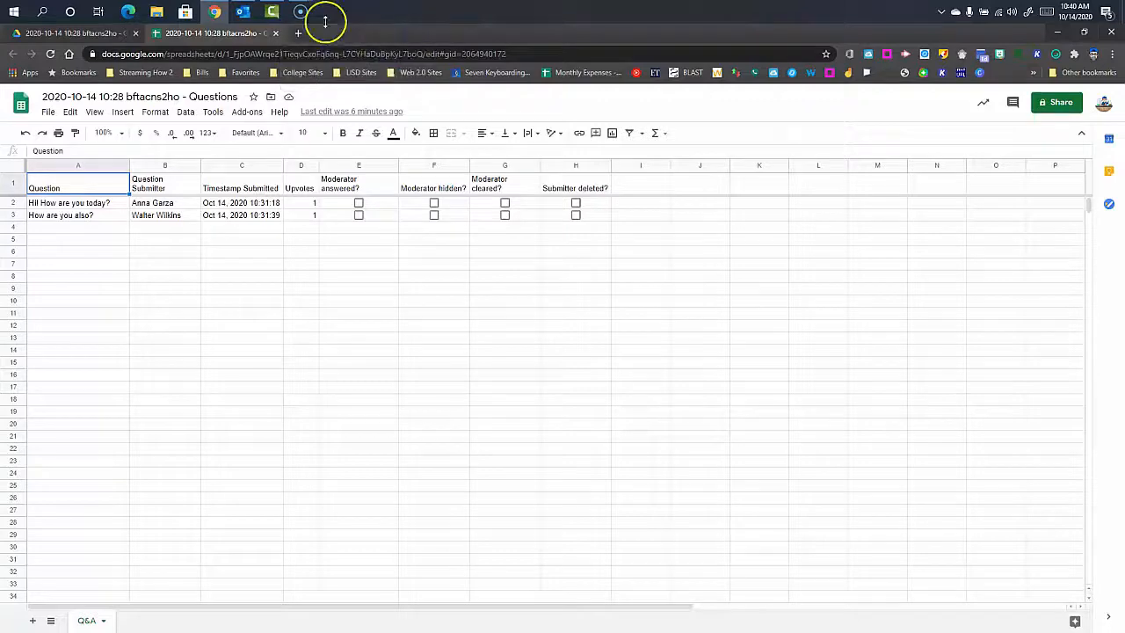
pyautogui.click(275, 32)
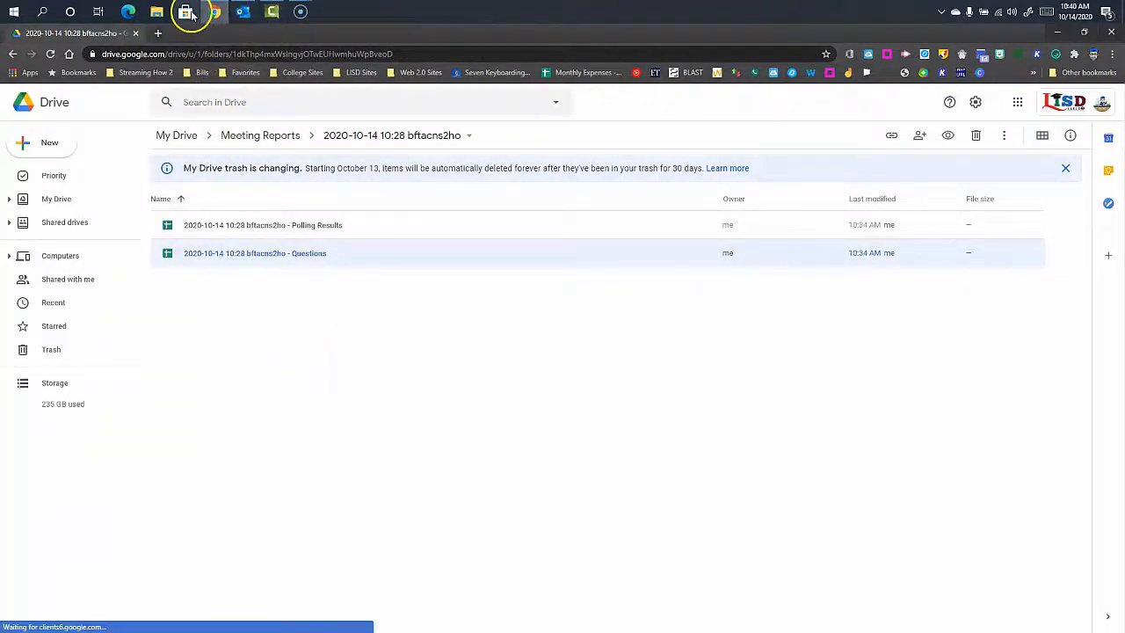
# Step: Switch to Outlook and create a rule that moves messages from the meeting data email's sender to the Google Meet Reports folder
pyautogui.click(236, 12)
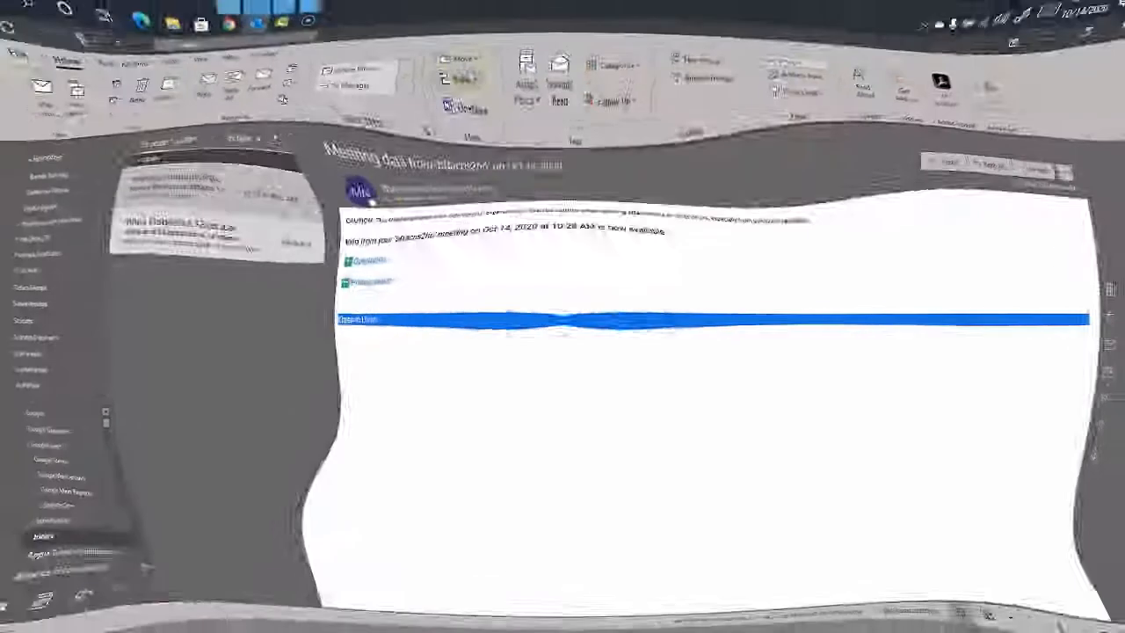
pyautogui.click(479, 98)
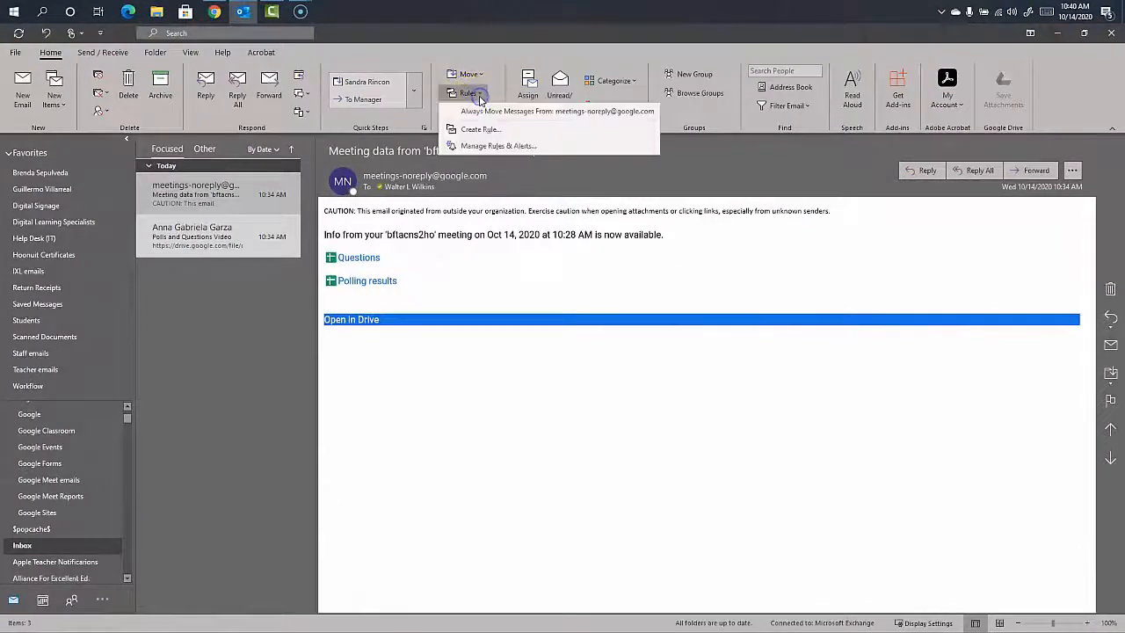
pyautogui.click(474, 129)
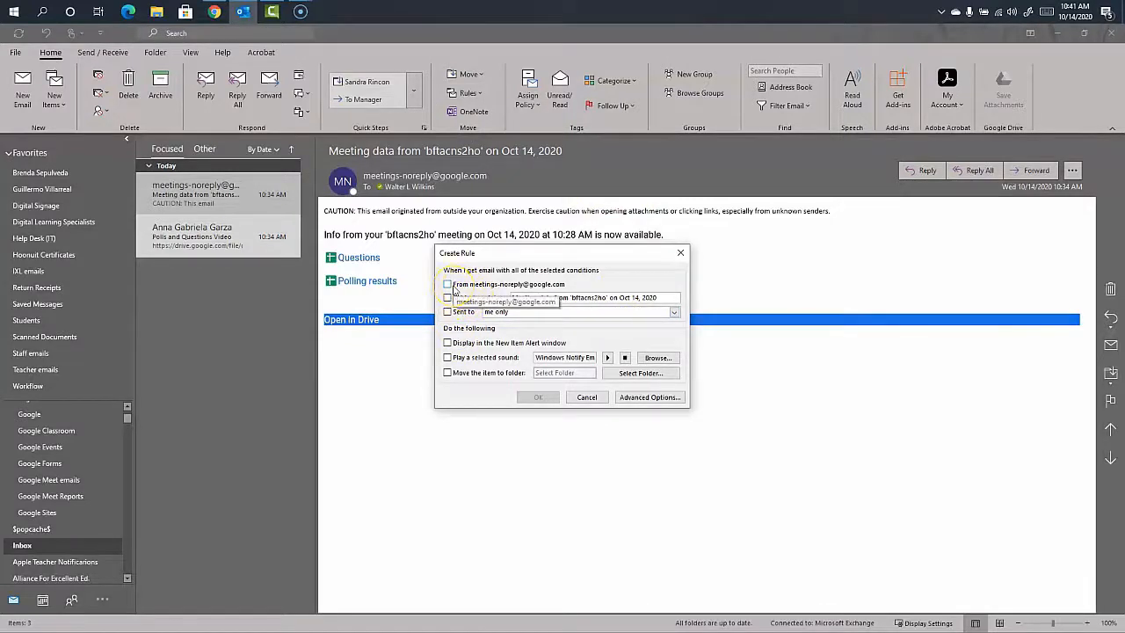
pyautogui.click(448, 285)
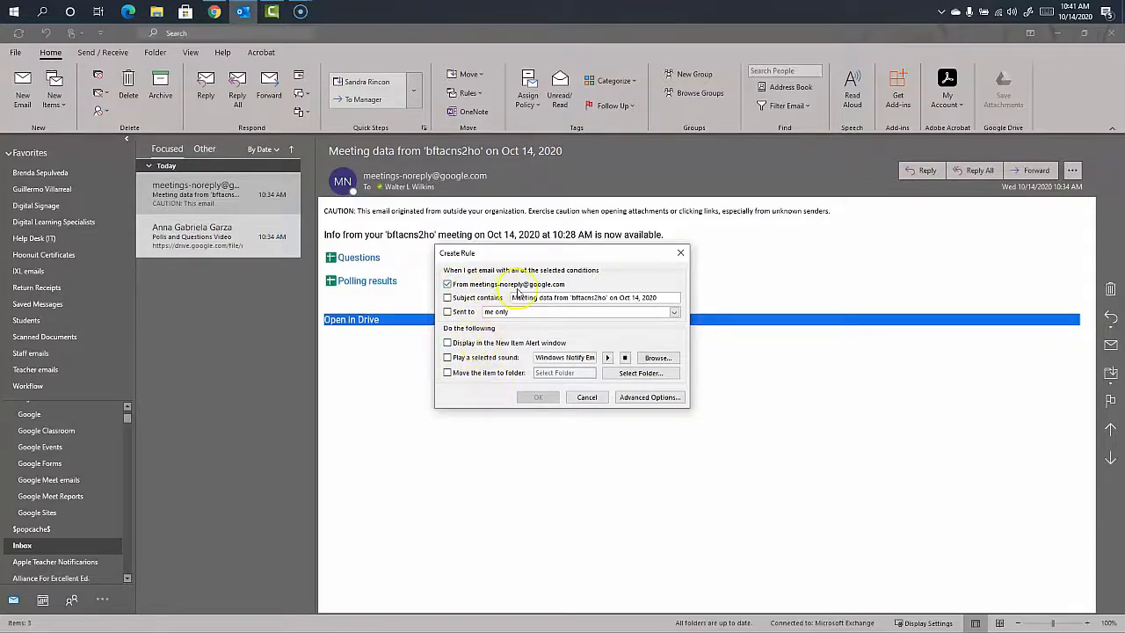
pyautogui.click(472, 373)
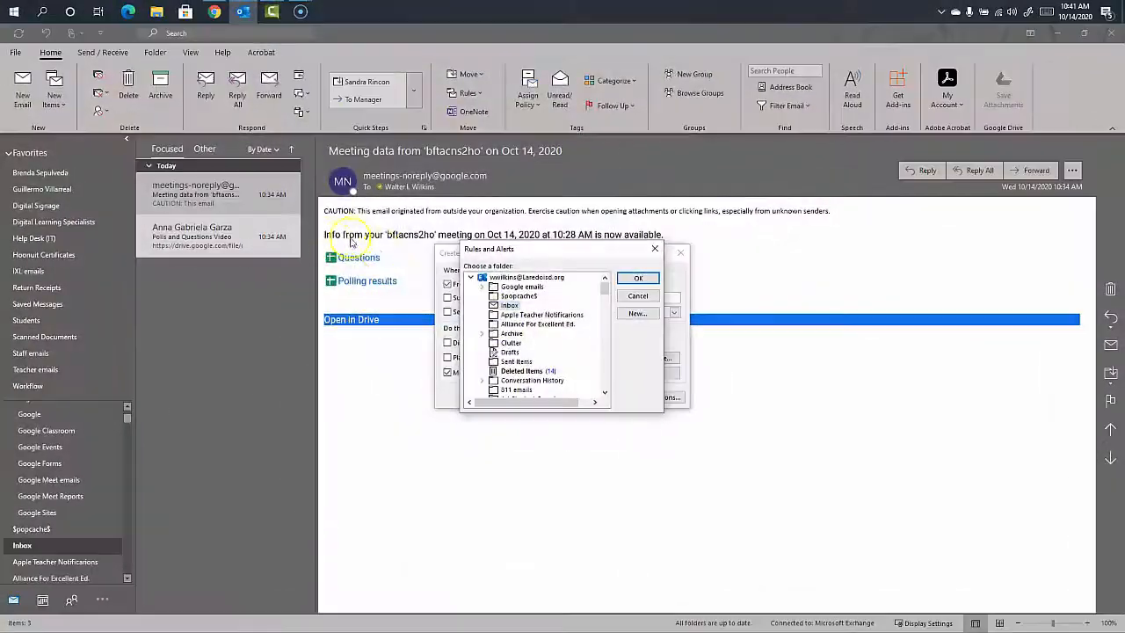
pyautogui.click(481, 287)
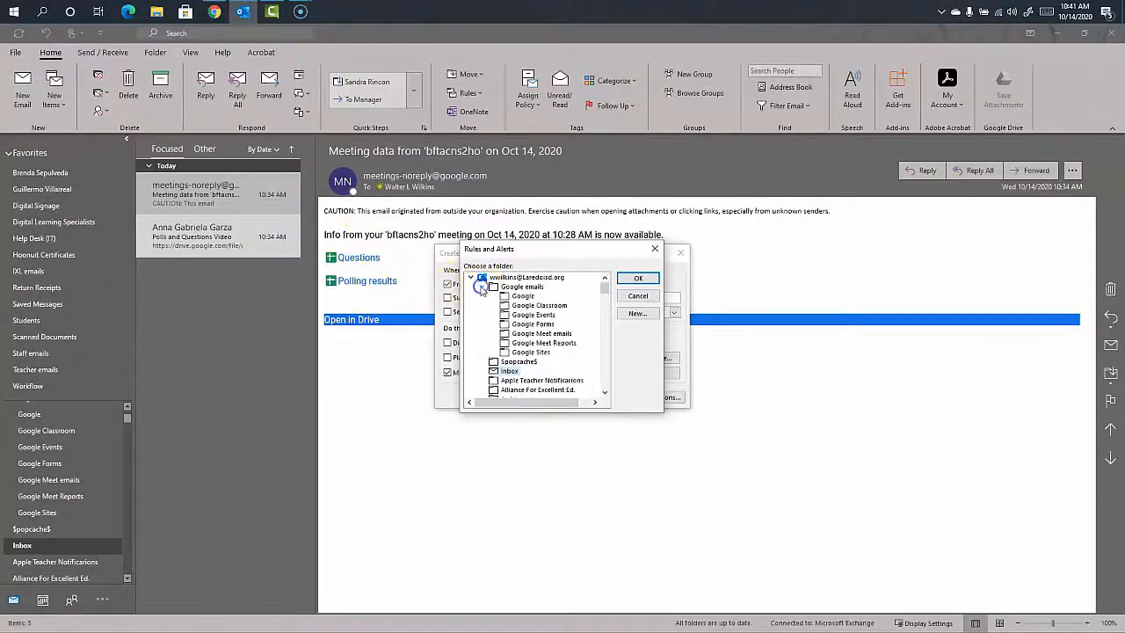
pyautogui.click(539, 342)
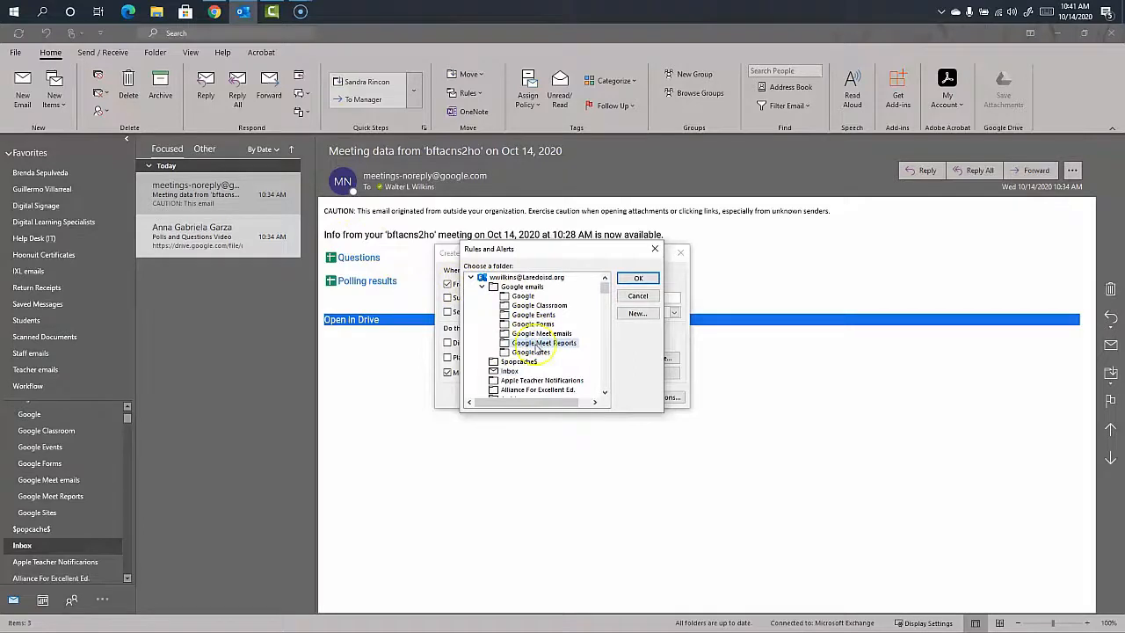
pyautogui.click(638, 280)
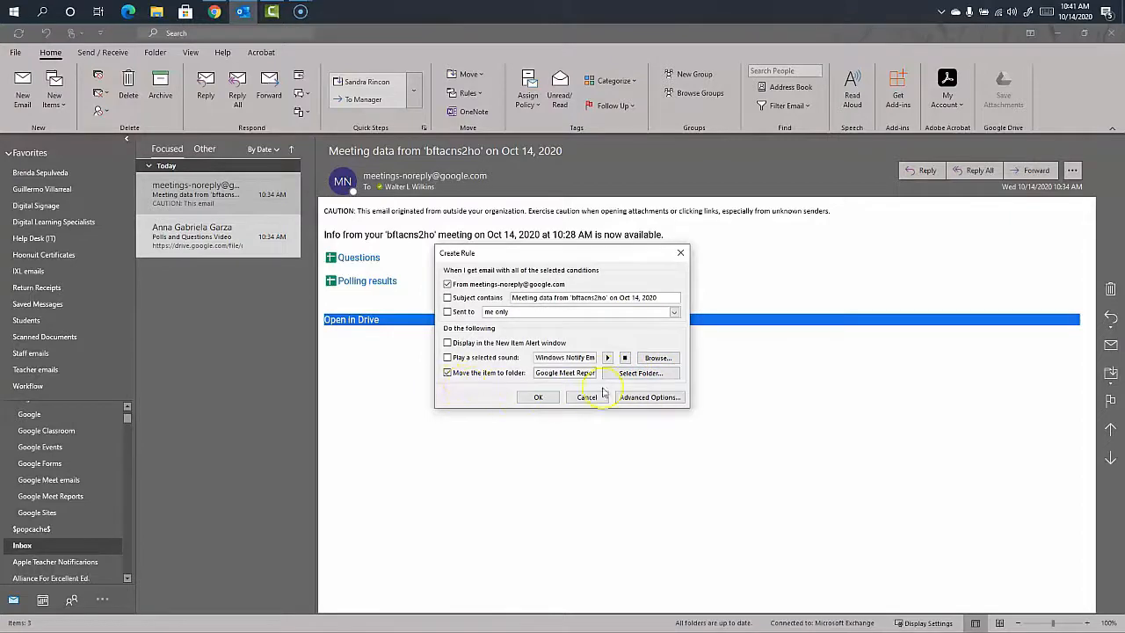
# Step: In the rule's advanced options, add the "mark it as read" action, leave the exceptions empty, and finish the rule
pyautogui.click(644, 398)
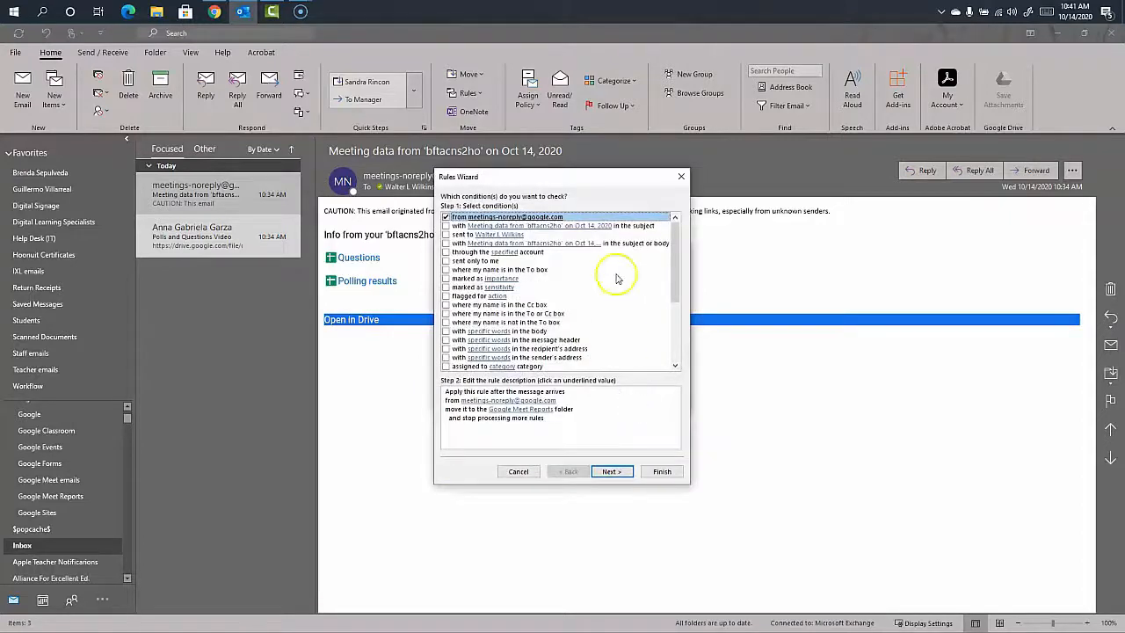
pyautogui.click(612, 472)
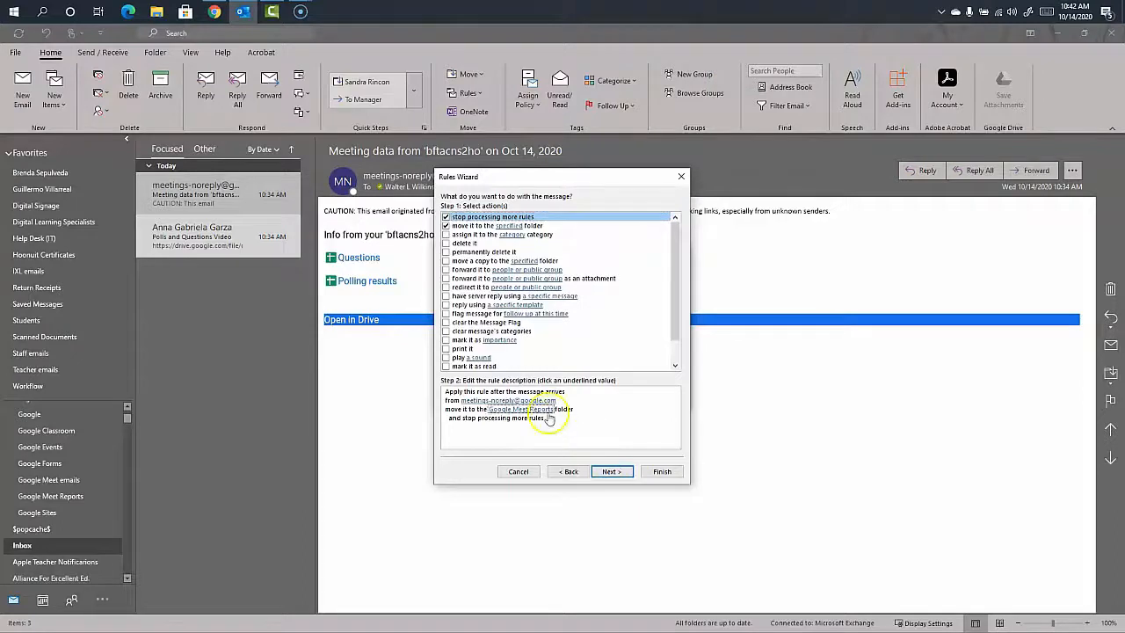
pyautogui.click(446, 367)
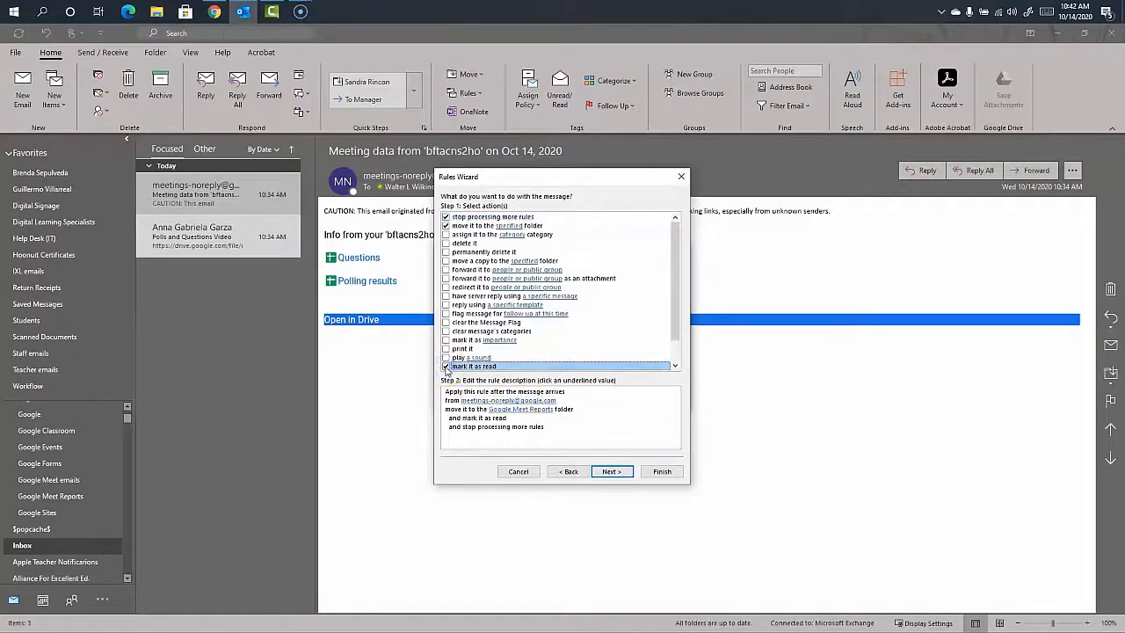
pyautogui.click(622, 472)
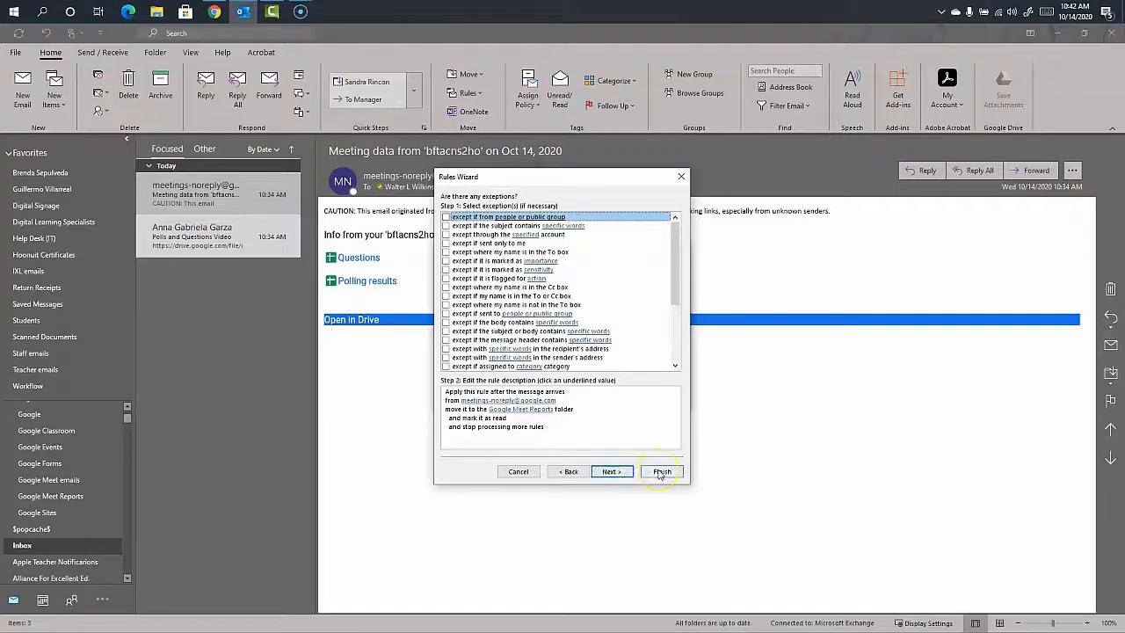
pyautogui.click(660, 472)
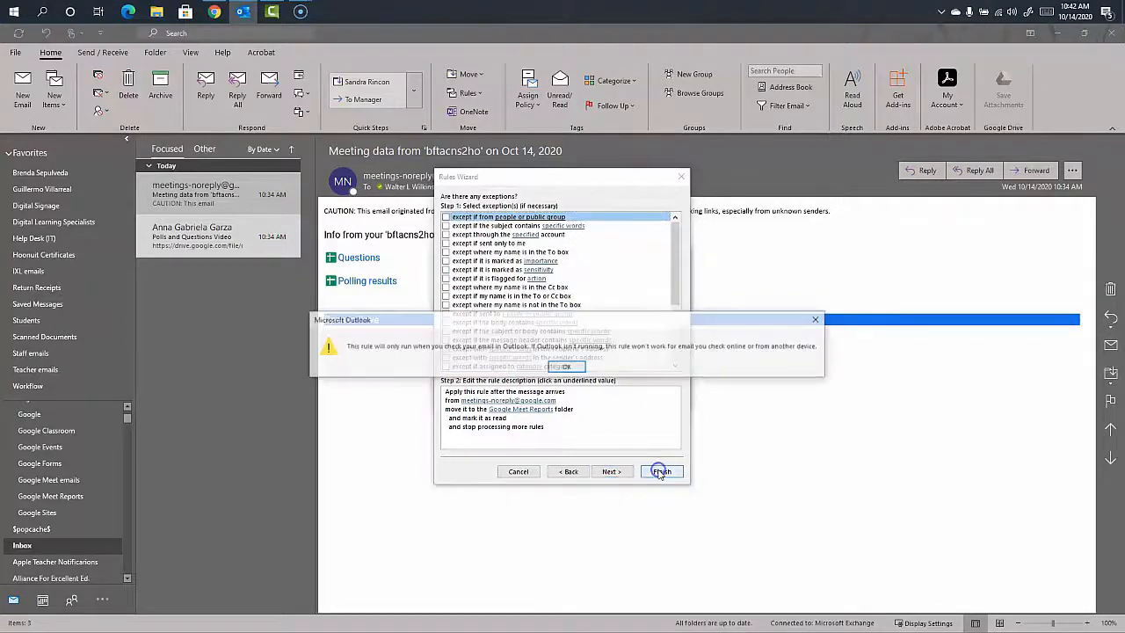
pyautogui.click(565, 367)
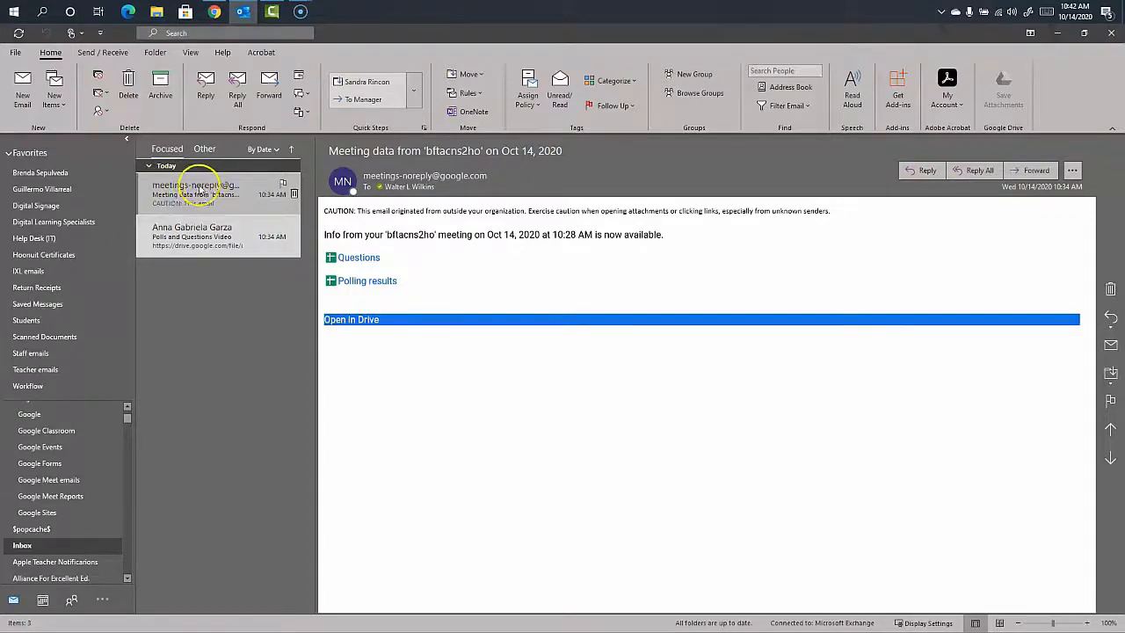
# Step: Move the existing meeting data email from the Inbox into the Google Meet Reports folder
pyautogui.moveTo(207, 190); pyautogui.dragTo(66, 496)
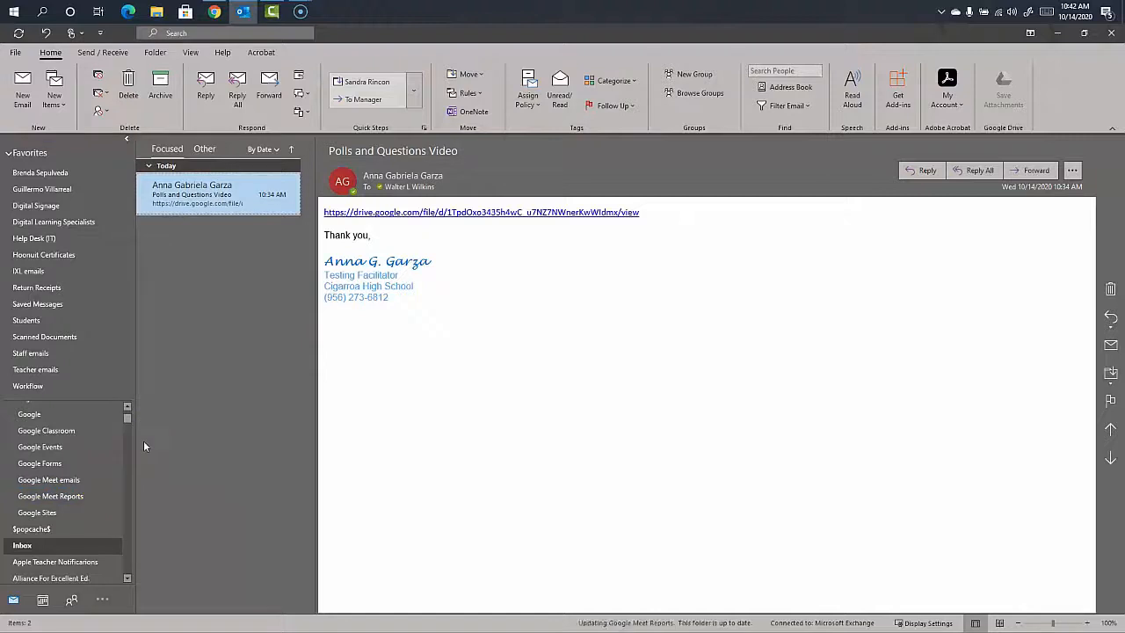
pyautogui.click(11, 413)
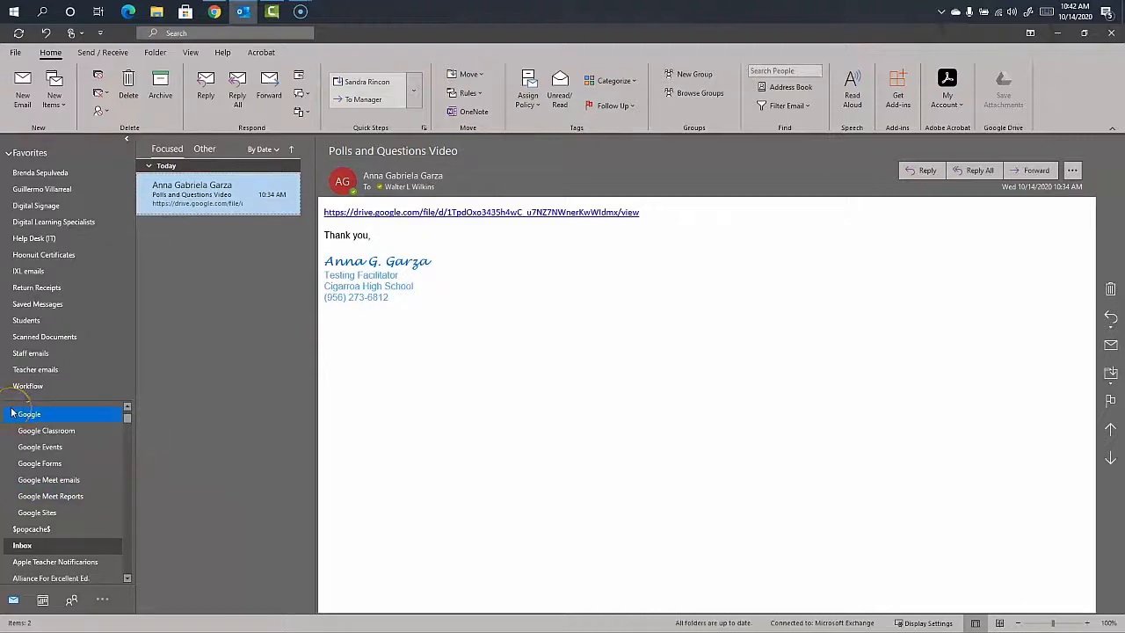